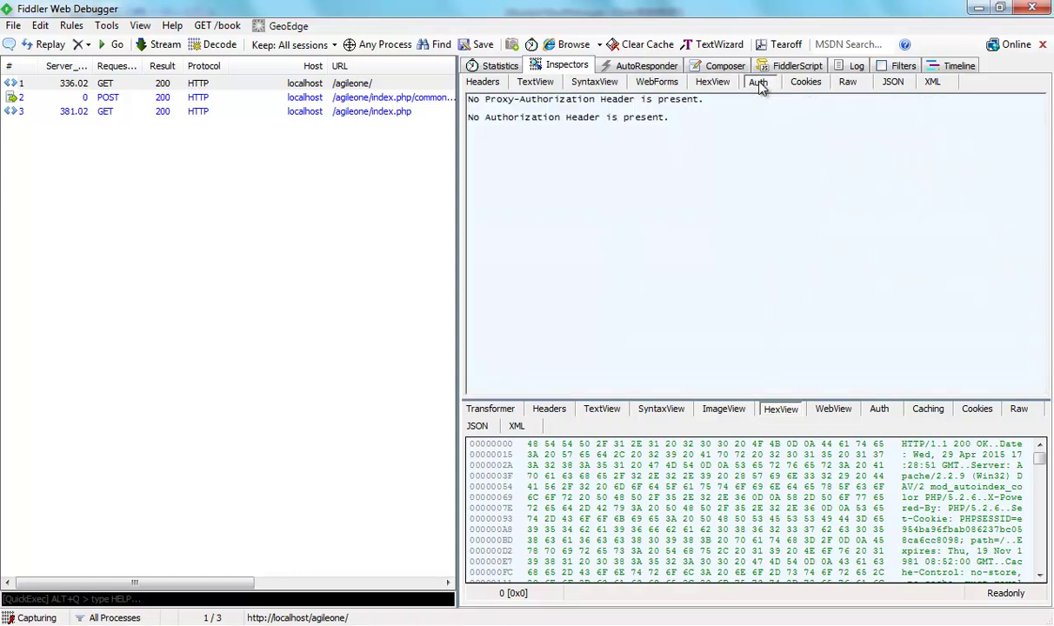
Inspect the GET /agileone/ session's request cookies and raw text, then its raw 200 OK response.
click(833, 409)
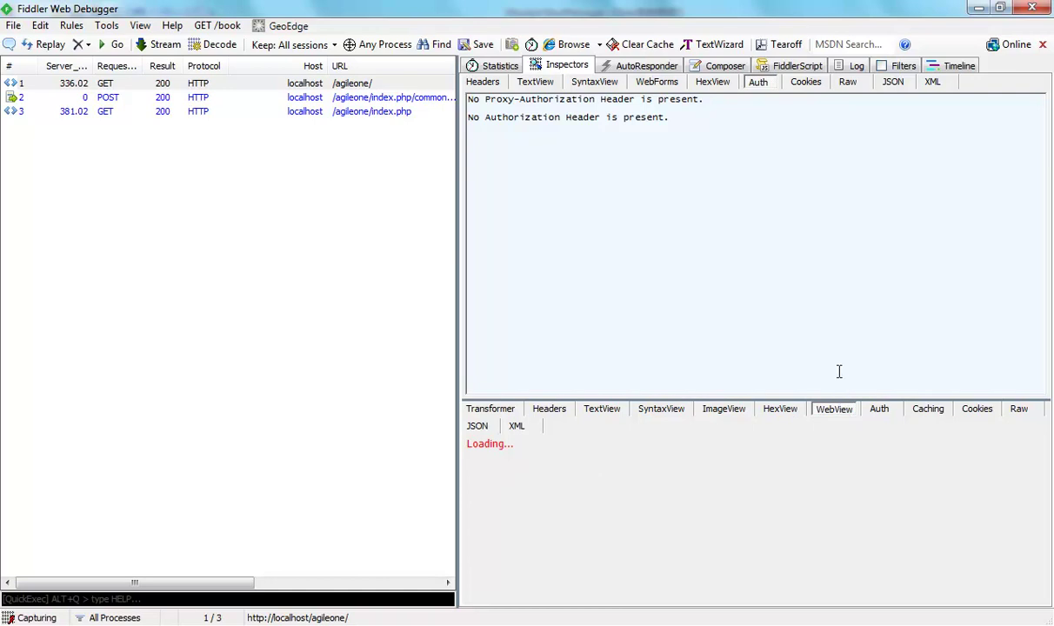
click(807, 82)
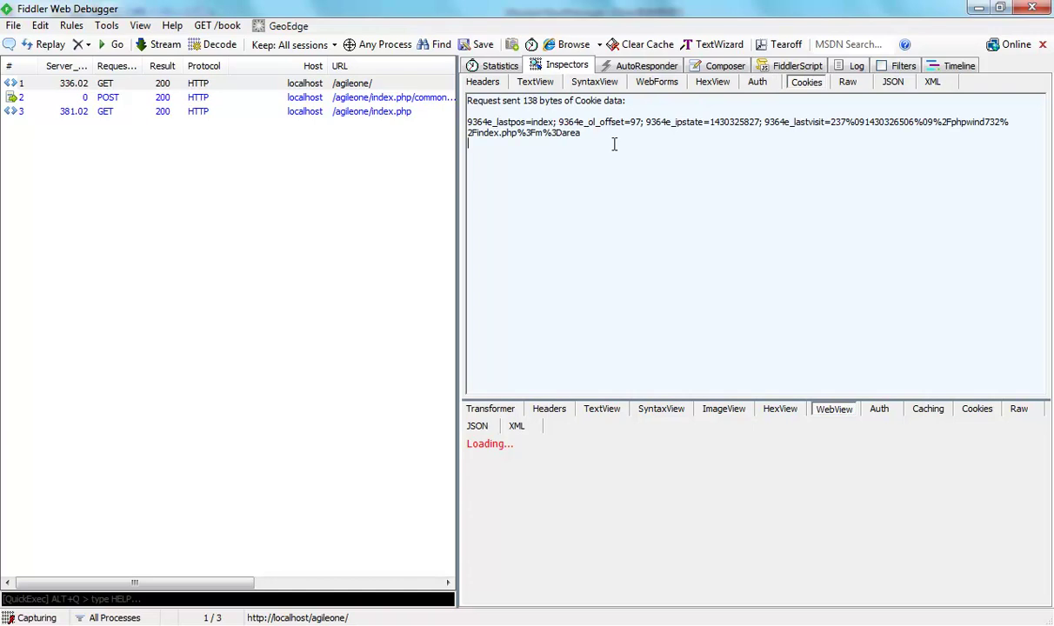
click(848, 82)
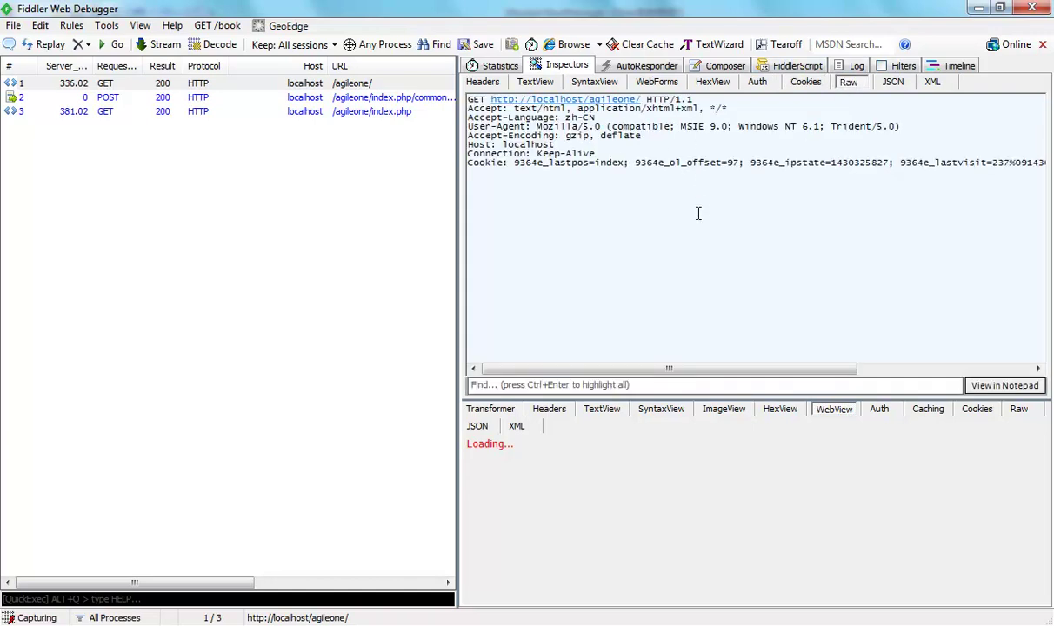
drag(657, 369, 826, 345)
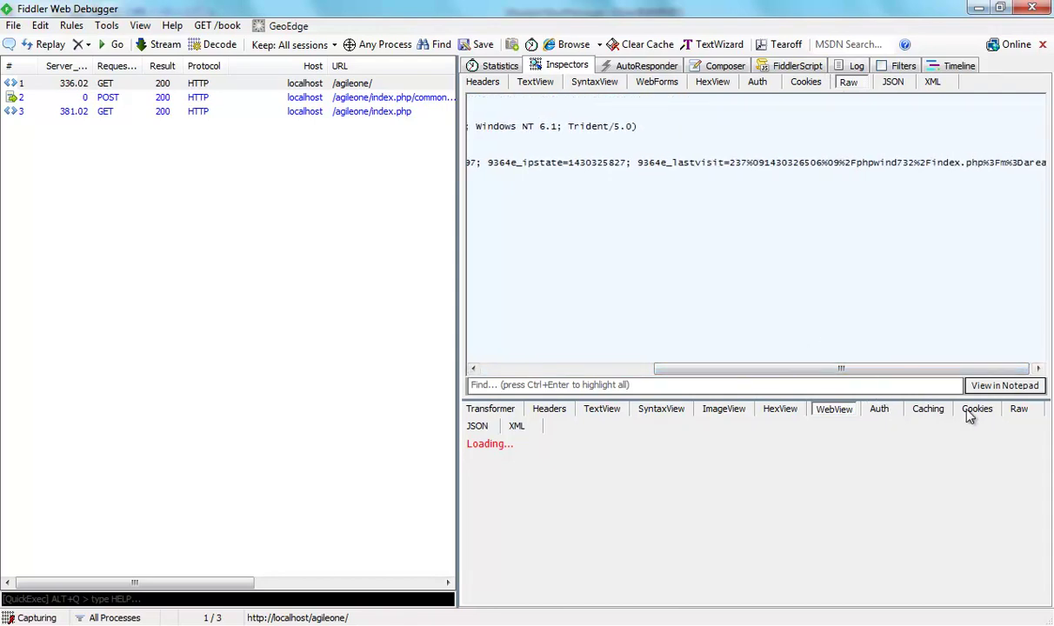
click(1020, 409)
scroll(765, 469, down, 6)
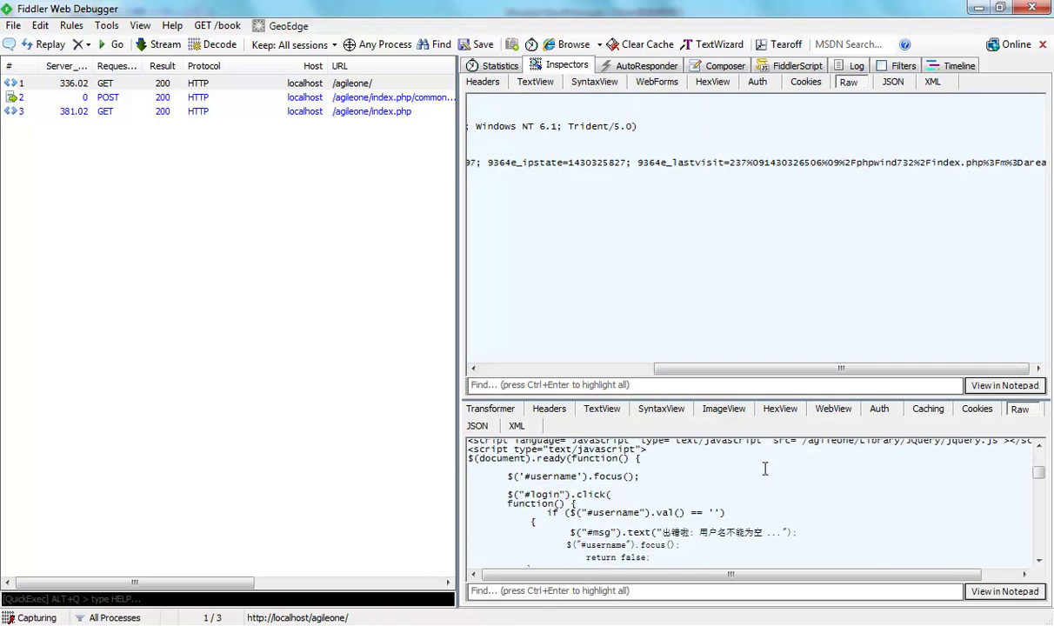
scroll(765, 470, down, 8)
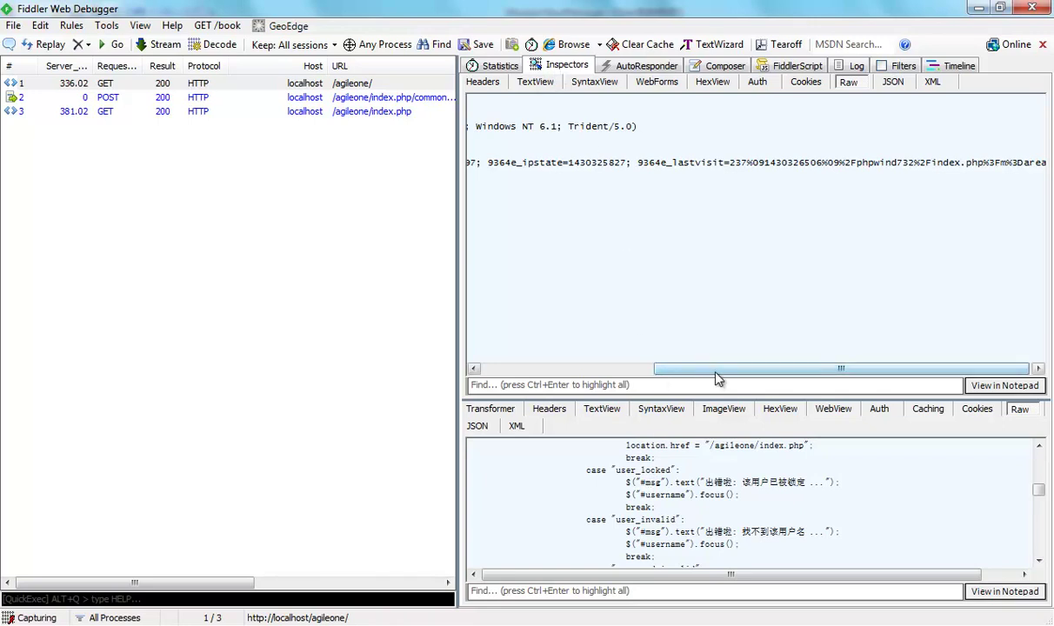
drag(725, 366, 553, 366)
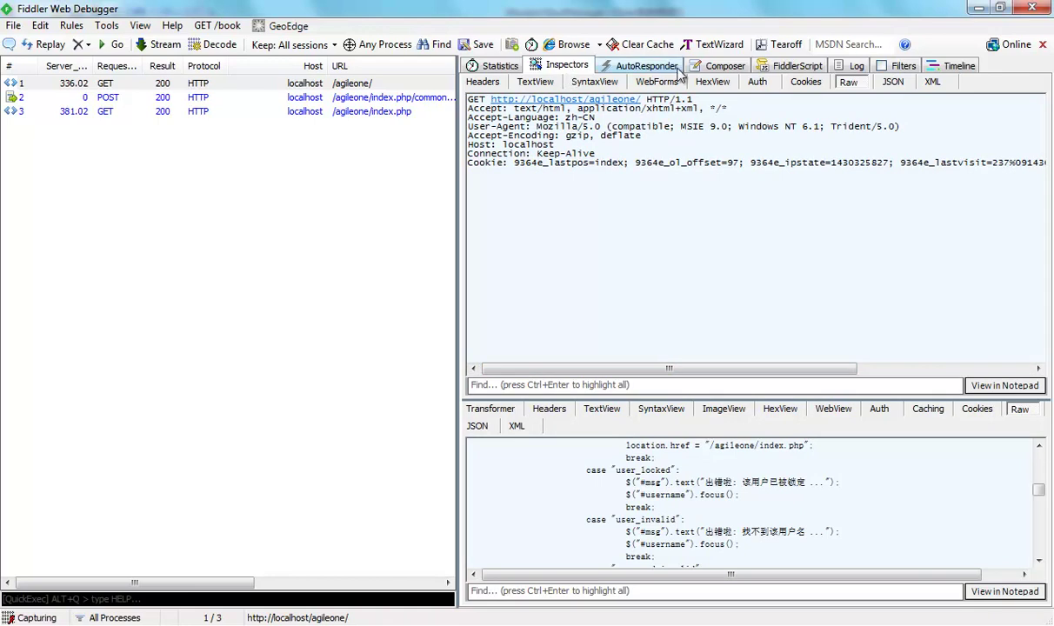
Select and inspect the POST login session to /agileone/index.php/common/login, showing the 'successful' response.
click(722, 66)
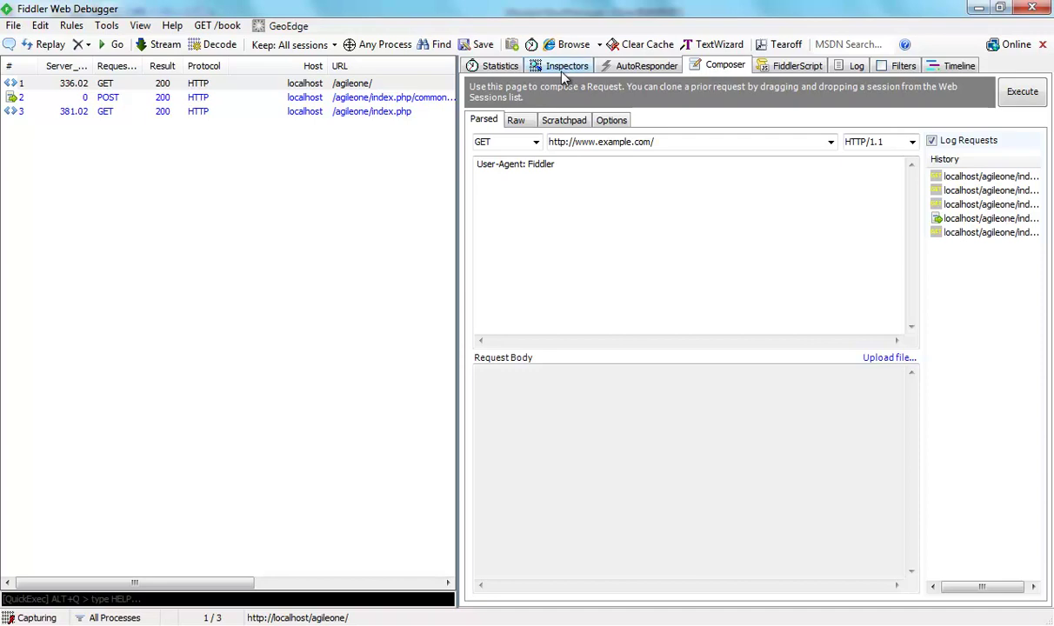
click(555, 67)
click(723, 66)
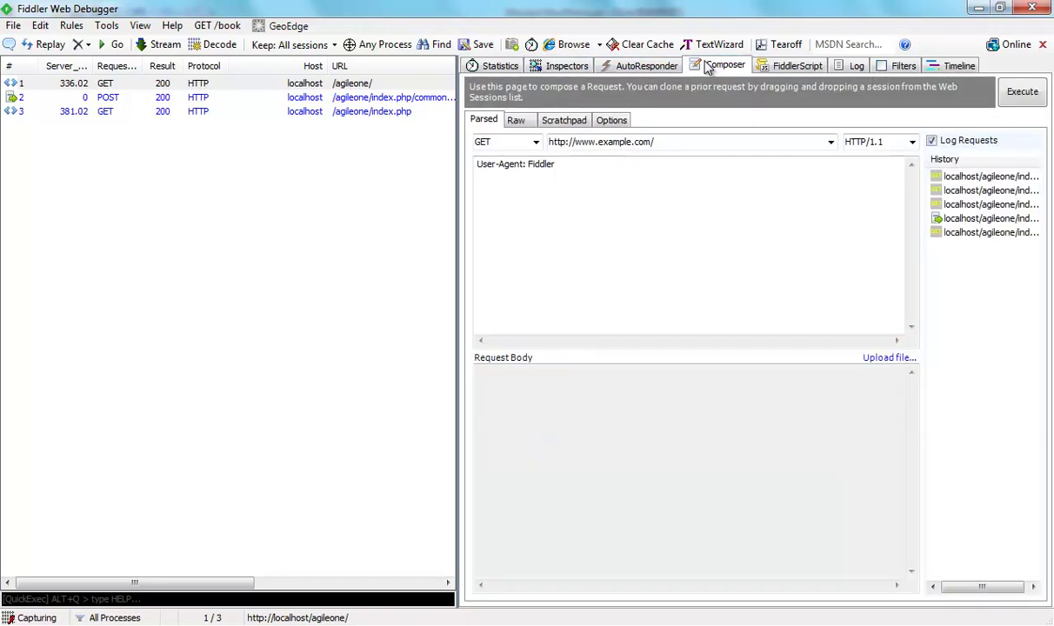
click(195, 114)
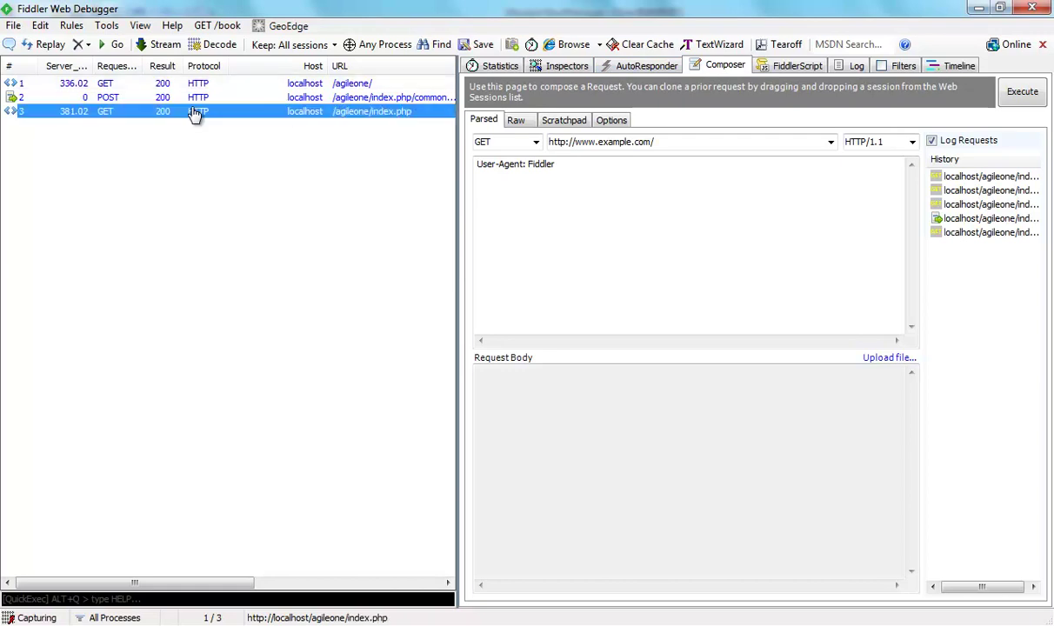
click(190, 100)
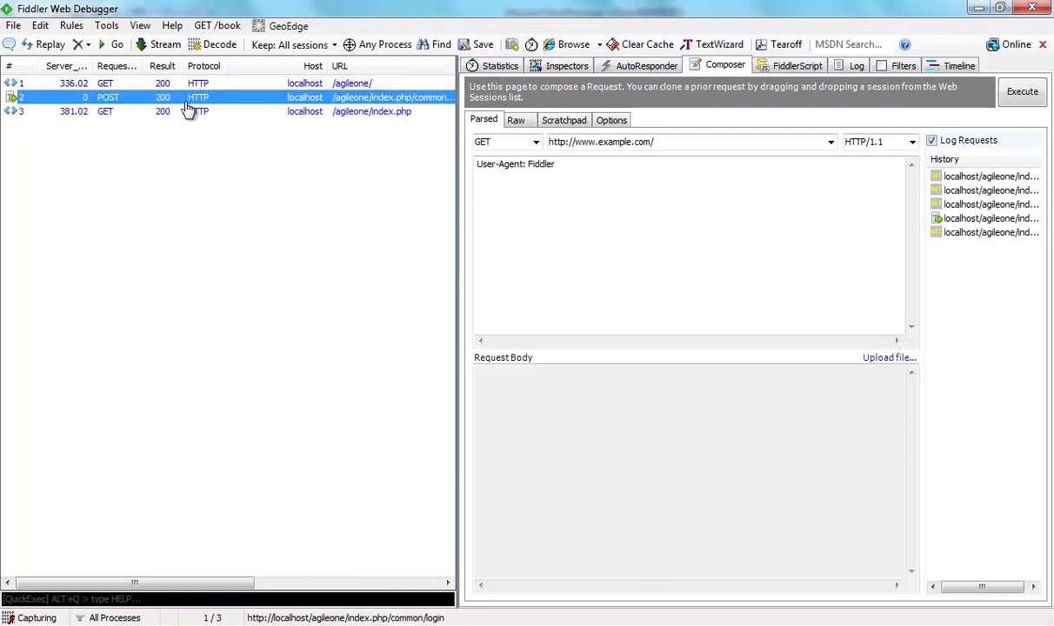
double_click(184, 101)
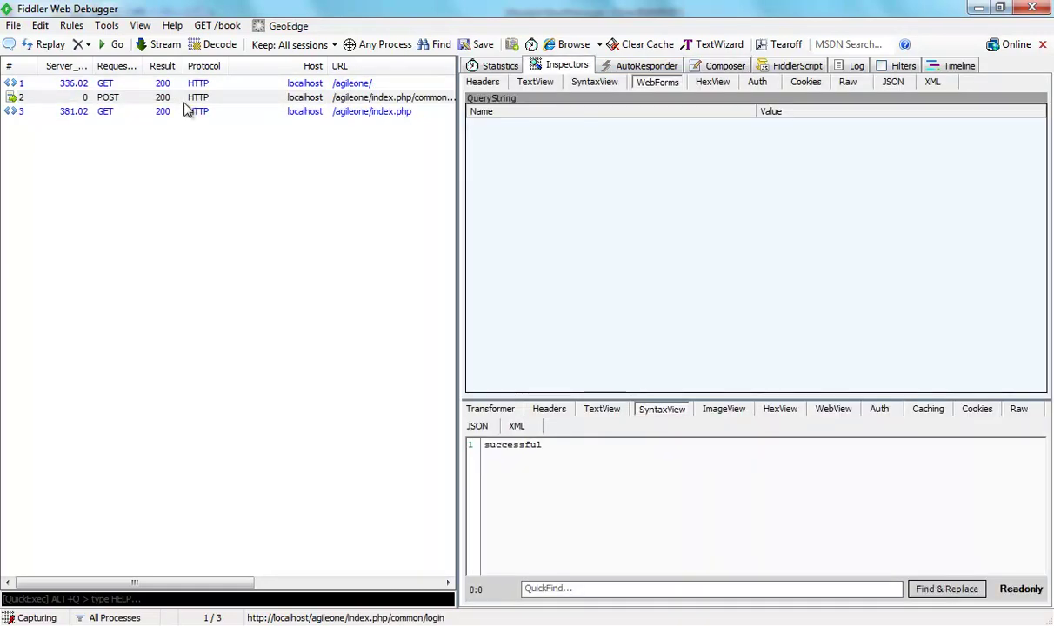
click(193, 99)
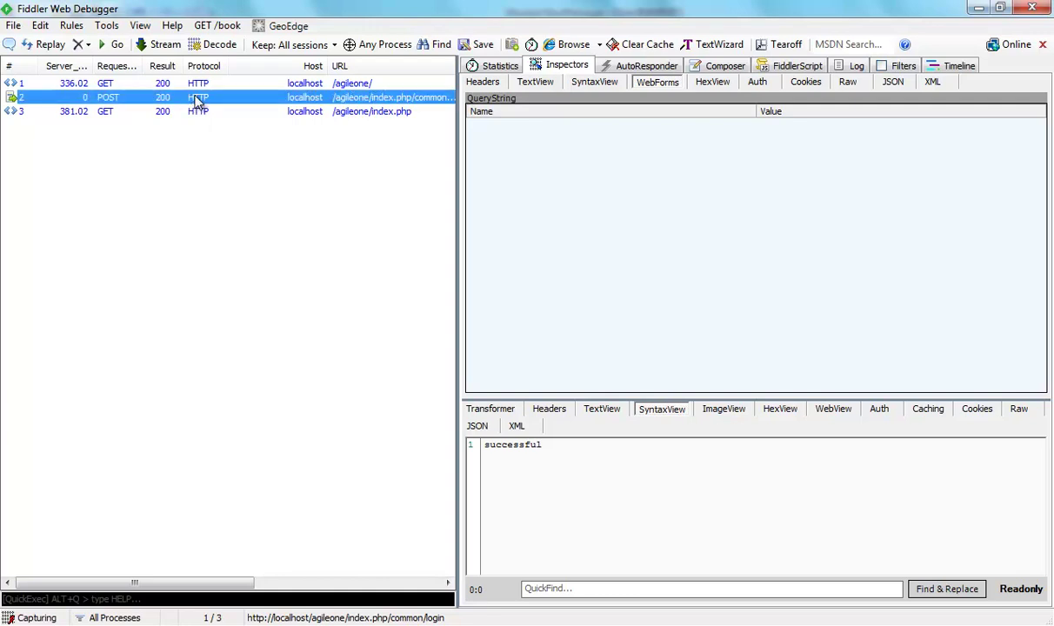
Reissue the login POST with Replay > Reissue and Edit, pausing it as session 9.
right_click(199, 102)
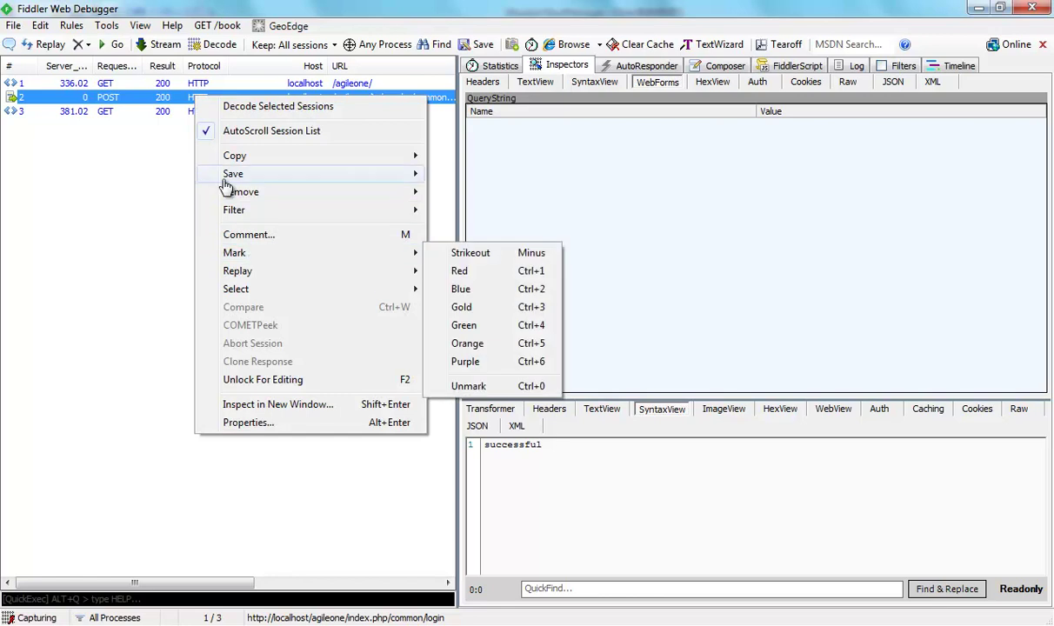
mouse_move(271, 279)
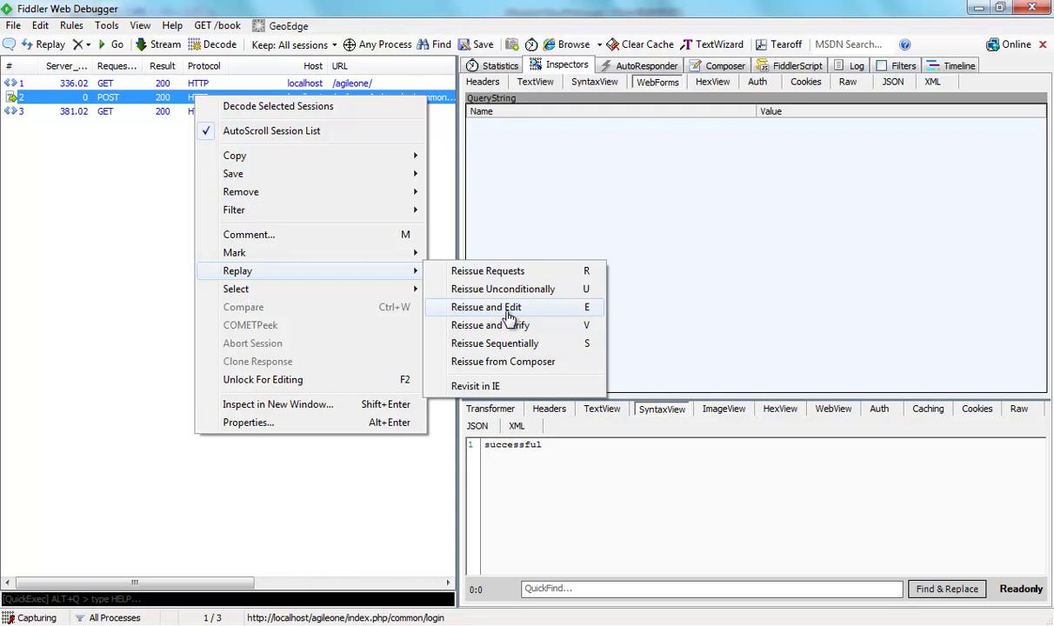
click(486, 307)
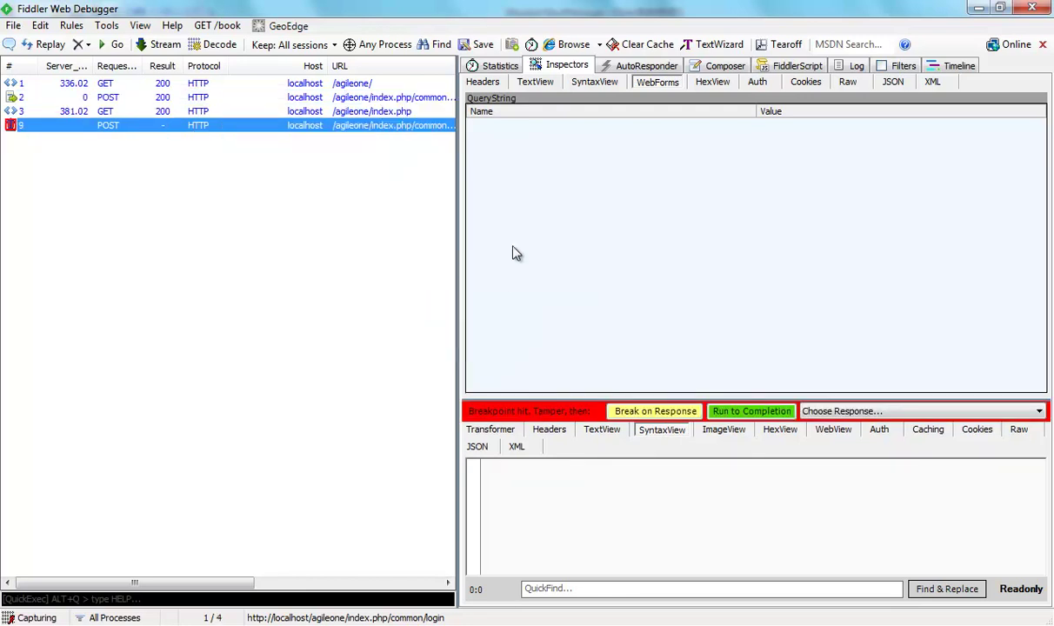
Load replayed session 9 into Composer's Raw editor as the full login POST with form body.
click(725, 68)
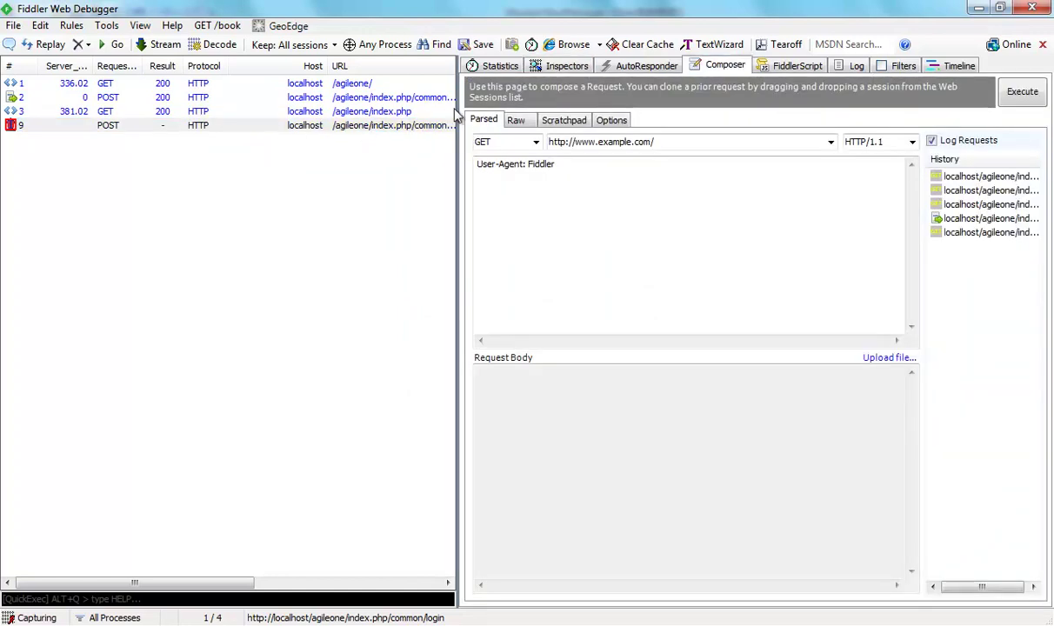
click(516, 120)
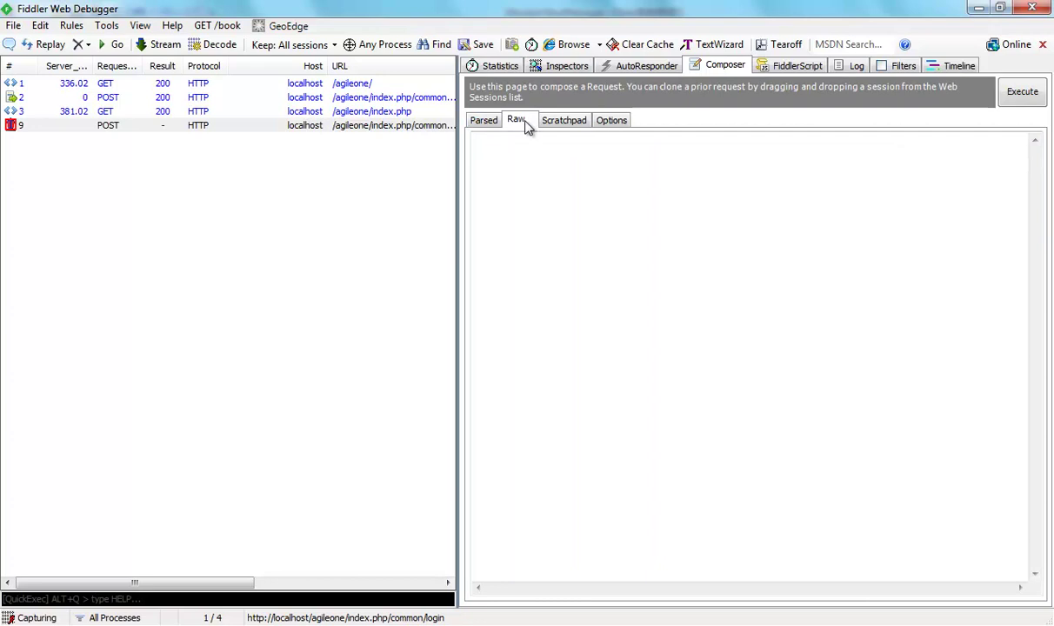
drag(207, 129, 597, 237)
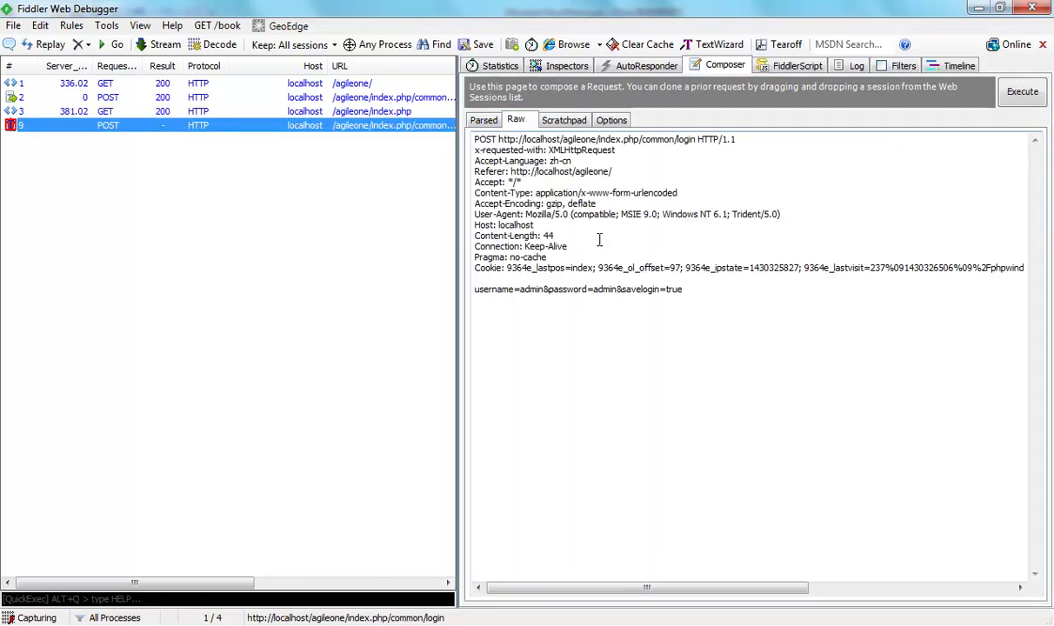
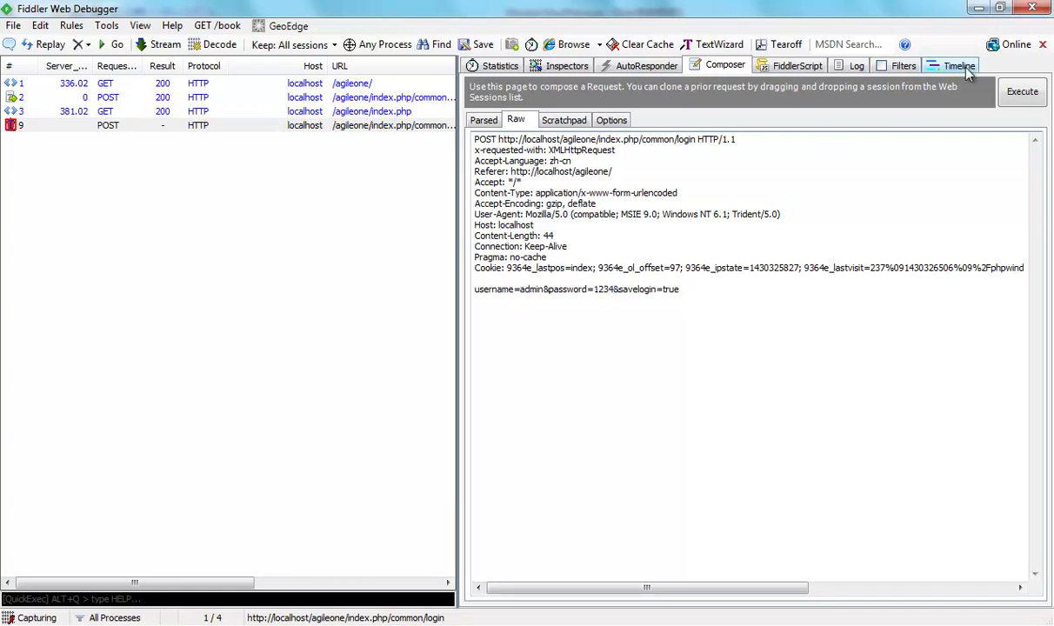
Execute the composed login POST and select the resulting session 10.
click(1024, 93)
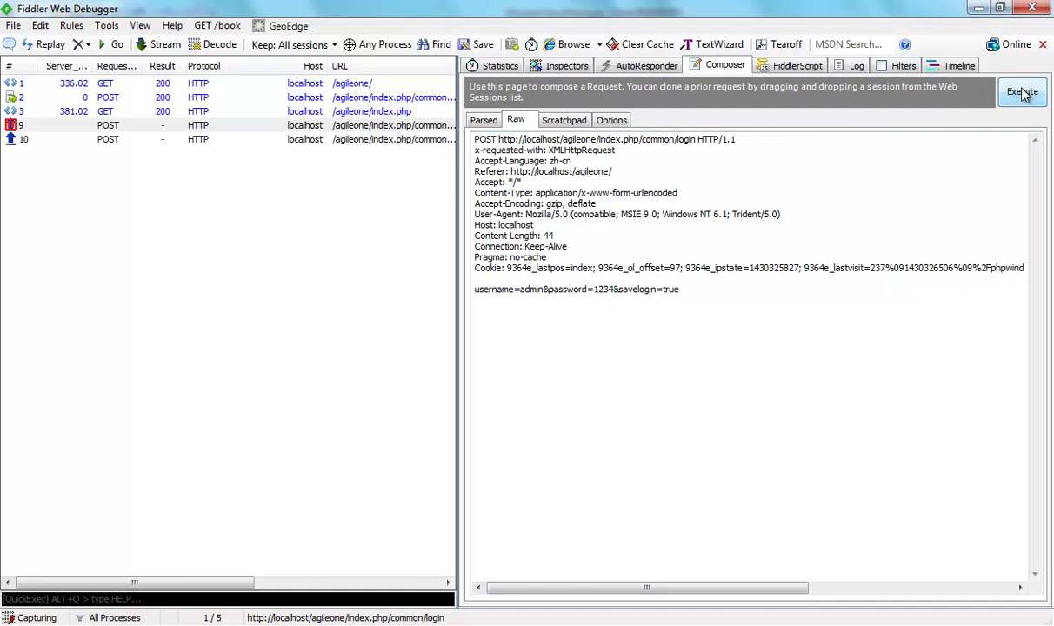
click(240, 141)
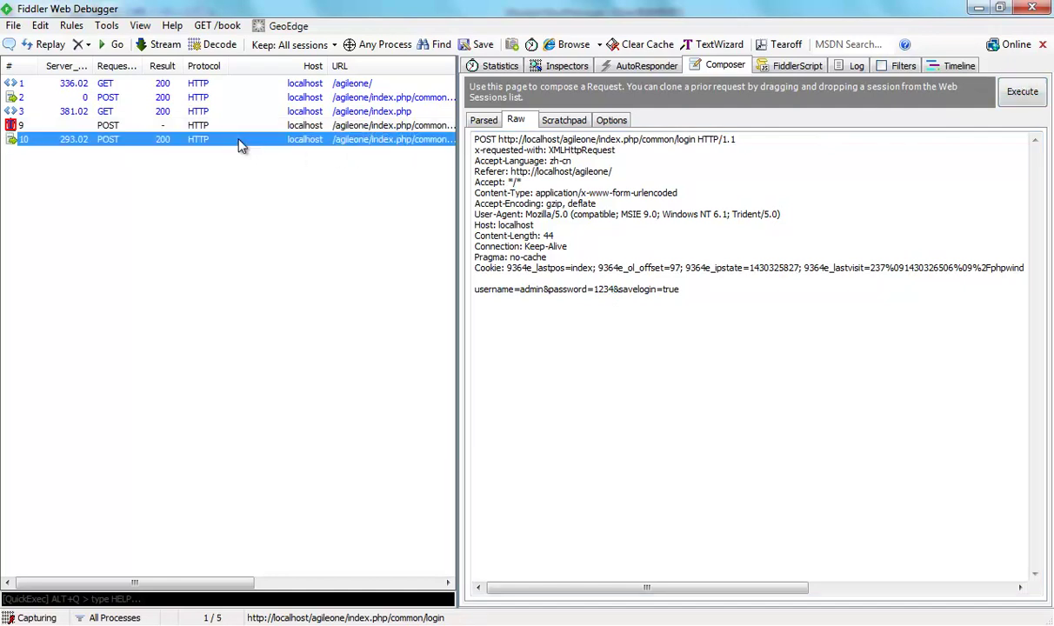
Open session 10 in Inspectors, enlarge the response pane, and show the request body in TextView.
double_click(241, 142)
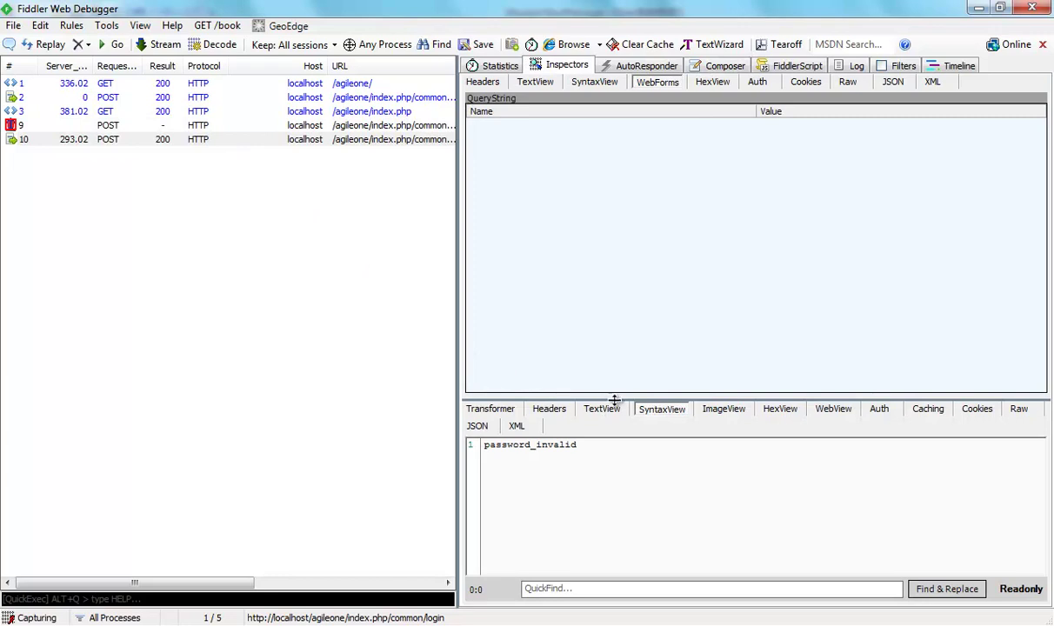
drag(614, 400, 612, 383)
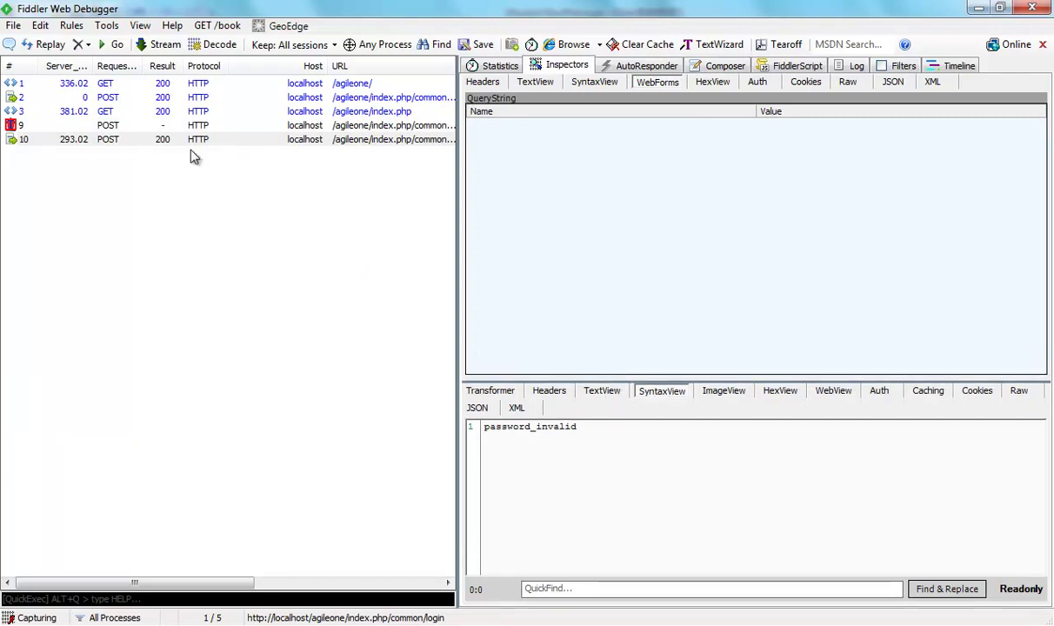
click(190, 154)
click(237, 142)
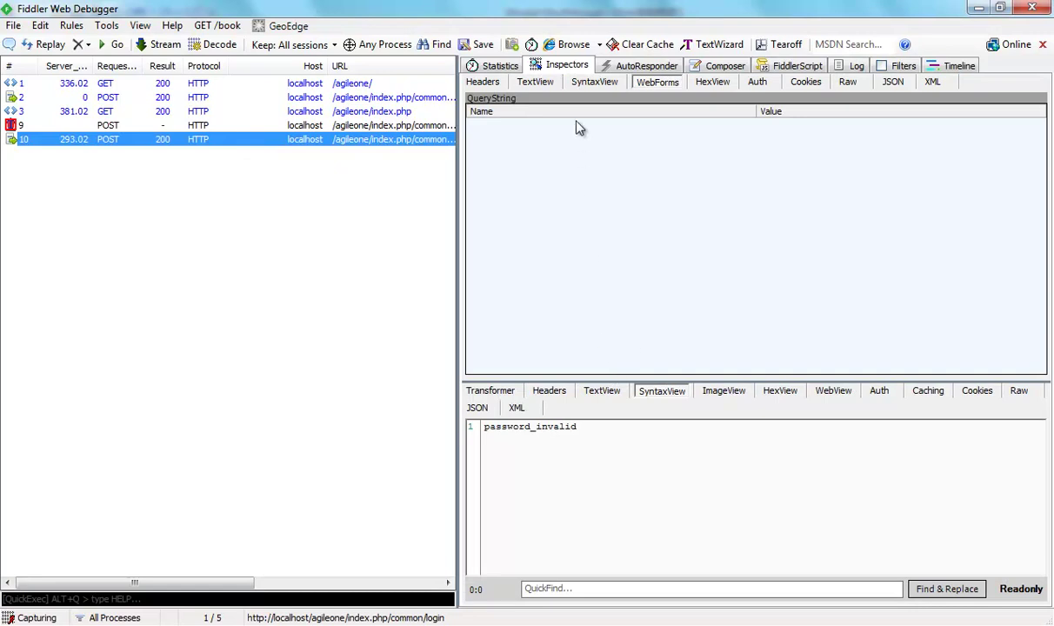
click(551, 87)
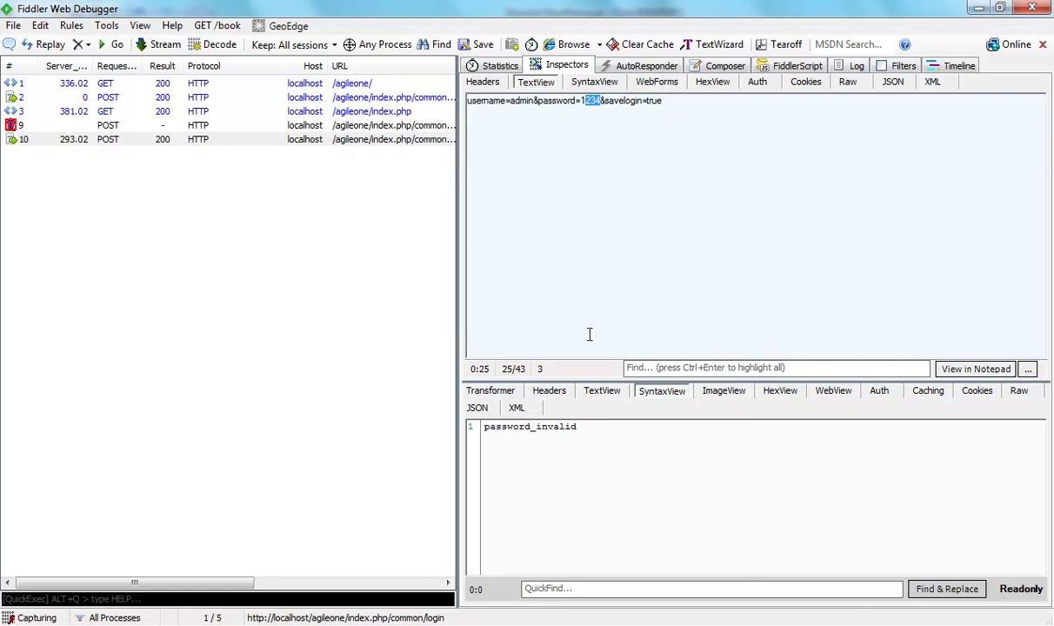
Show the login response body in TextView and select the password_invalid message.
click(602, 390)
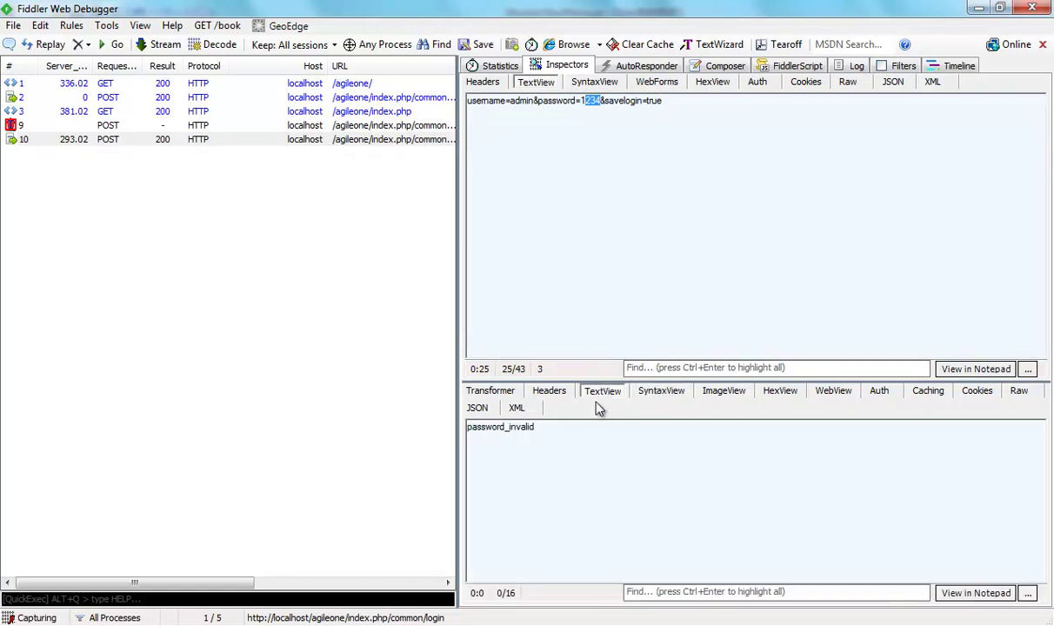
double_click(530, 428)
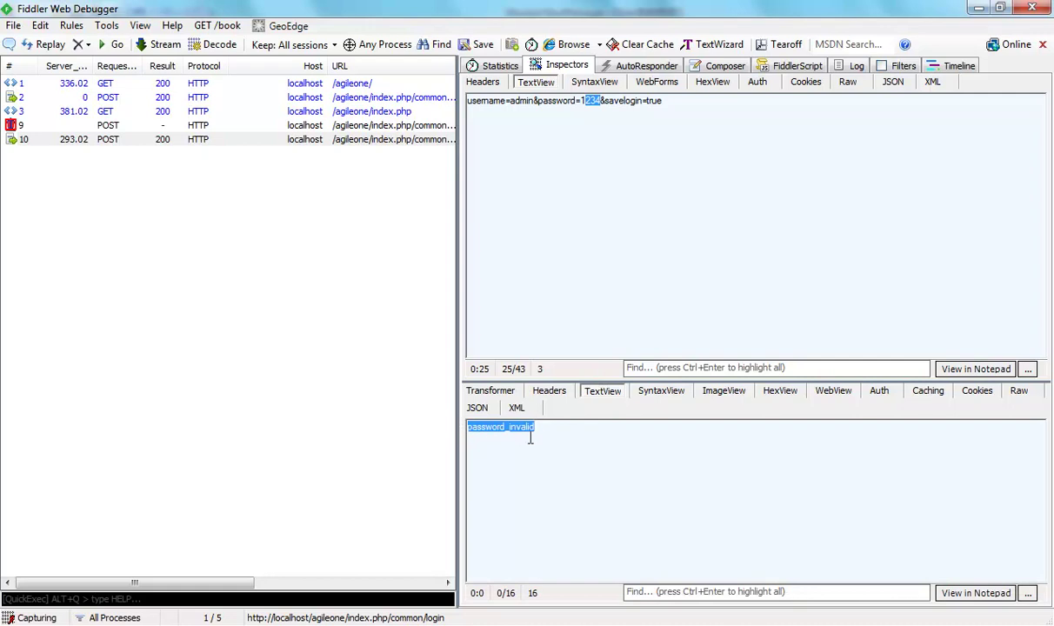
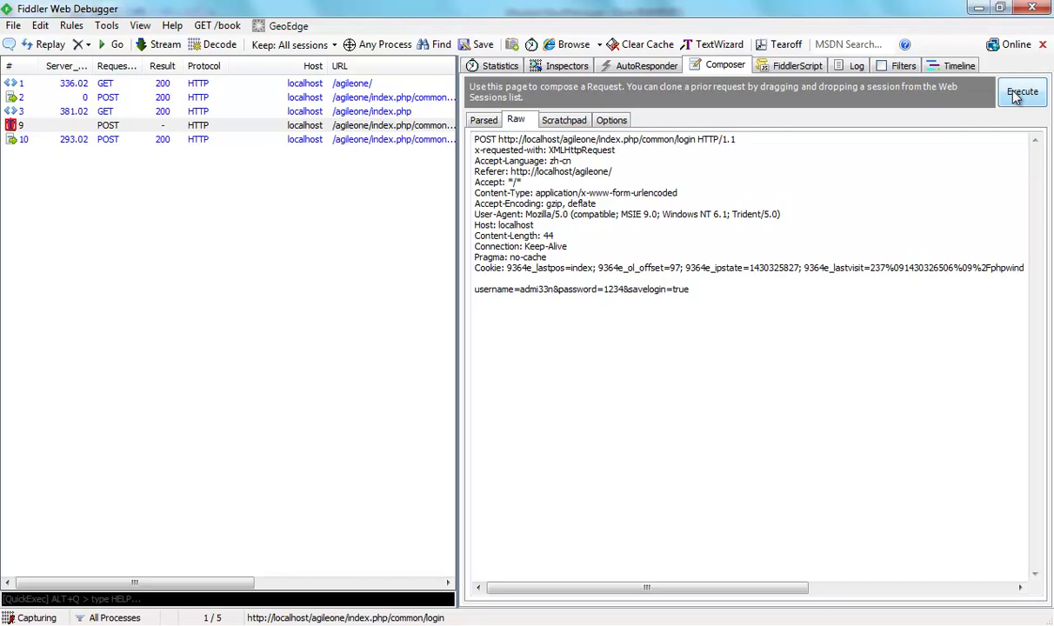
Send the composed login request and open new session 11, whose response reads user_invalid.
click(1020, 92)
double_click(306, 156)
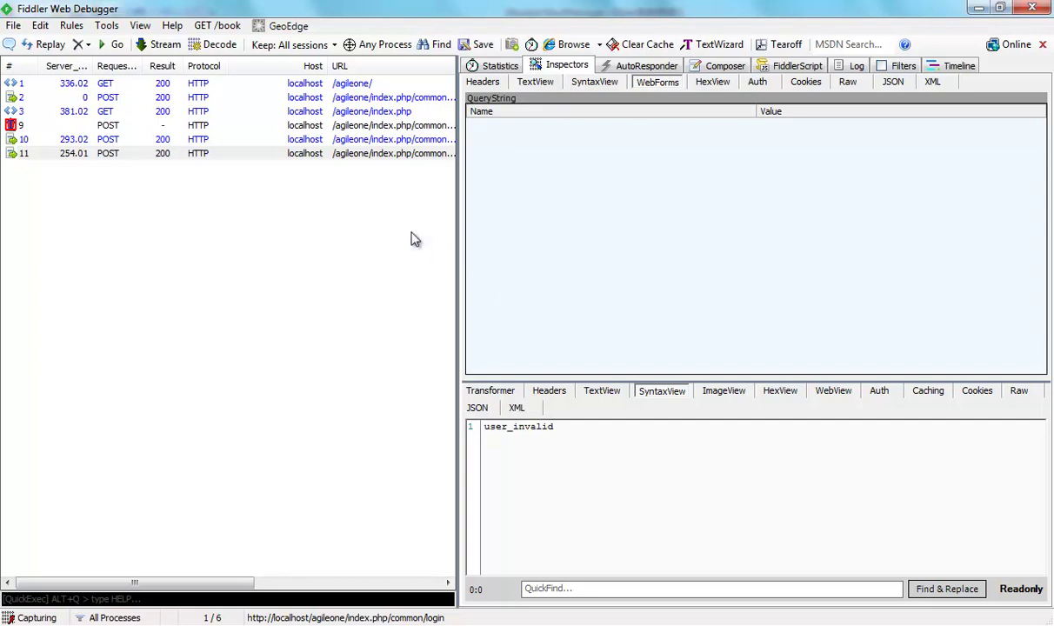
Select login POST session 9 to show its request breakpoint in the Inspectors.
click(159, 127)
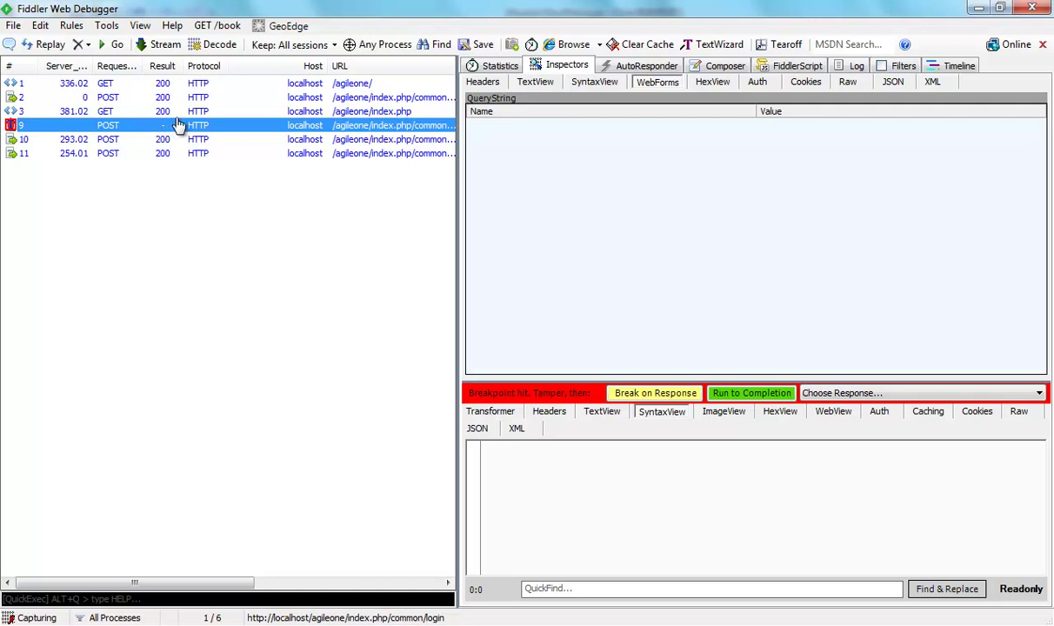
Turn off Fiddler's traffic capture and open AgileOne's 公告管理 page in Internet Explorer.
click(14, 26)
click(22, 45)
key(alt+Tab)
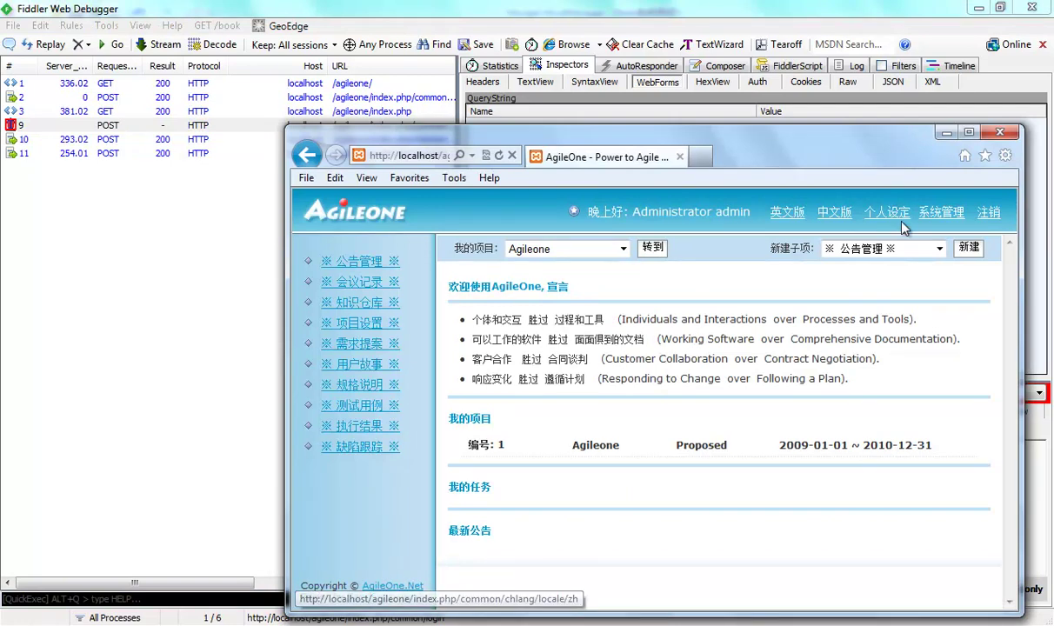
click(372, 268)
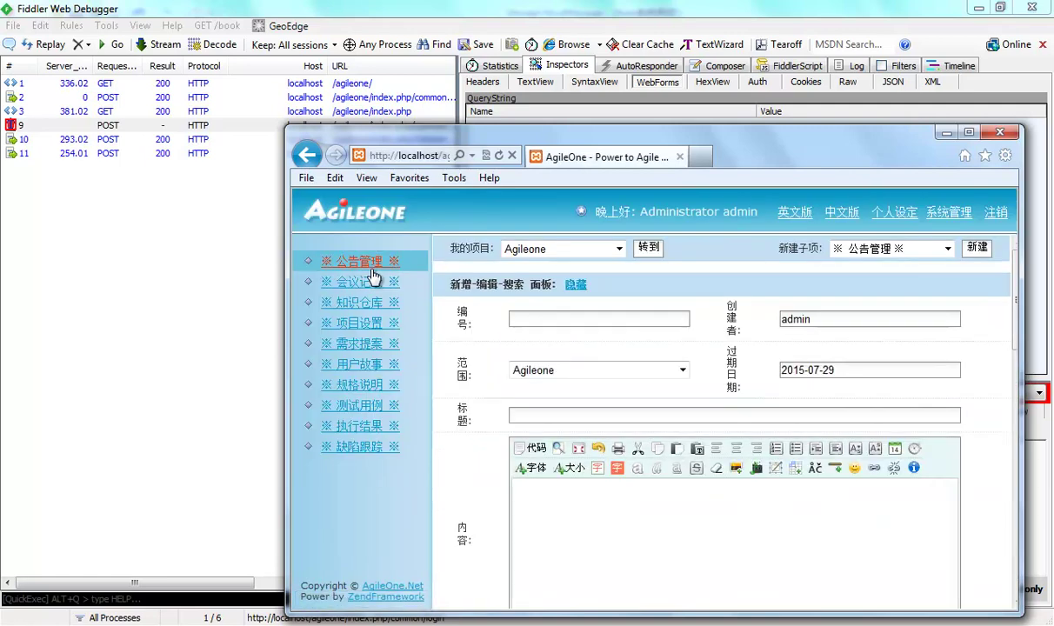
Maximize the browser, start HttpWatch Professional recording, and load the 会议记录 page.
click(969, 133)
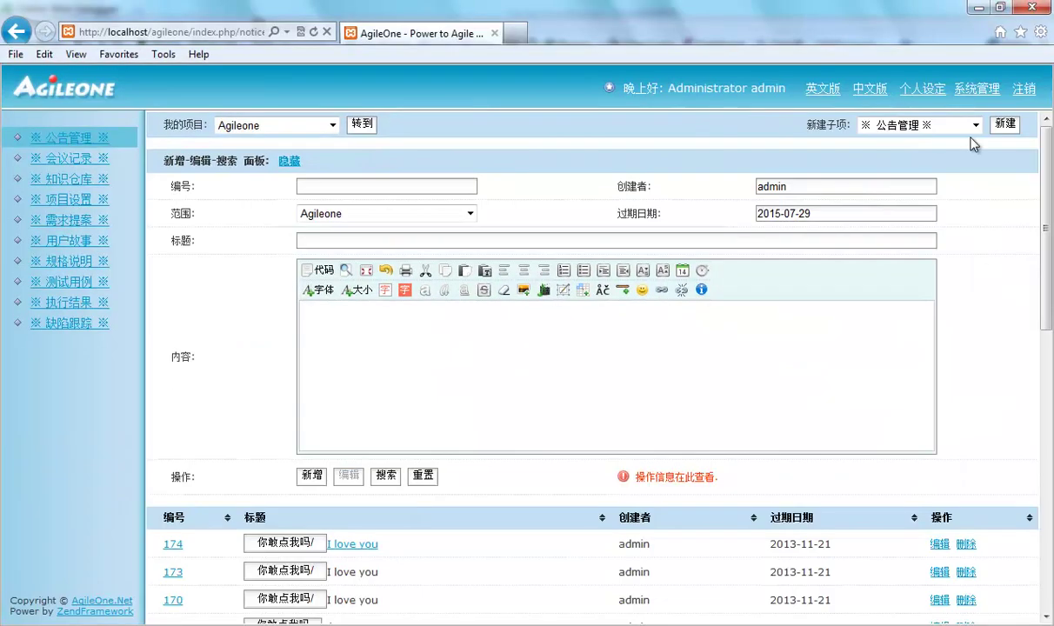
drag(1047, 157, 1050, 326)
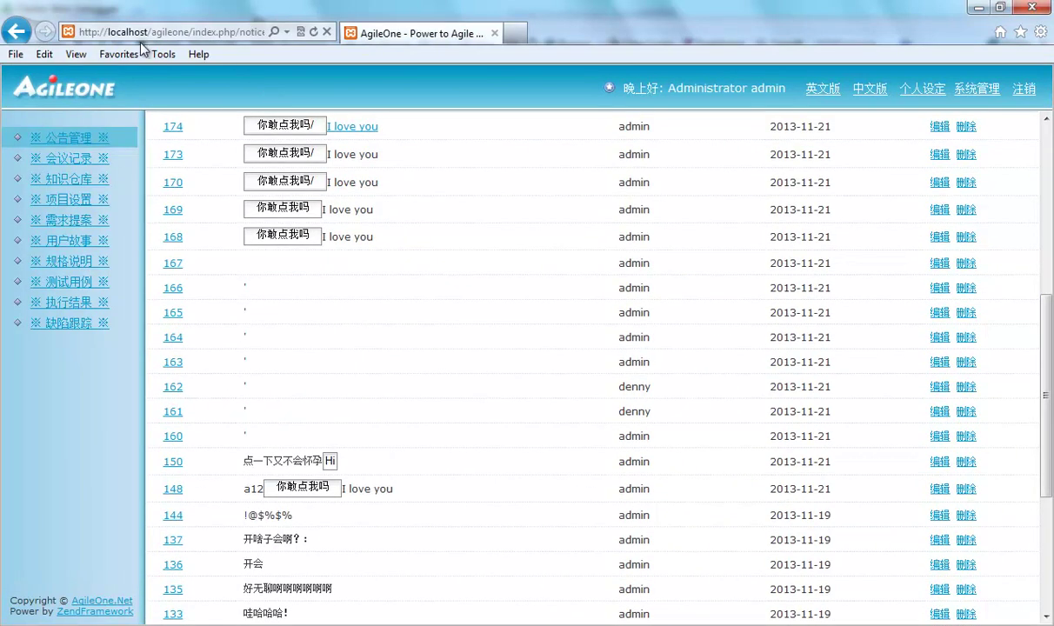
click(152, 53)
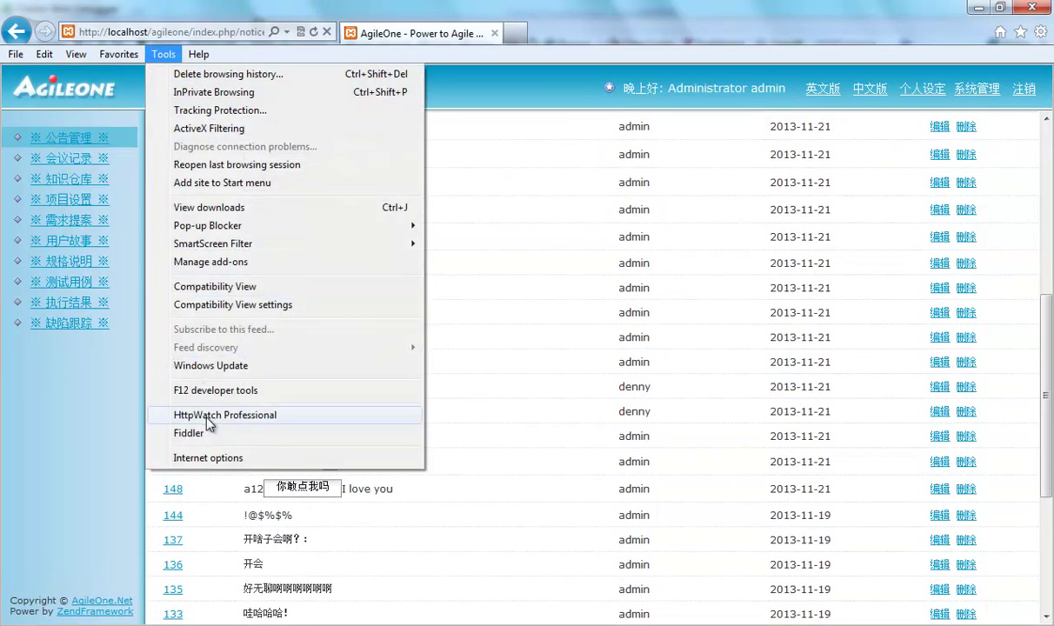
click(202, 415)
click(50, 389)
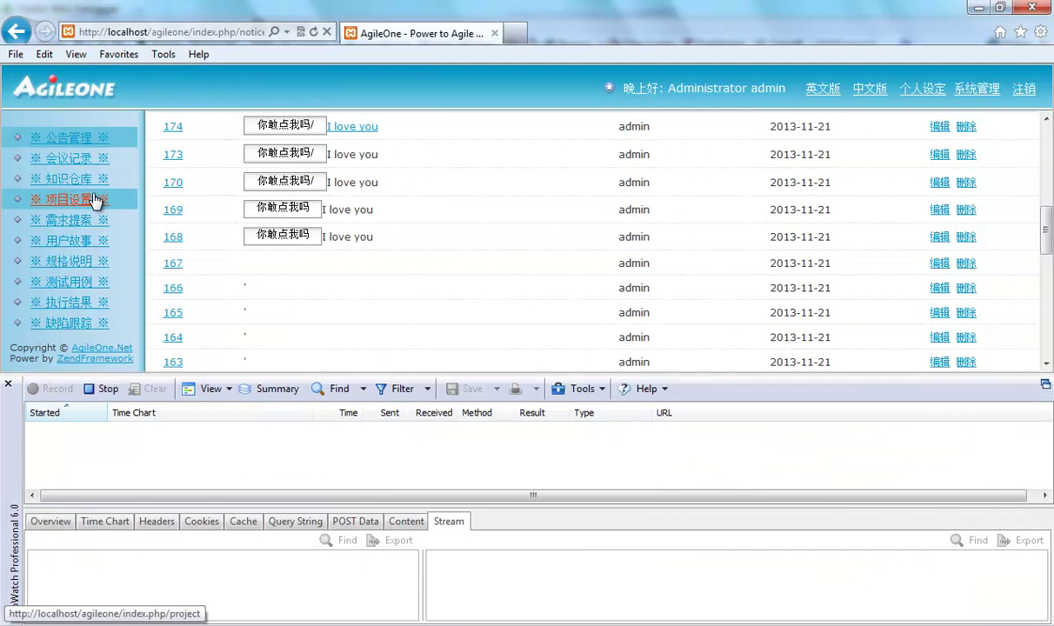
click(87, 156)
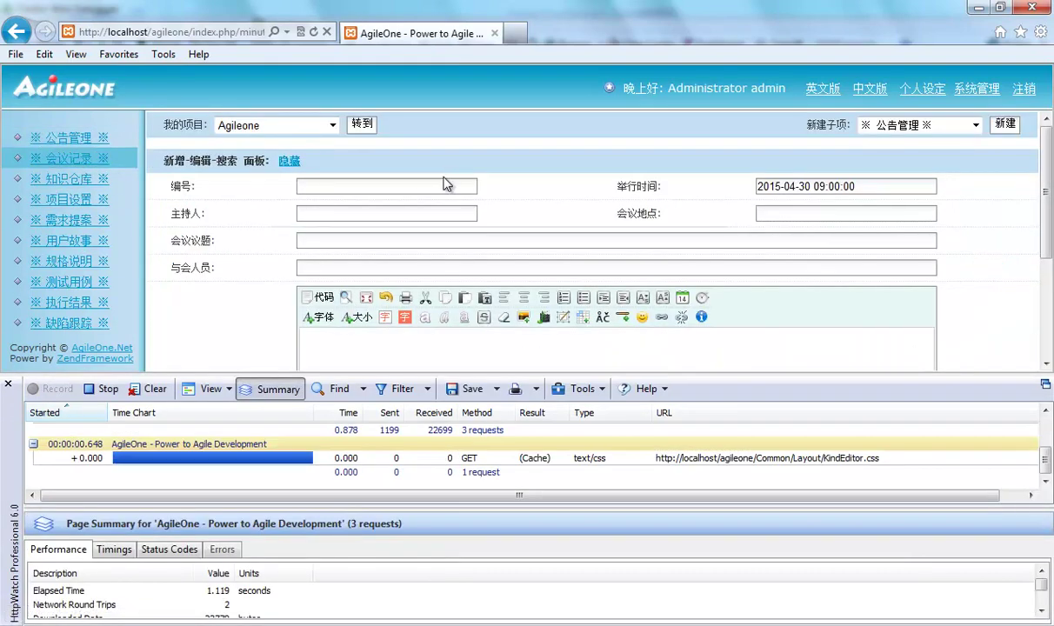
Show the GET /minutes request headers and select its PHPSESSID cookie value.
click(1047, 435)
click(477, 442)
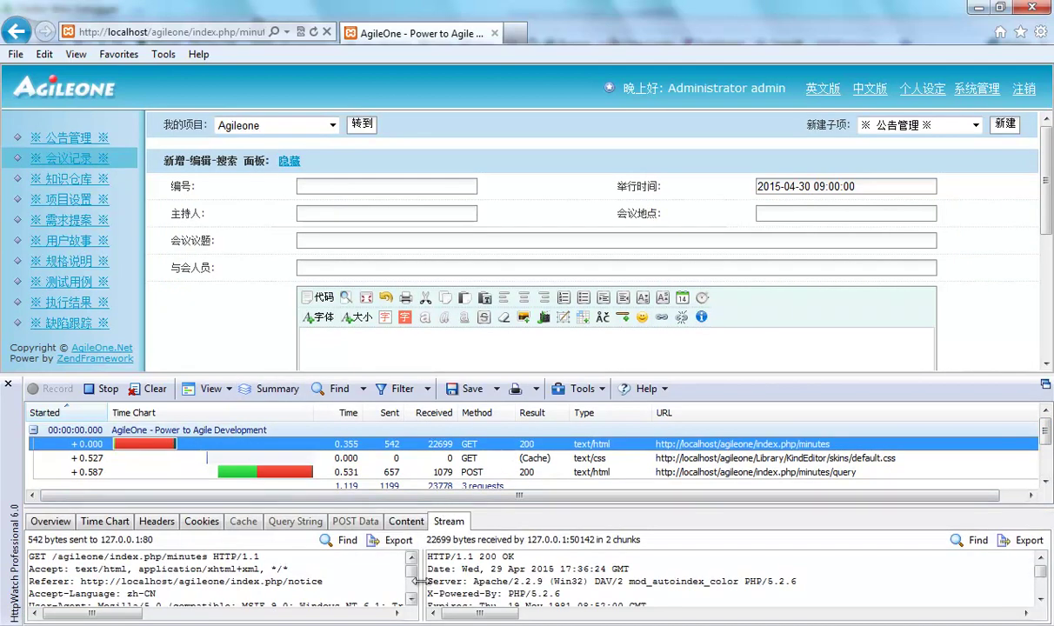
drag(420, 564, 491, 588)
drag(507, 373, 513, 253)
drag(530, 510, 528, 396)
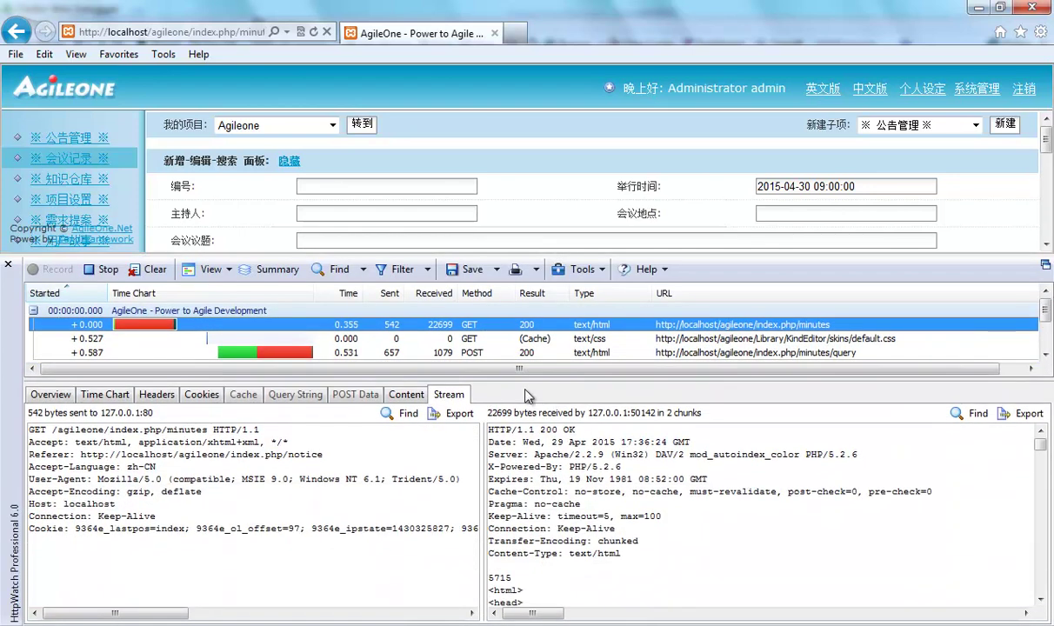
drag(131, 613, 383, 620)
drag(116, 528, 365, 528)
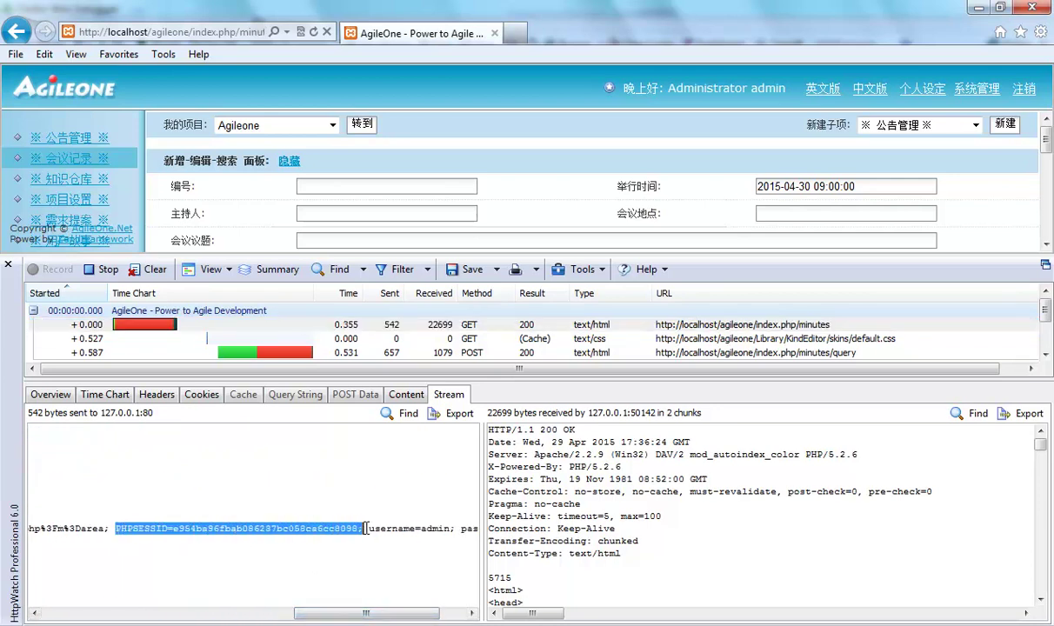
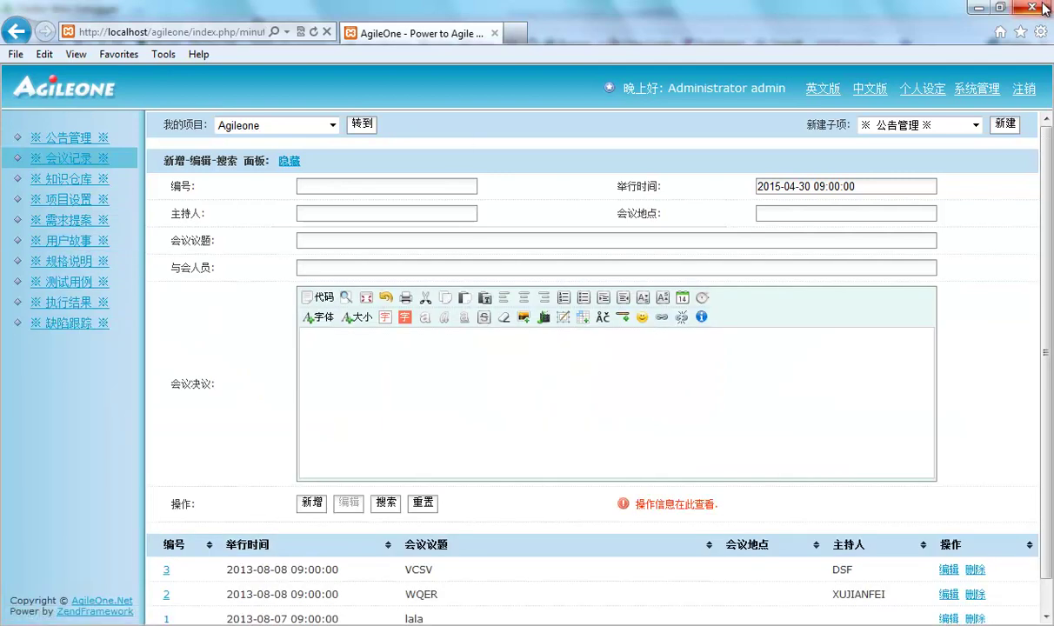
Close the Internet Explorer window with the AgileOne meeting-records page to return to Fiddler.
click(1043, 7)
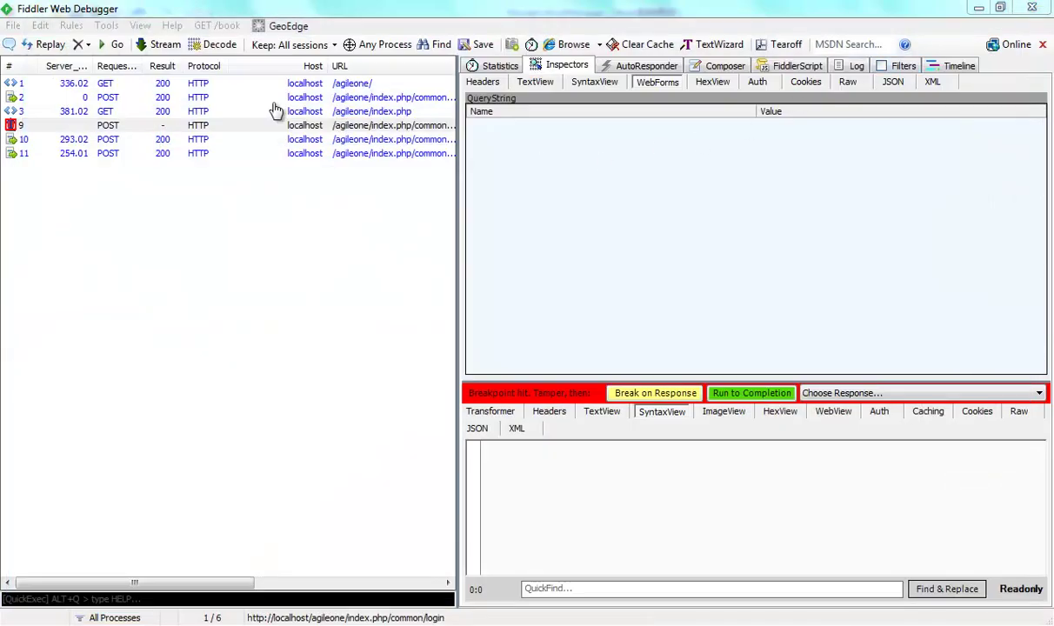
Show session 1's AgileOne login-page HTML response in a widened Inspectors pane and scroll through it.
click(166, 83)
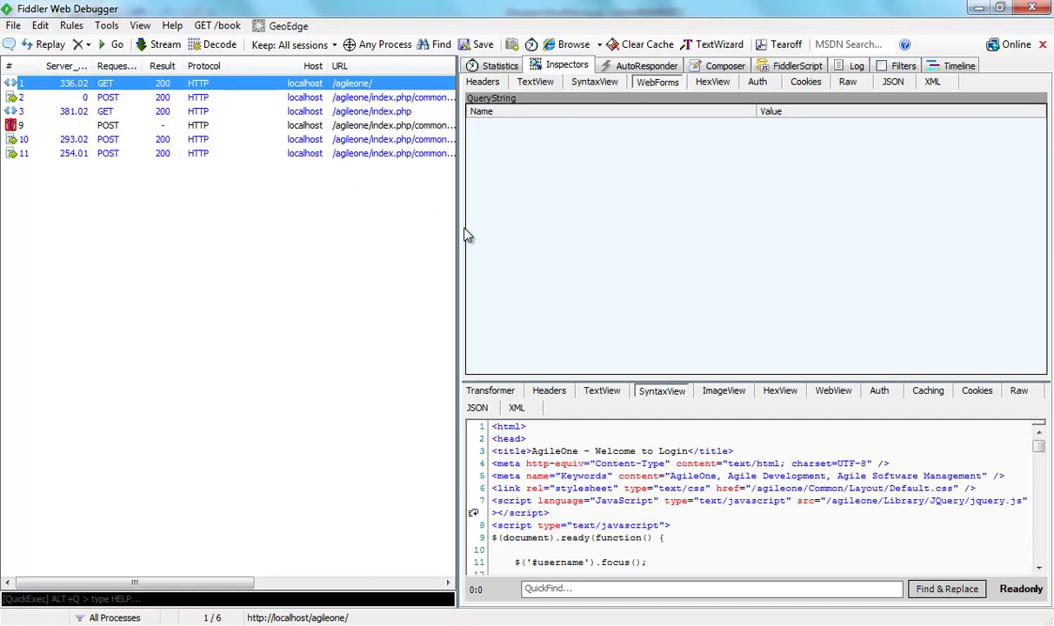
drag(458, 233, 334, 252)
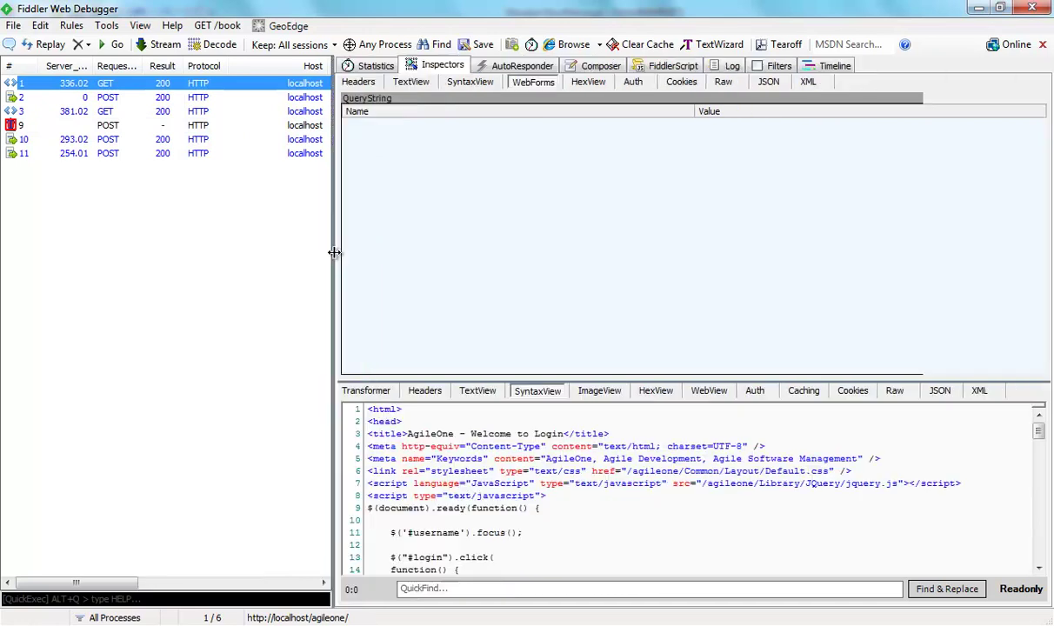
click(481, 446)
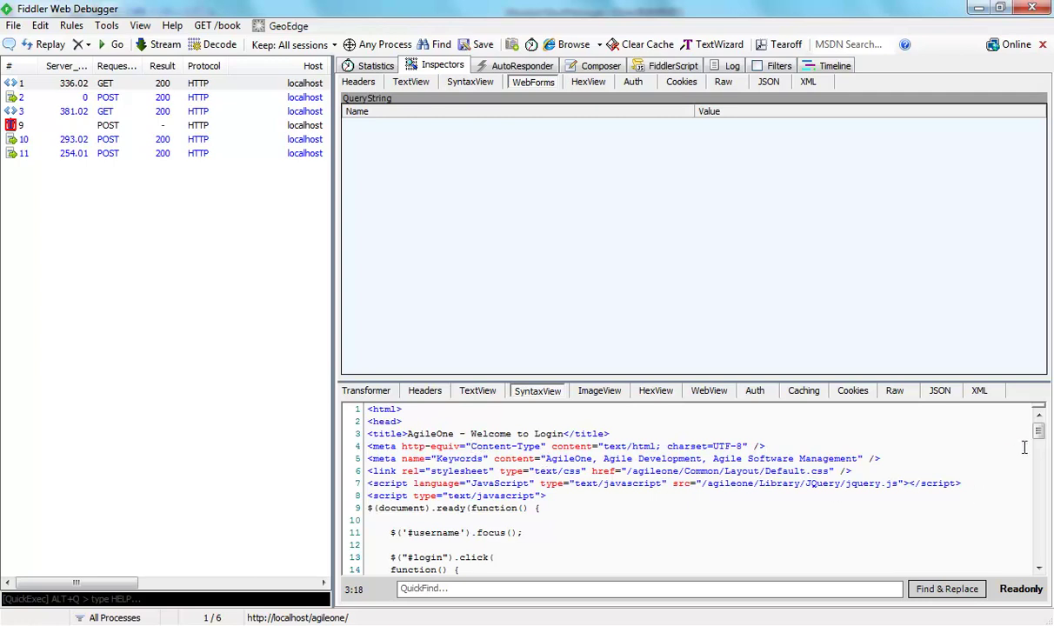
drag(1039, 431, 1019, 557)
Replay session 1 via Reissue and Edit, creating GET session 12 paused at a breakpoint.
click(137, 83)
right_click(136, 84)
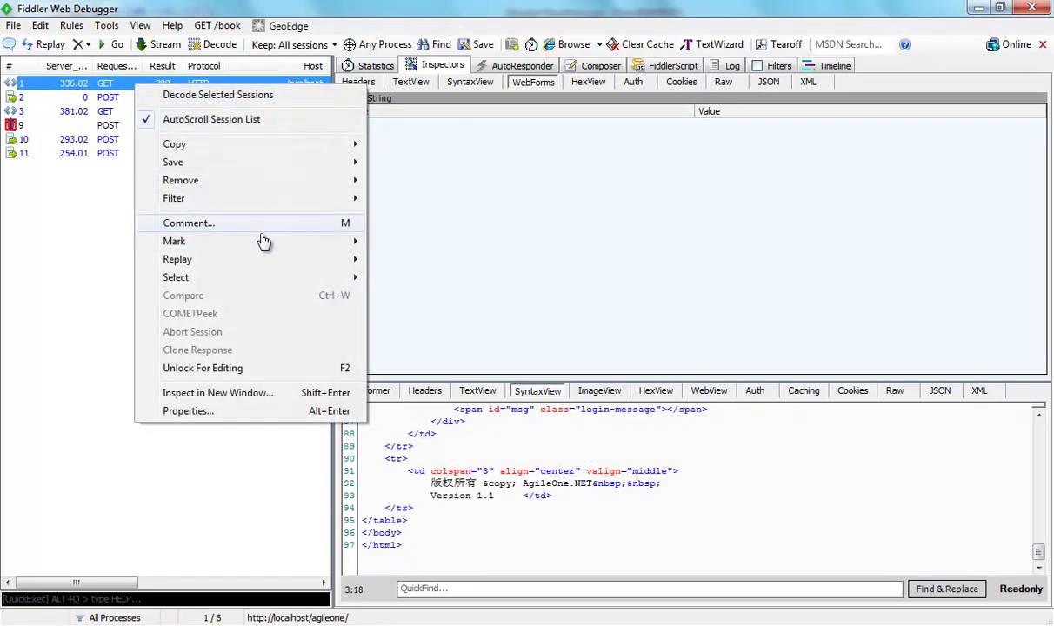
mouse_move(258, 261)
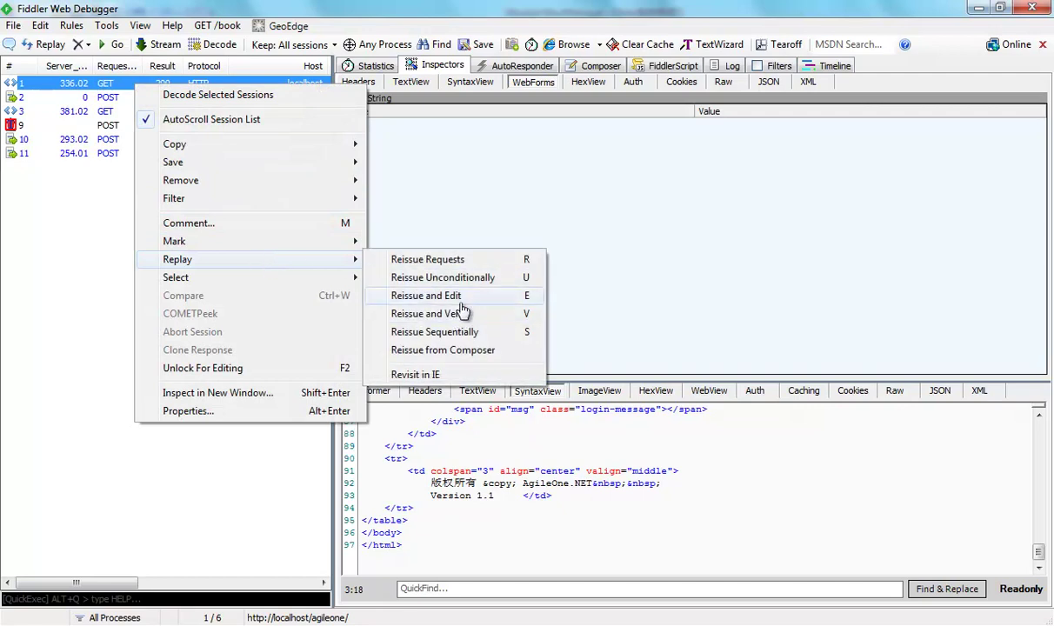
click(461, 297)
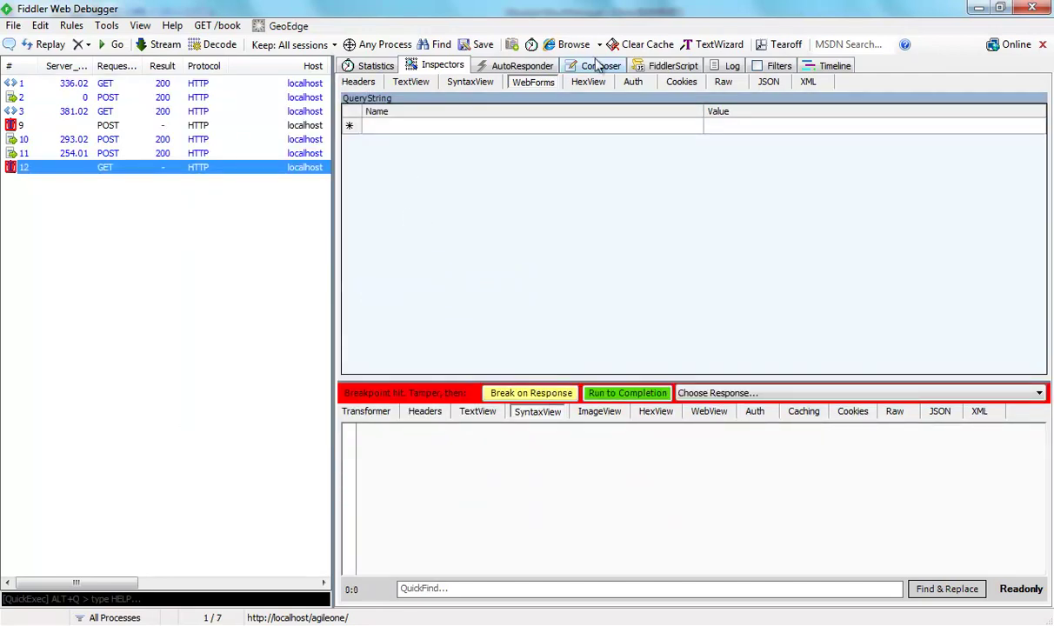
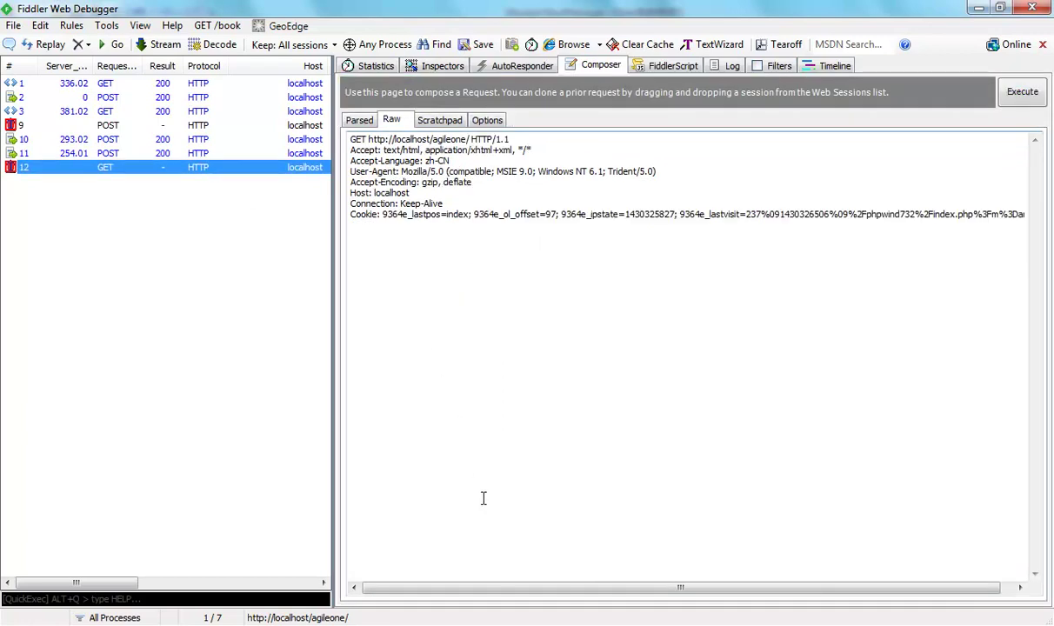
Scroll the Raw request right and place the cursor after the Cookie header's PHPSESSID entry.
drag(498, 588, 739, 589)
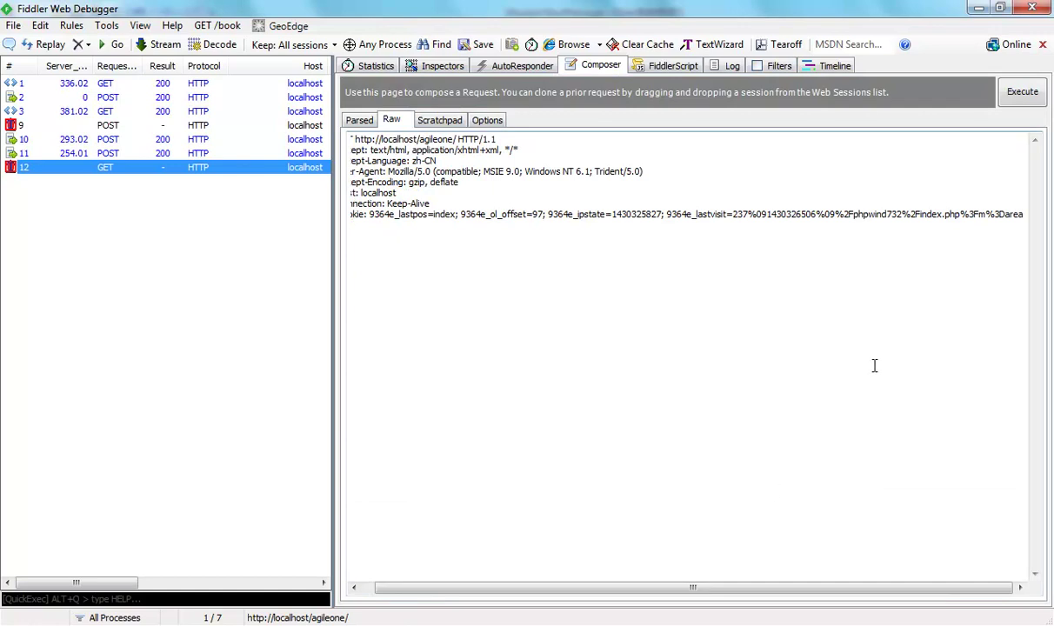
click(1023, 215)
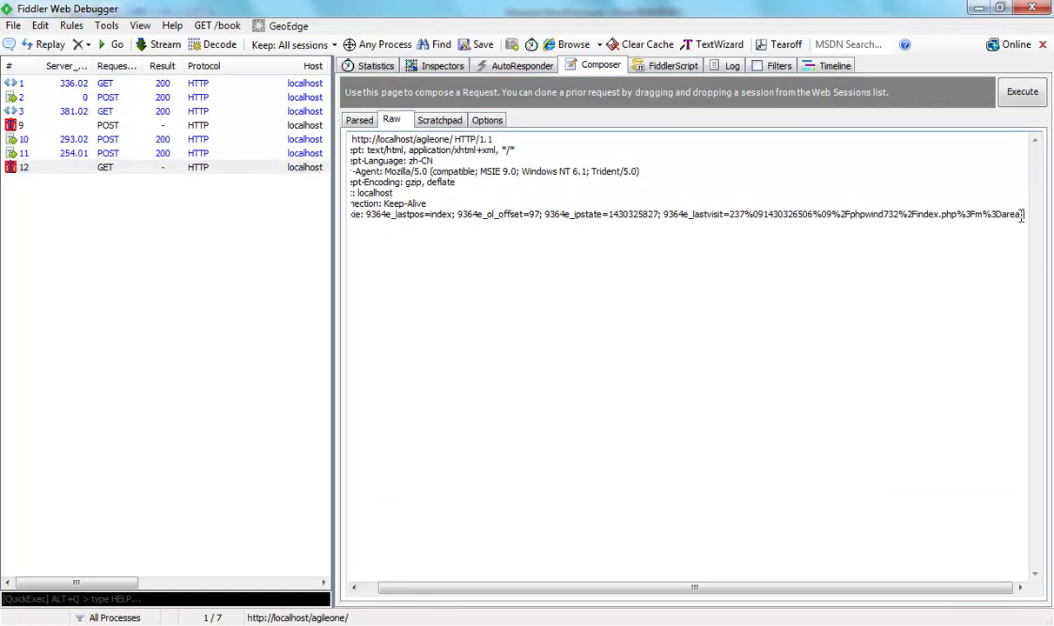
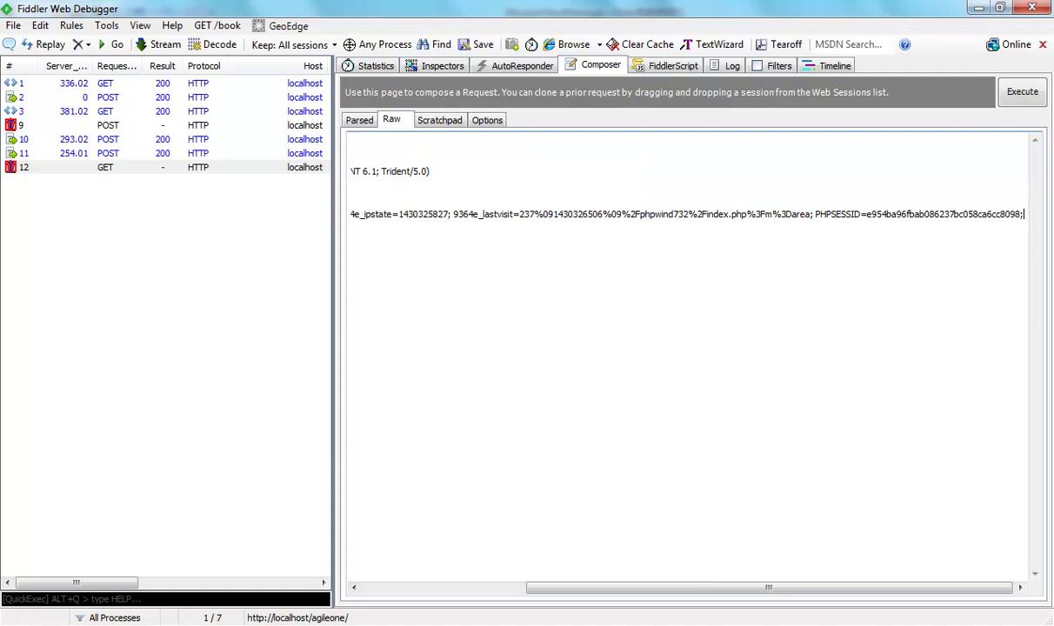
Re-execute the composed GET /agileone/ request and inspect the new session 13.
click(1024, 96)
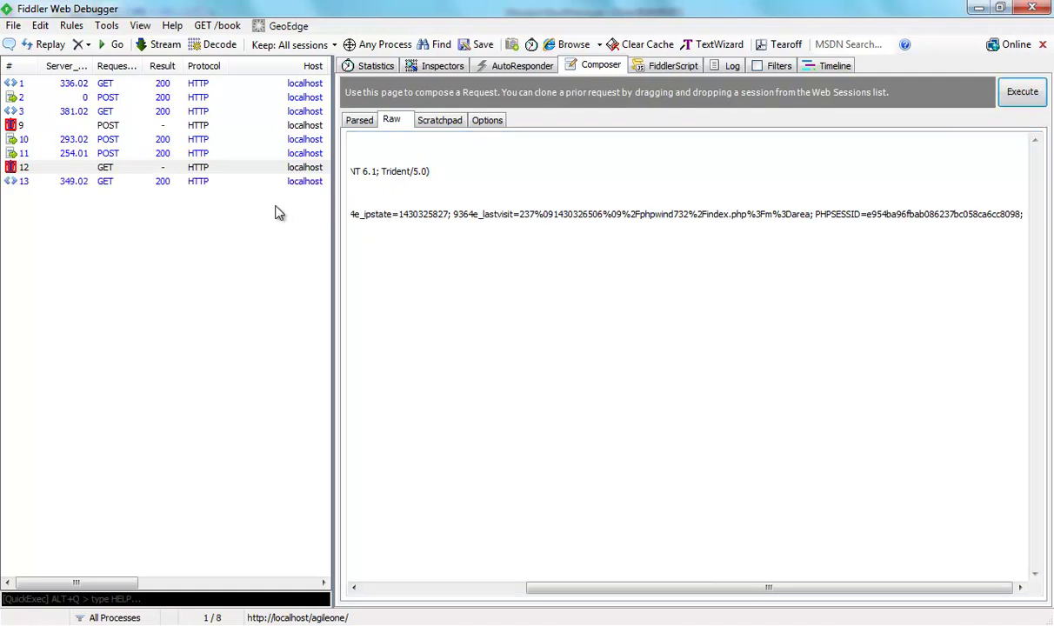
double_click(107, 181)
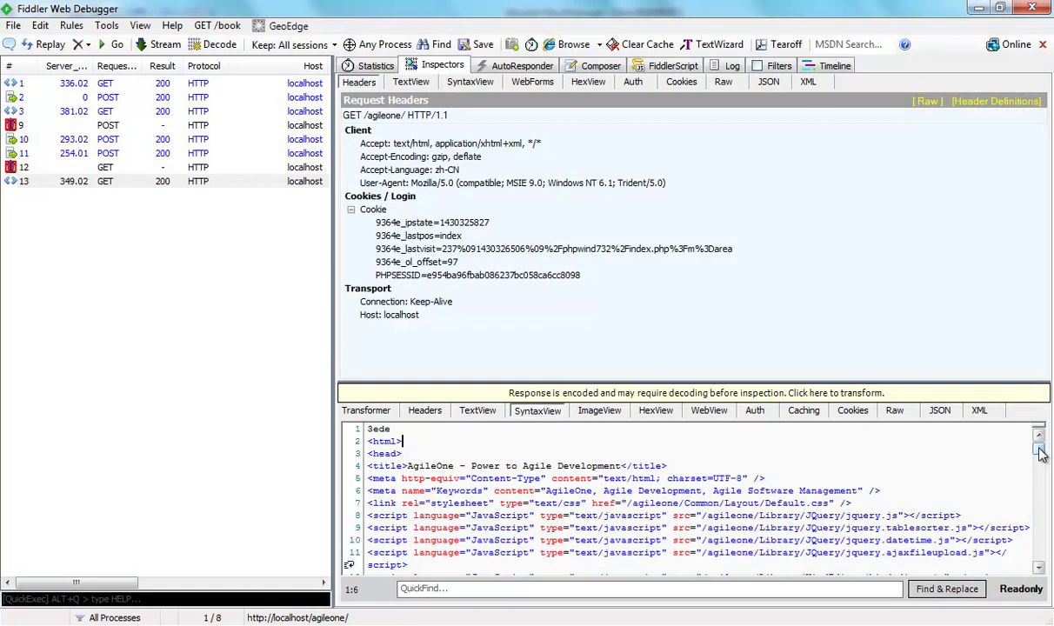
drag(1040, 453, 1048, 564)
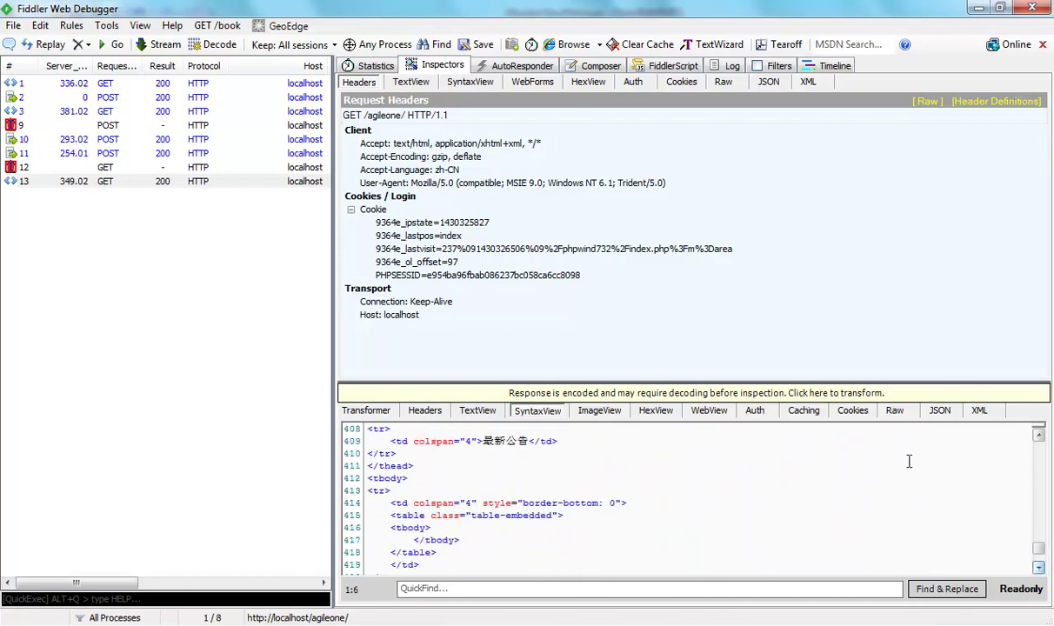
Compare session 1's login-page request headers, then return to session 13.
click(139, 87)
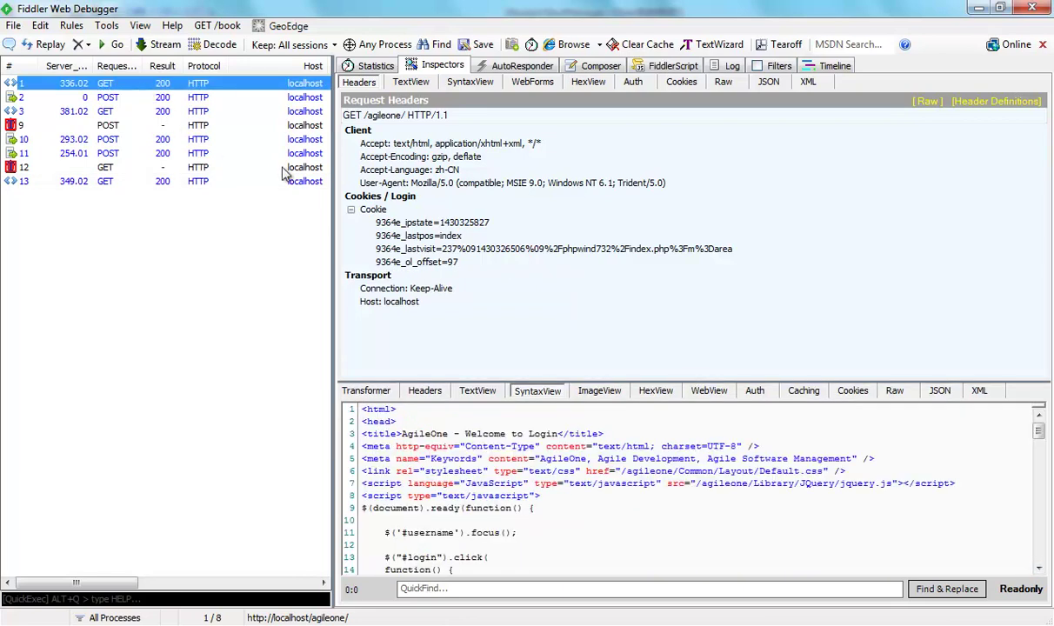
scroll(870, 472, down, 3)
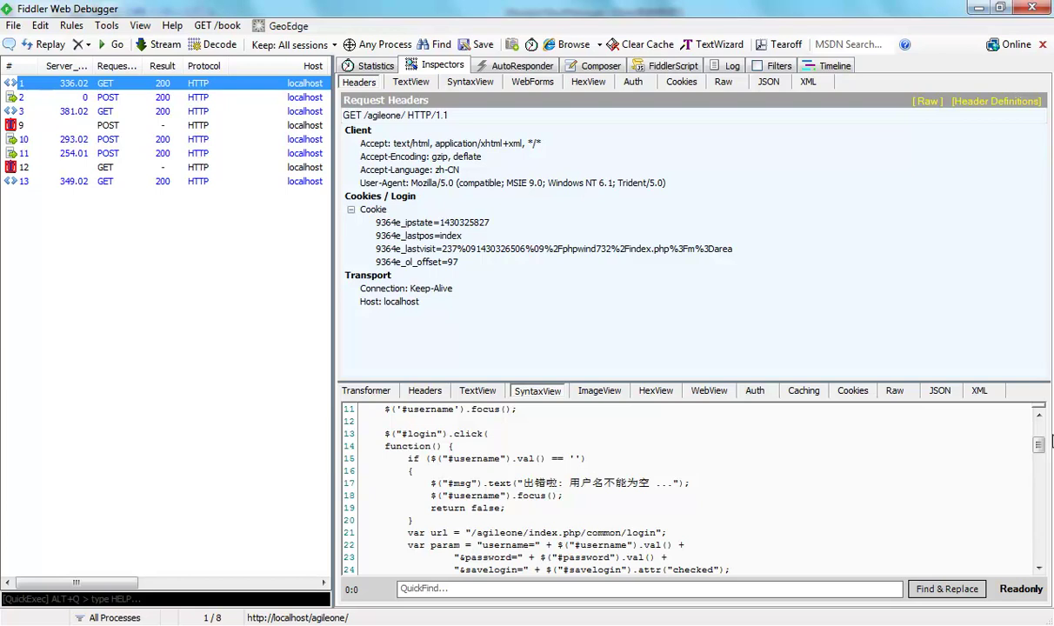
scroll(983, 538, down, 20)
scroll(1031, 573, up, 20)
scroll(783, 487, down, 1)
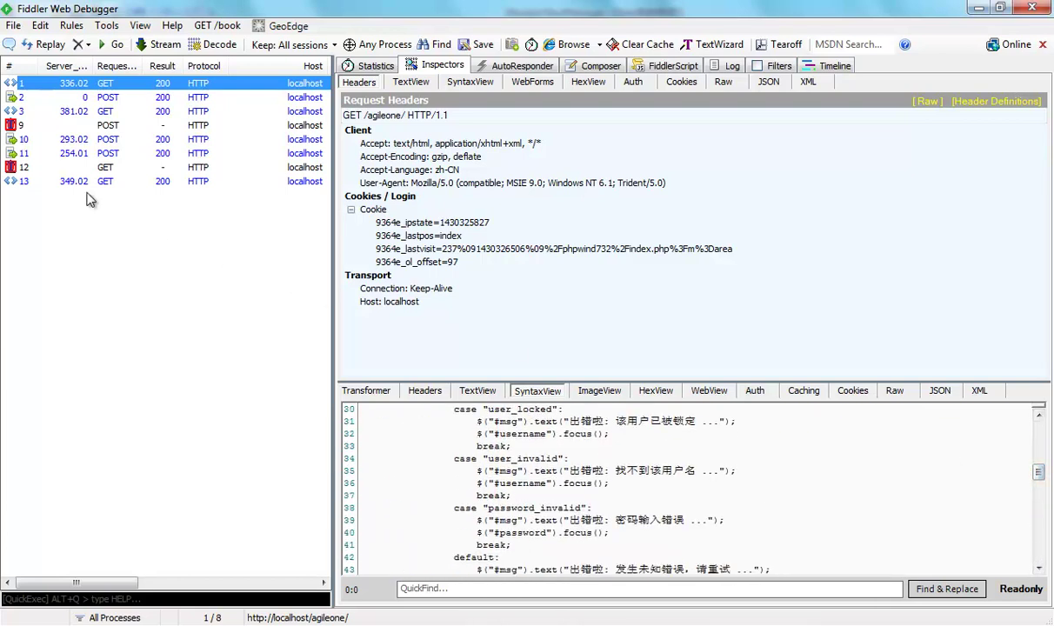
click(87, 182)
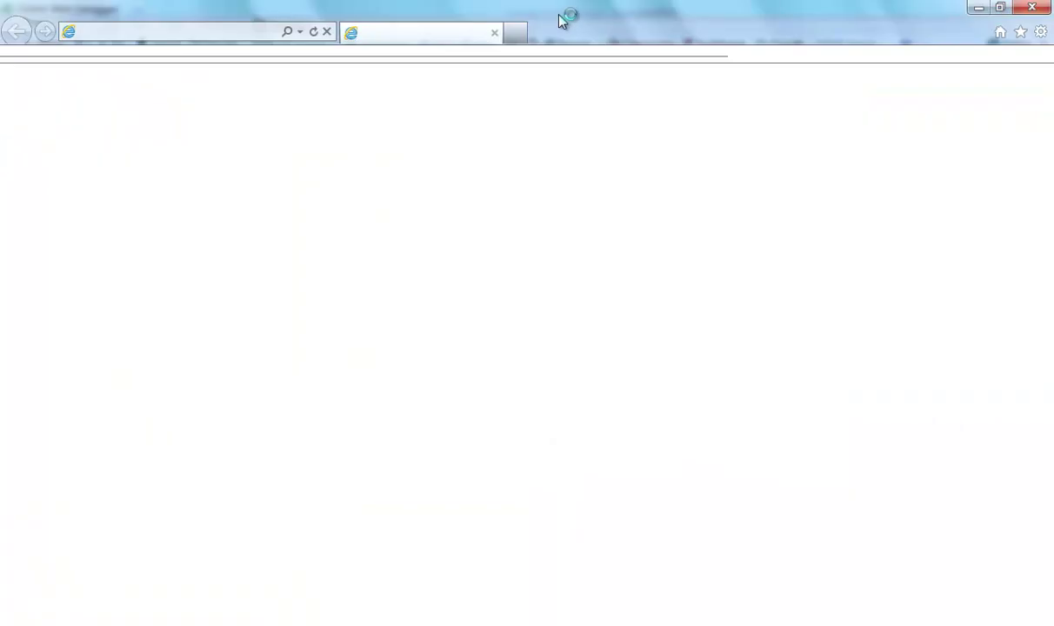
Load localhost/agileone and log in with the saved credentials.
click(233, 33)
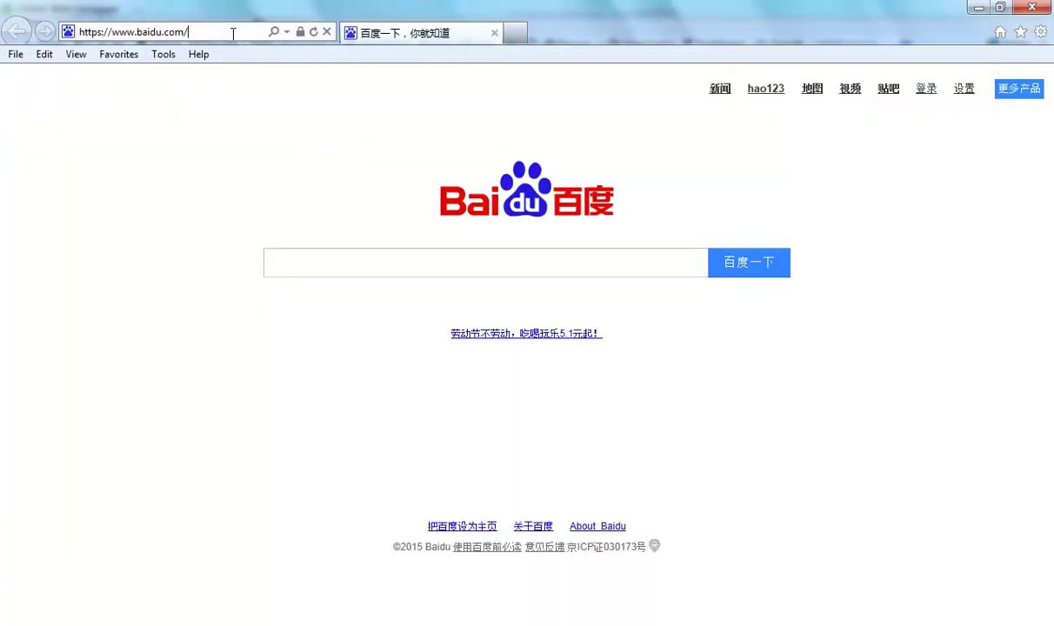
key(ctrl+a)
text(lo)
key(Down)
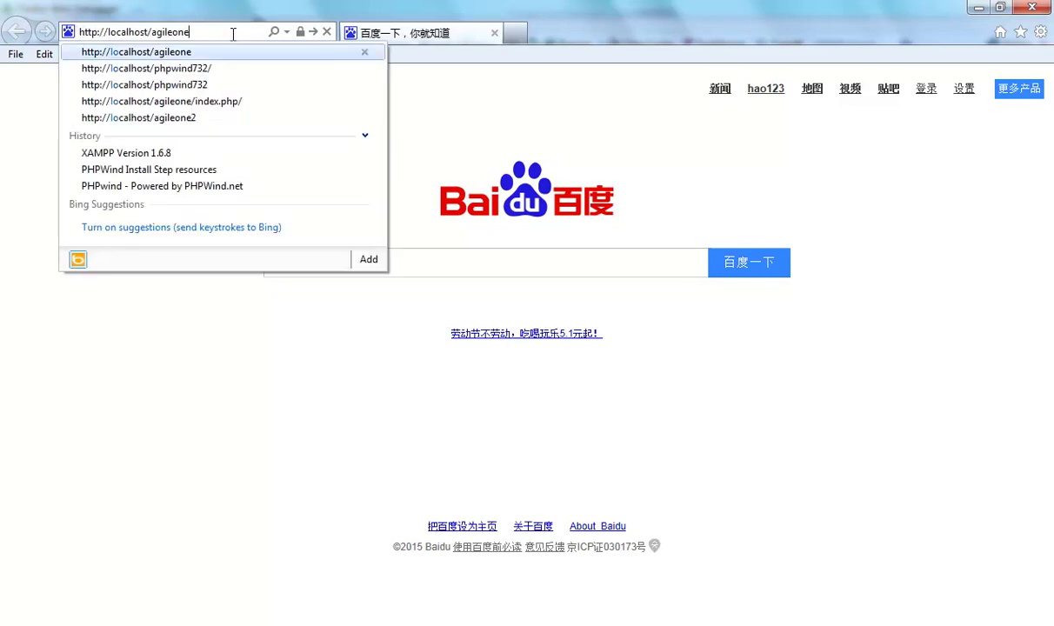
key(Return)
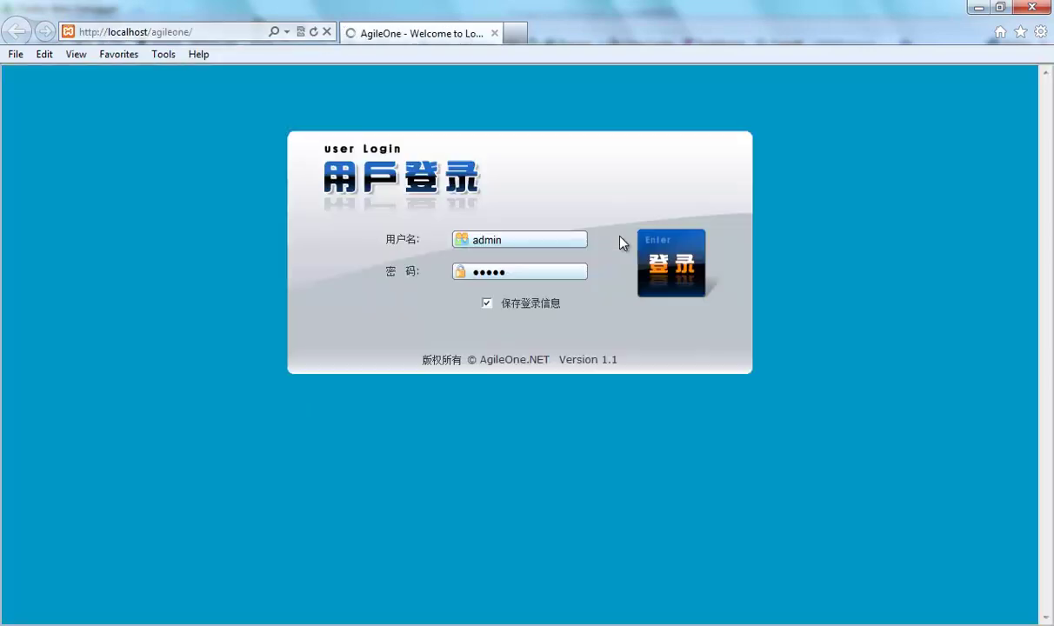
click(666, 265)
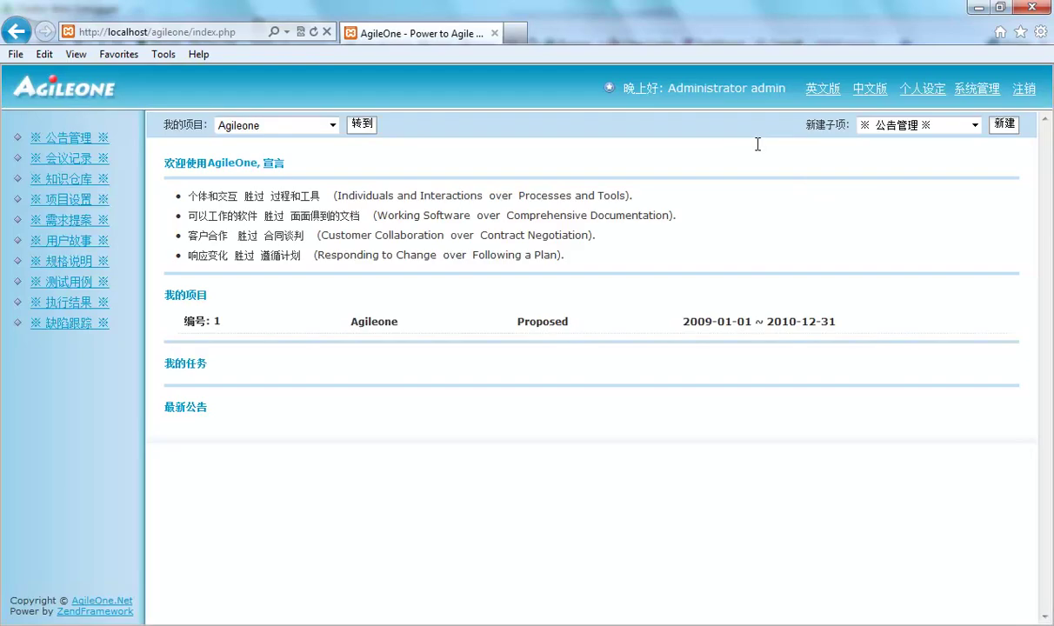
View the logged-in page's HTML source, highlighting the page title and line 32's error message.
right_click(810, 173)
click(866, 456)
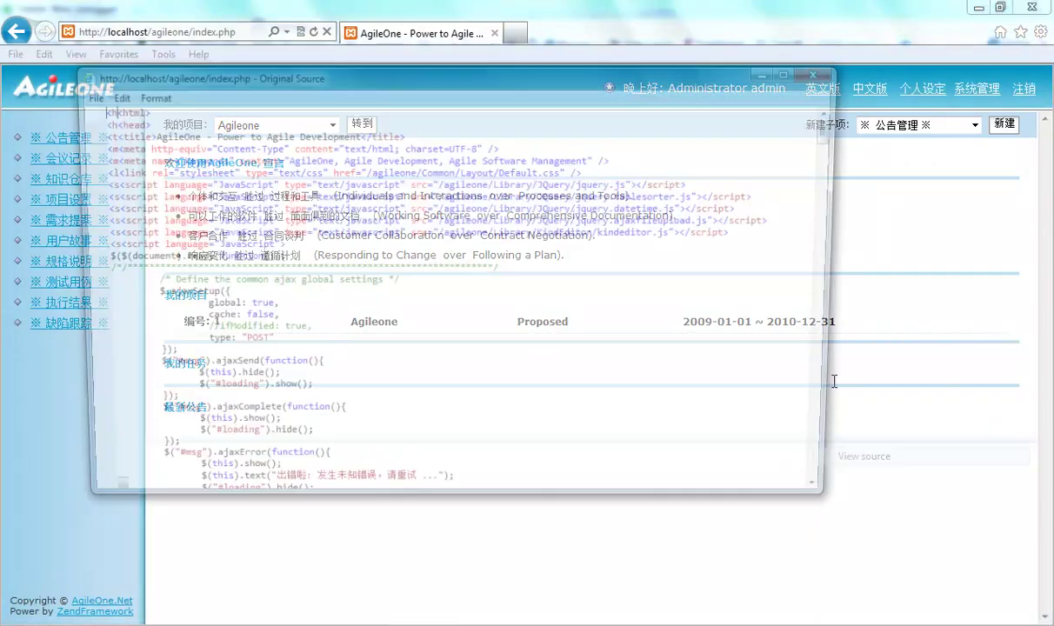
mouse_move(836, 130)
mouse_down()
mouse_move(841, 223)
mouse_move(840, 119)
mouse_up()
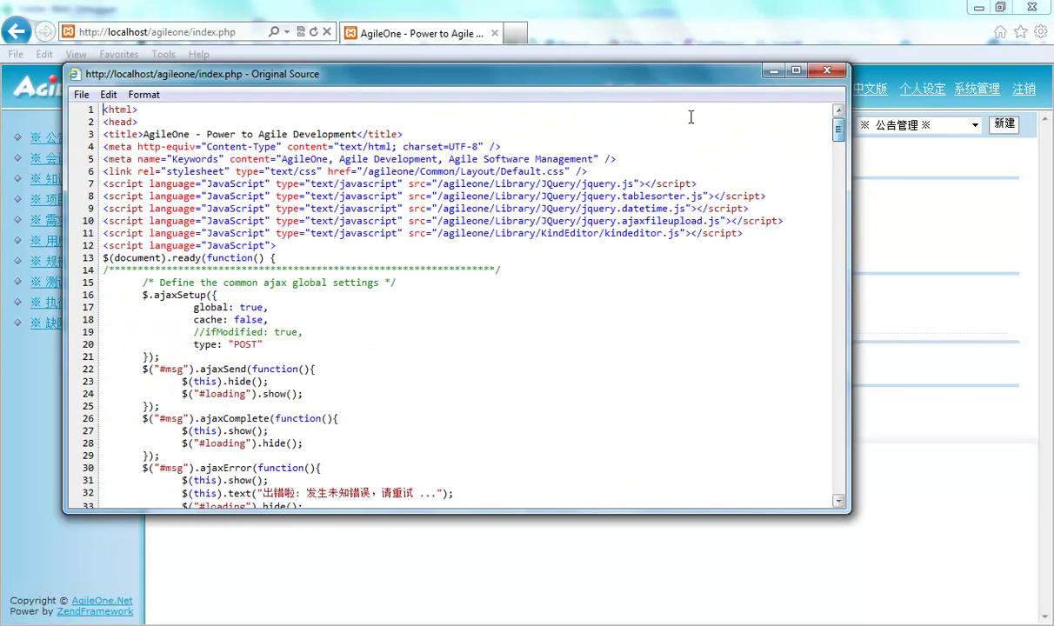
drag(144, 134, 366, 129)
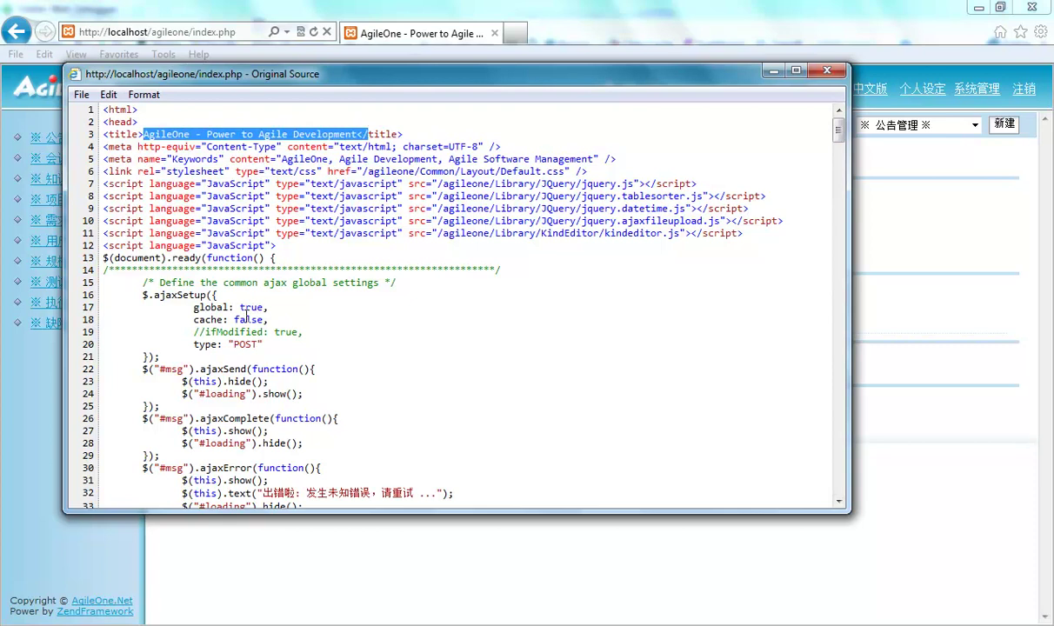
drag(264, 493, 429, 493)
scroll(475, 457, down, 1)
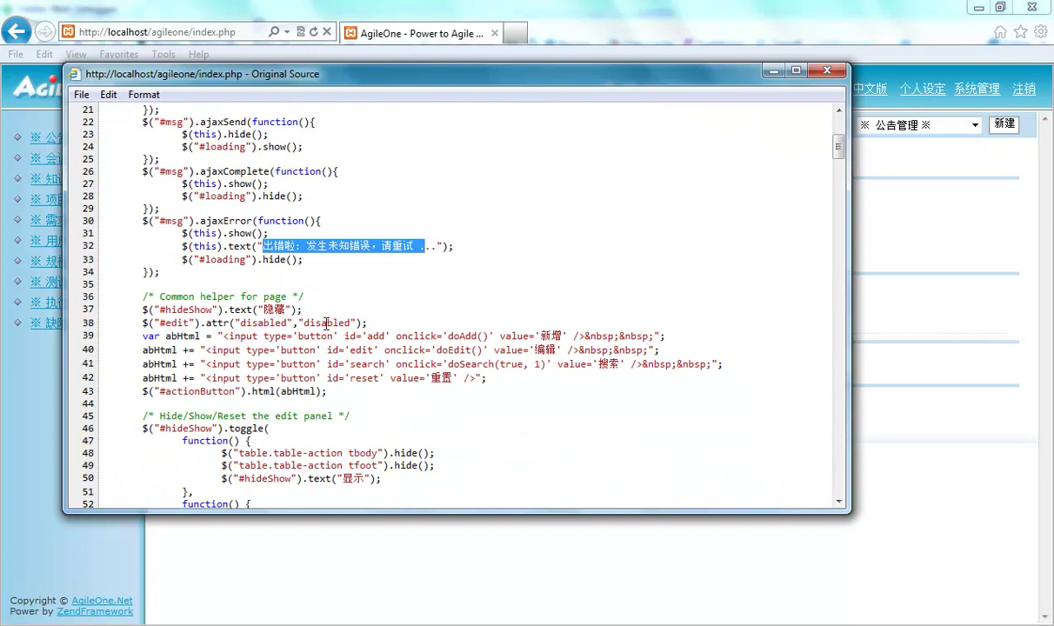
click(316, 323)
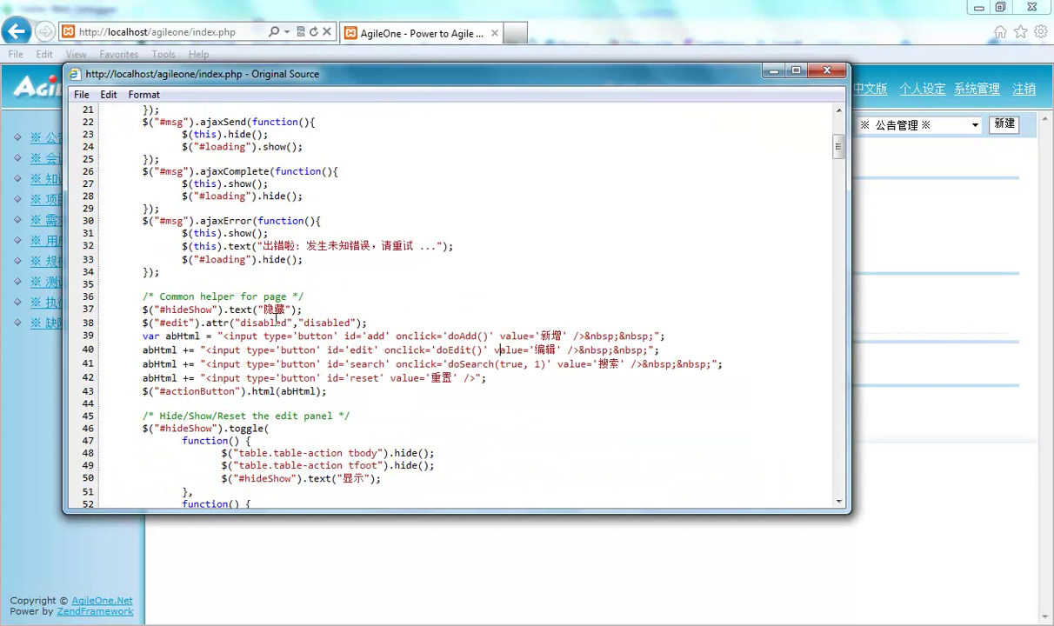
Close the page source and point out session 13's PHPSESSID cookie line in Fiddler, then return to the browser.
click(774, 71)
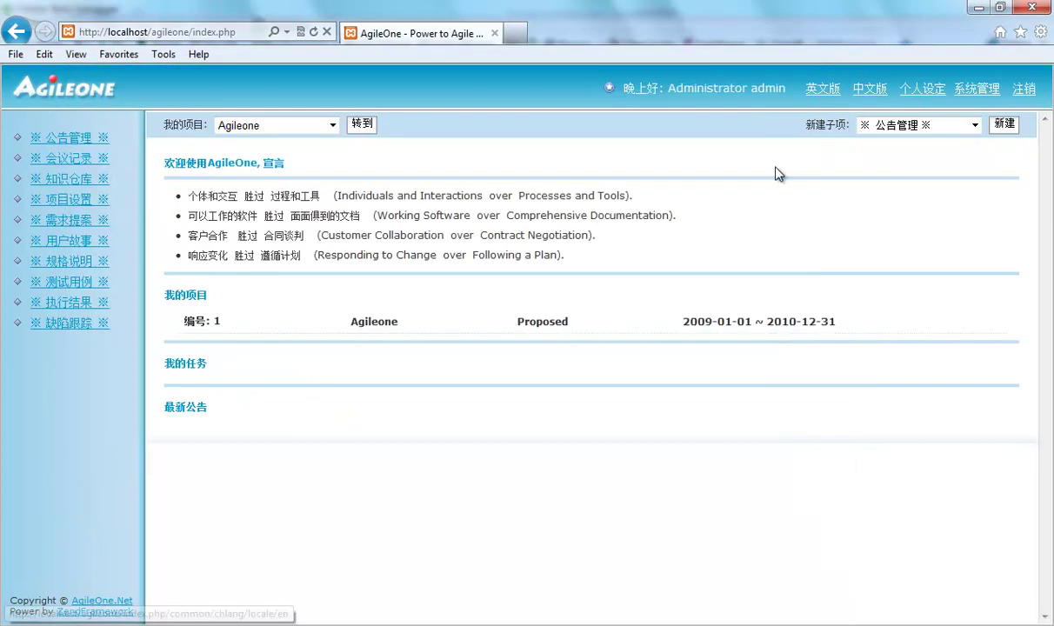
key(alt+Tab)
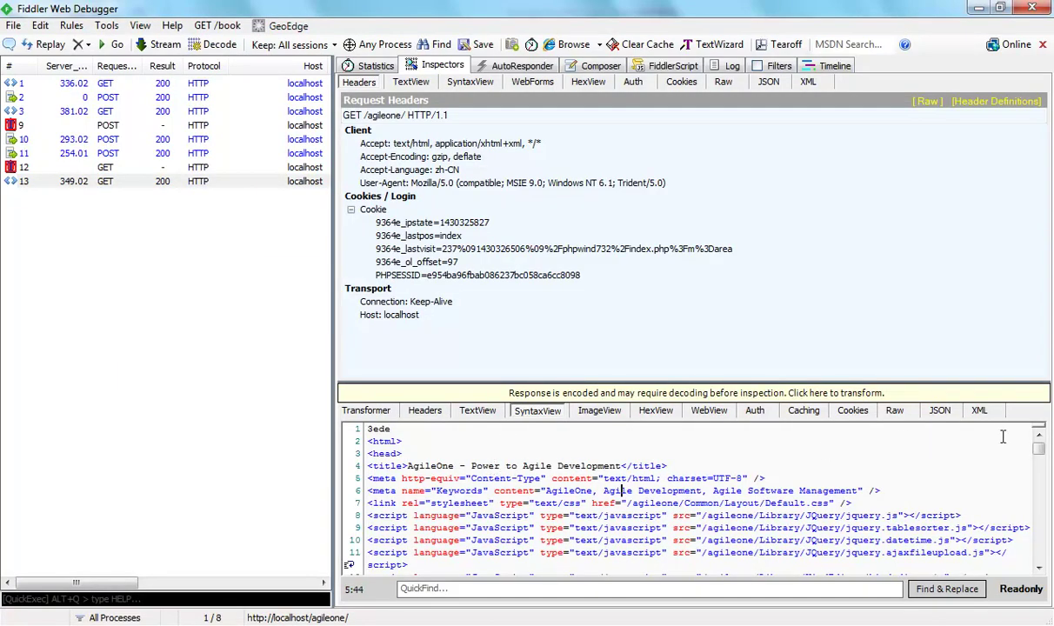
drag(1040, 444, 1045, 461)
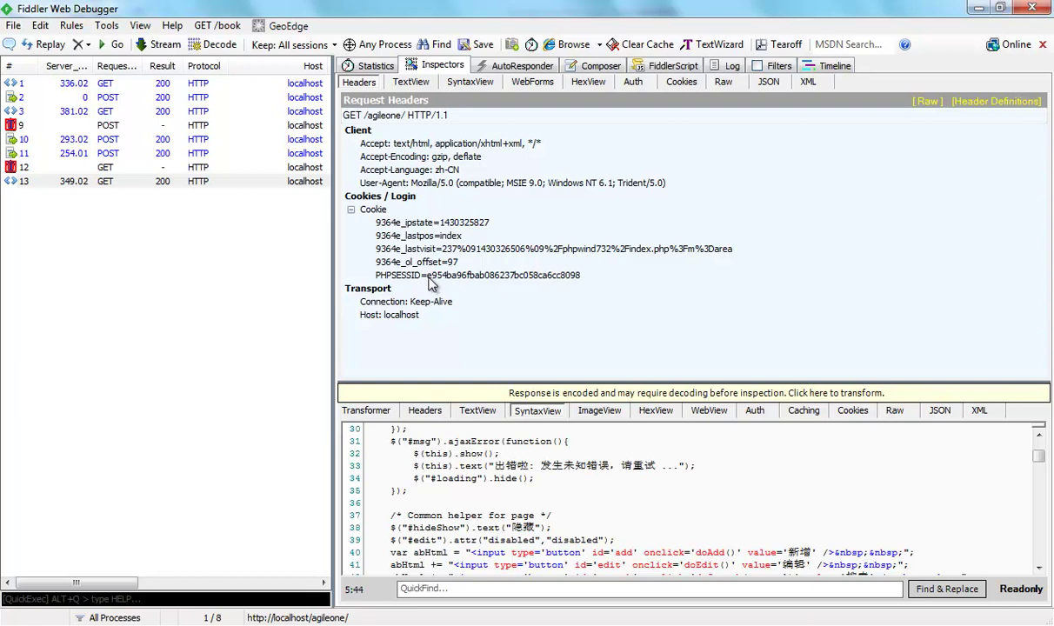
click(429, 276)
key(alt+Tab)
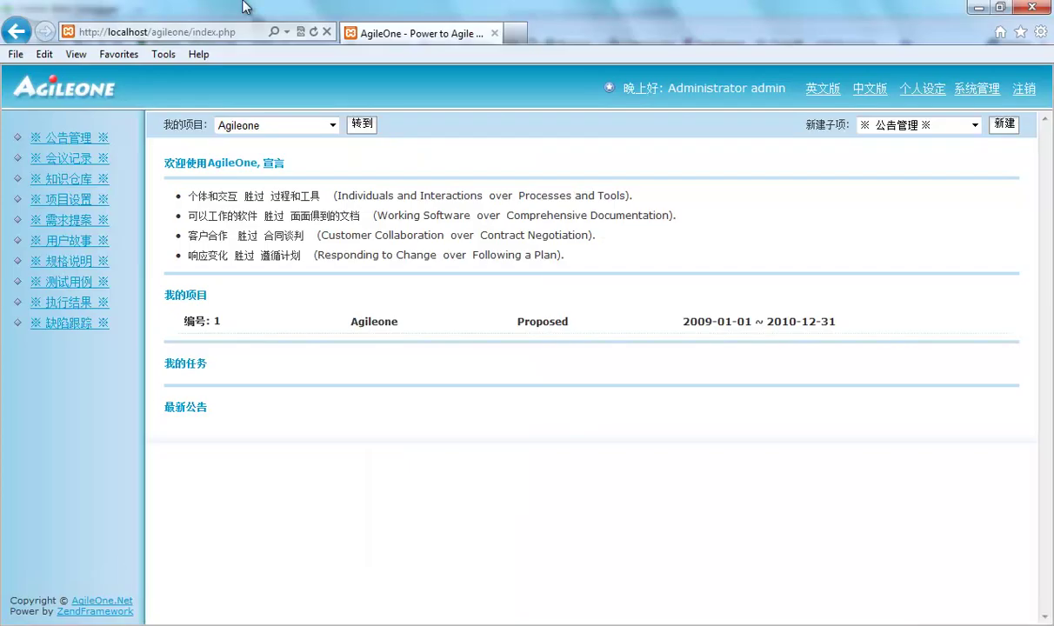
Load the phpwind forum at localhost/phpwind732.
click(232, 33)
drag(152, 34, 245, 35)
text(phpwin)
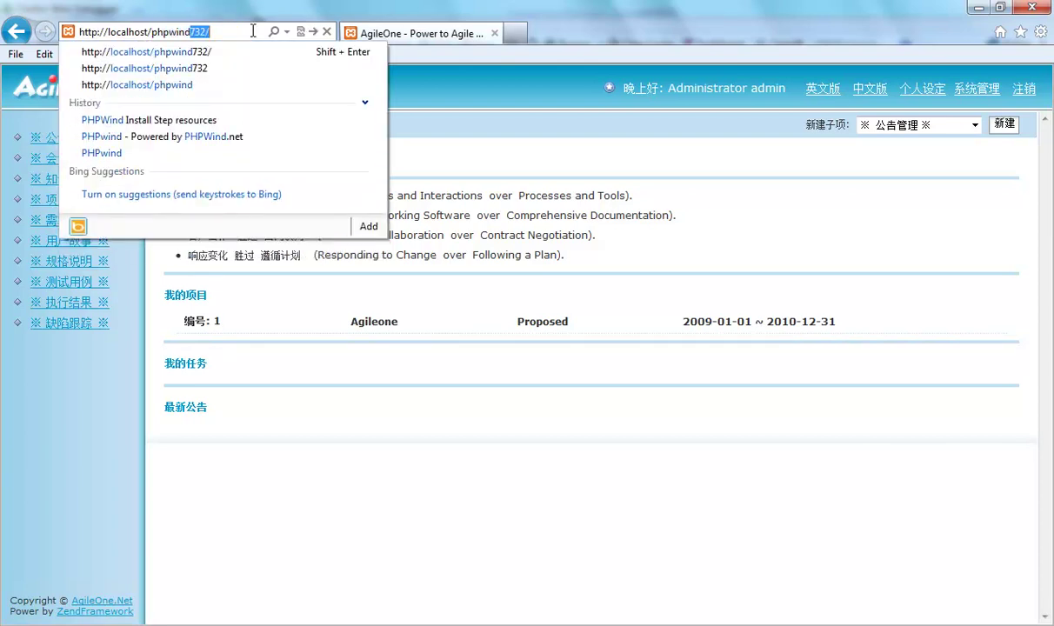
key(Down)
key(Return)
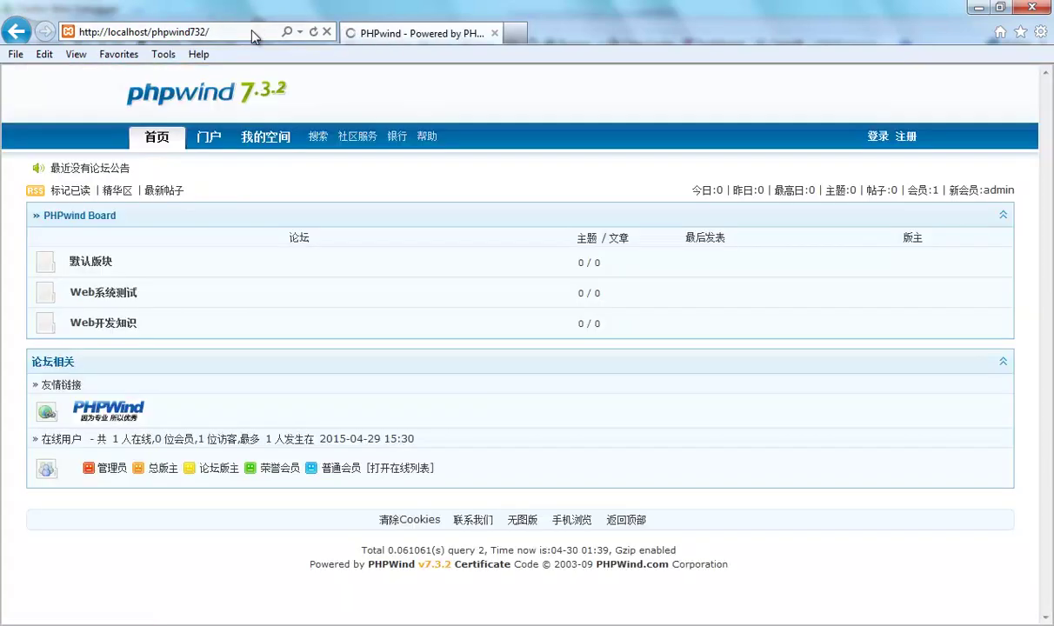
Log in to the forum as admin with the account password.
click(877, 139)
text(admin)
key(Tab)
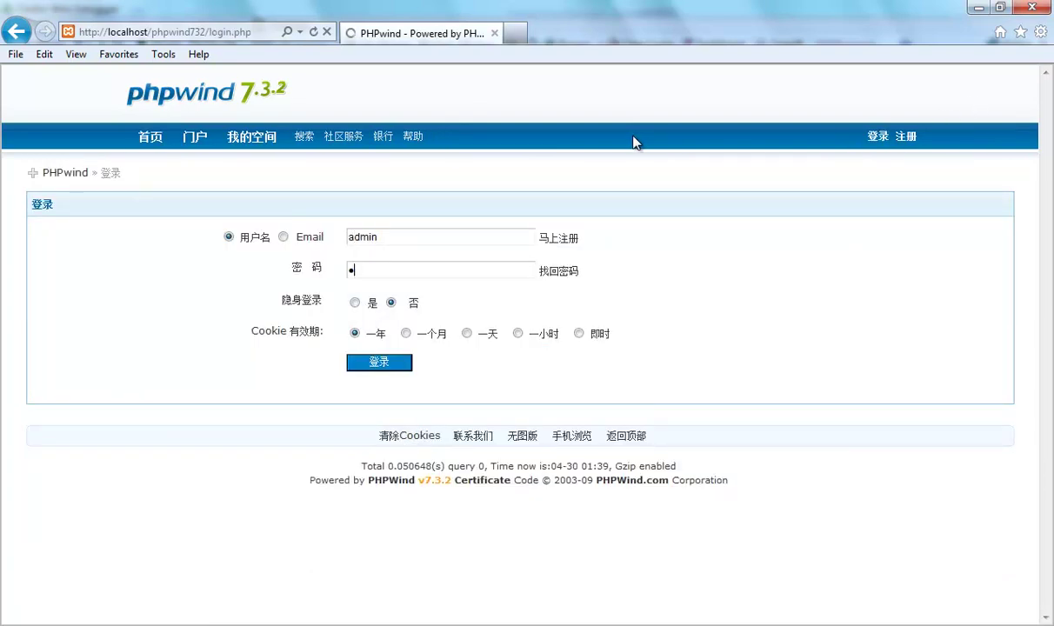
text(admin)
key(Return)
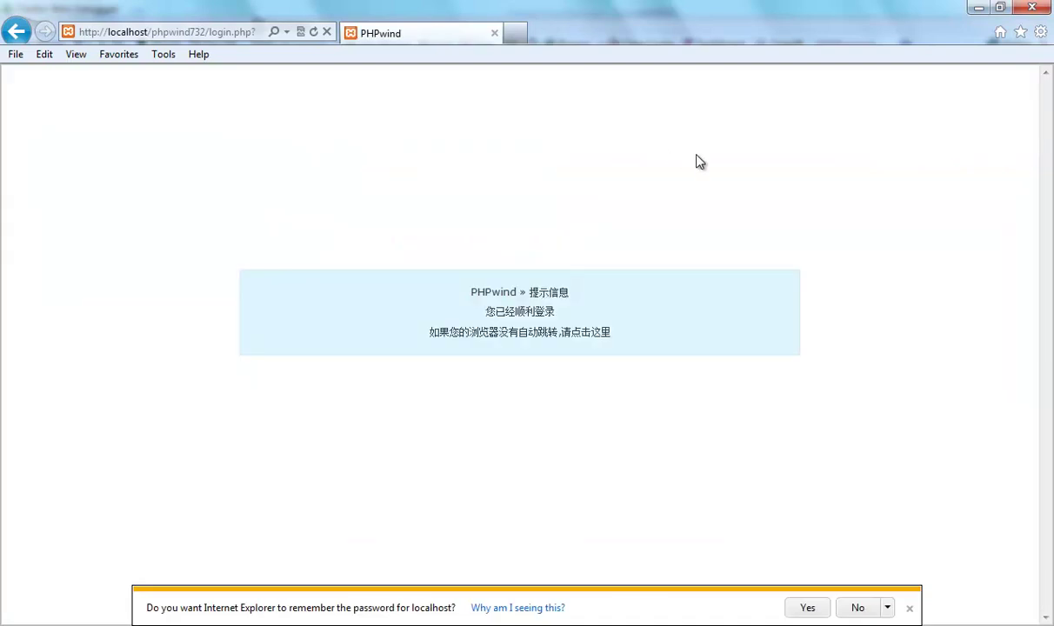
Open the HttpWatch Professional panel and enlarge its request list.
click(163, 55)
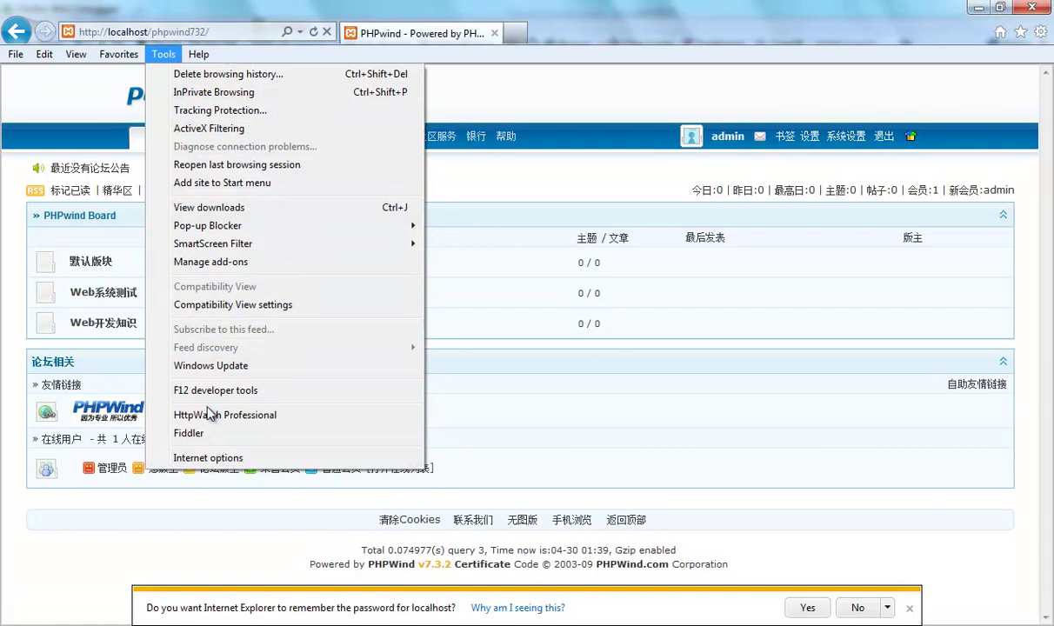
click(209, 415)
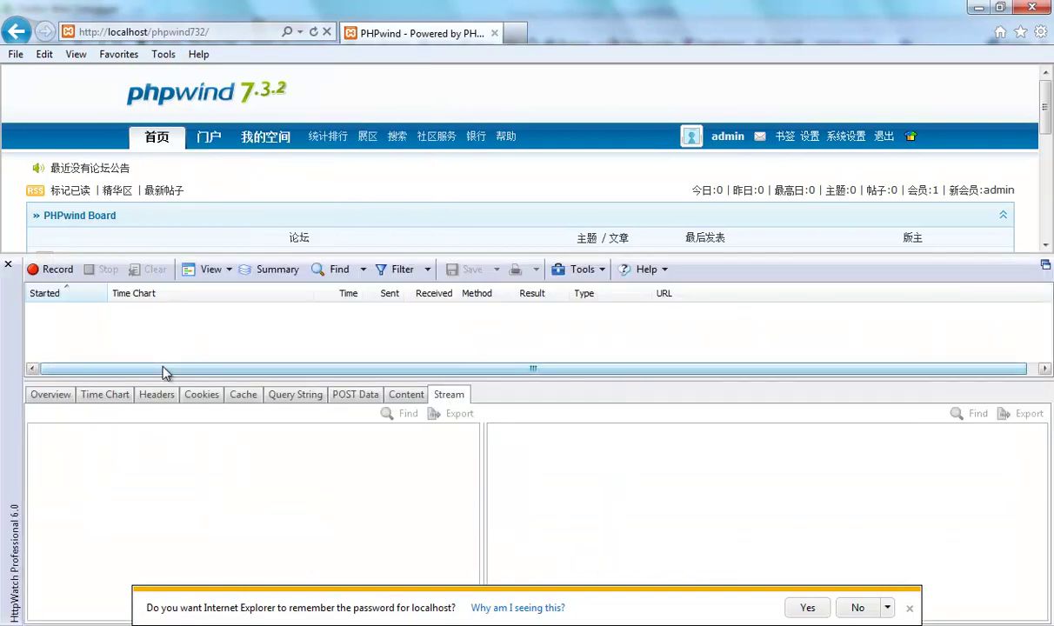
drag(164, 383, 165, 470)
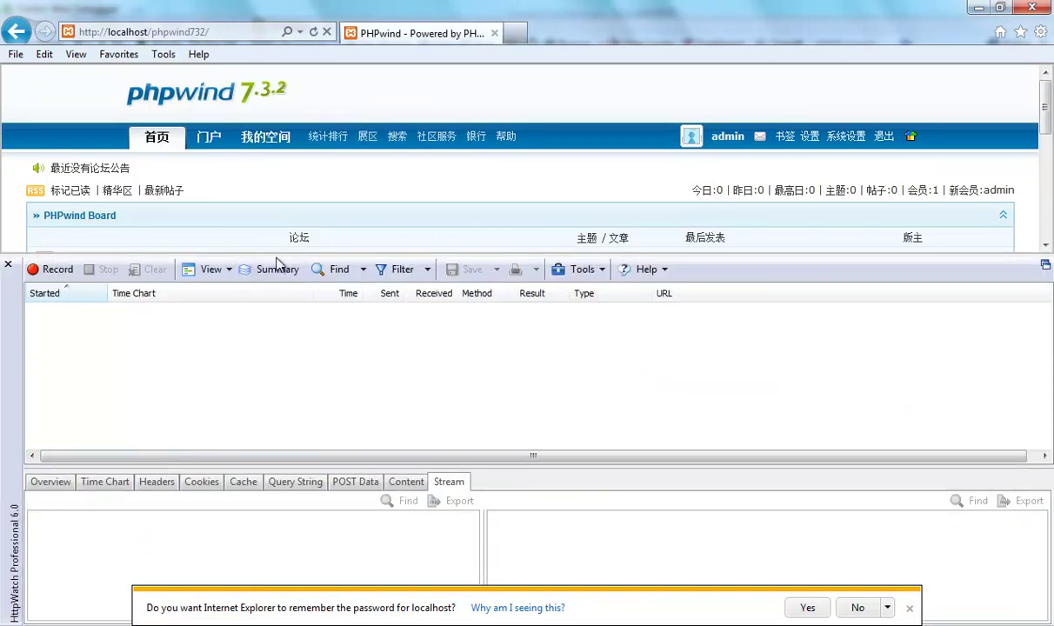
drag(277, 259, 278, 355)
scroll(268, 296, down, 1)
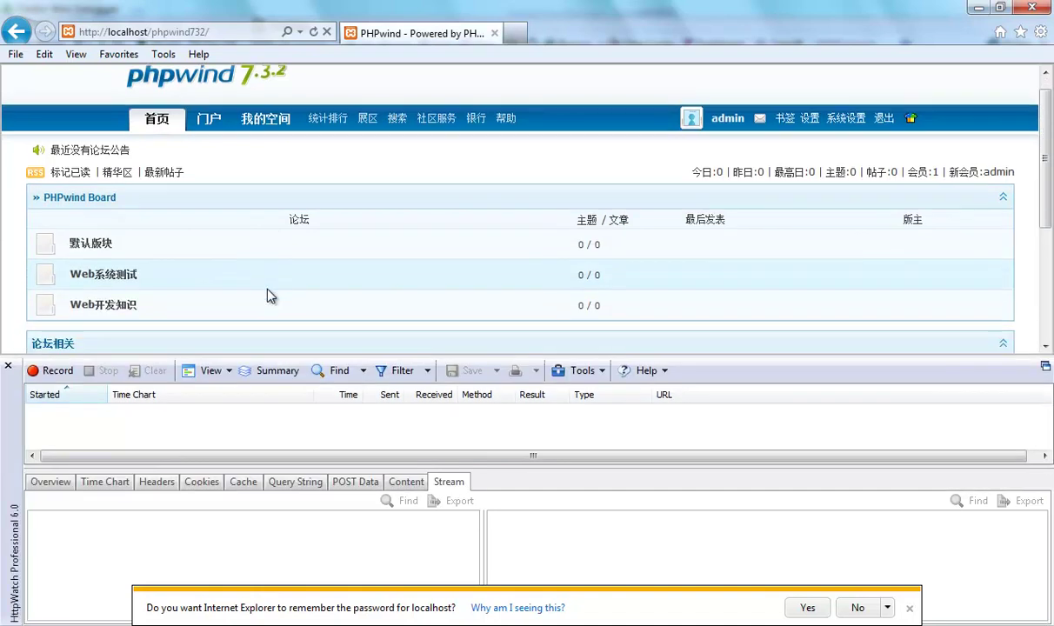
scroll(270, 296, down, 1)
scroll(270, 294, up, 1)
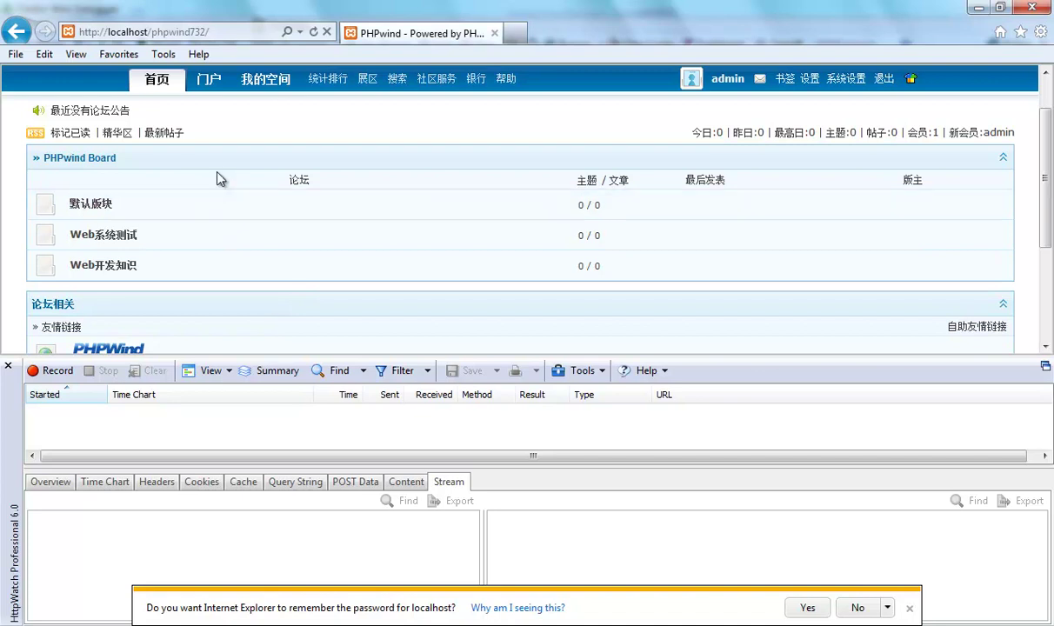
scroll(218, 155, up, 1)
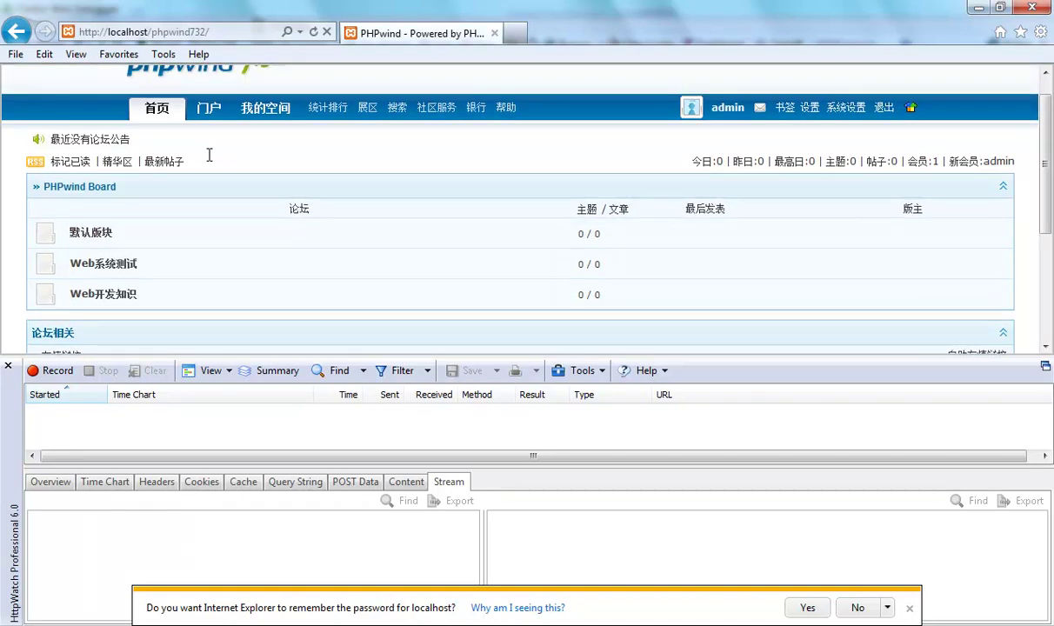
Open the 默认版块 board, start HttpWatch recording, and reload the forum home page.
click(104, 232)
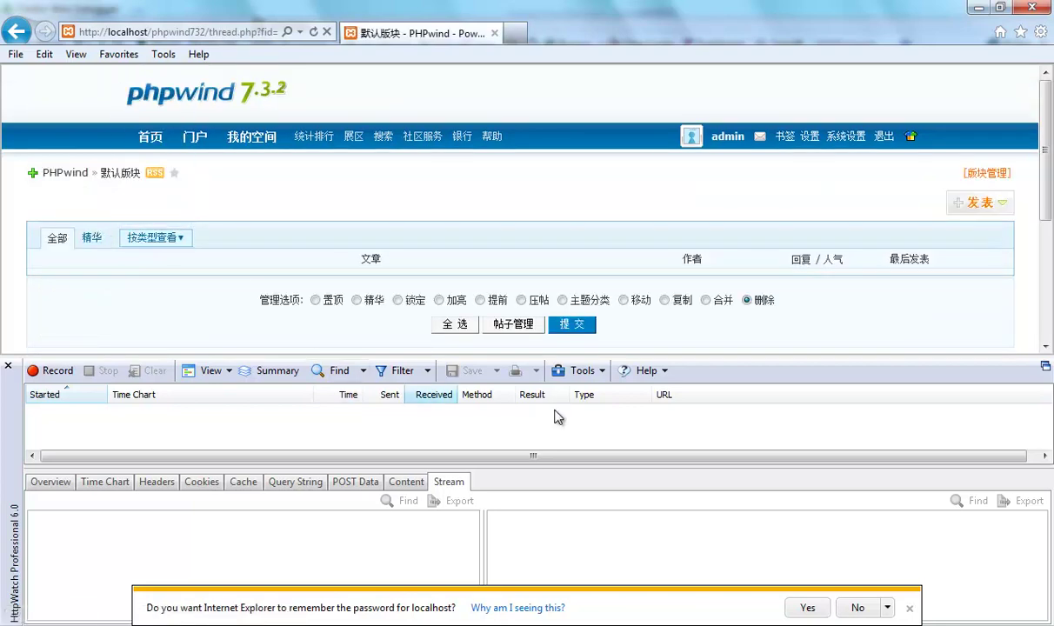
click(48, 373)
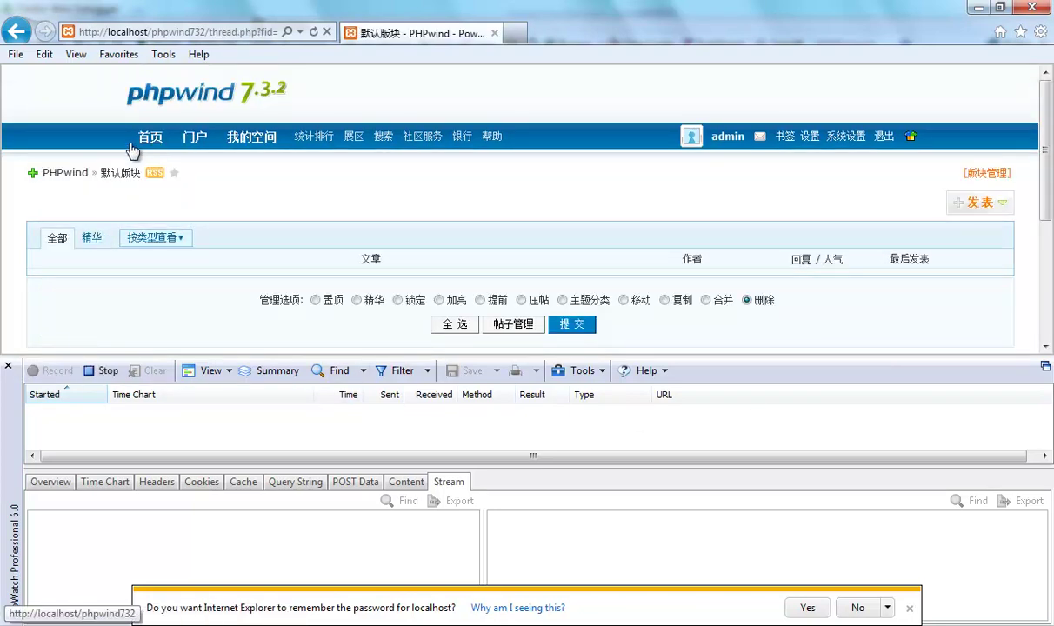
click(150, 139)
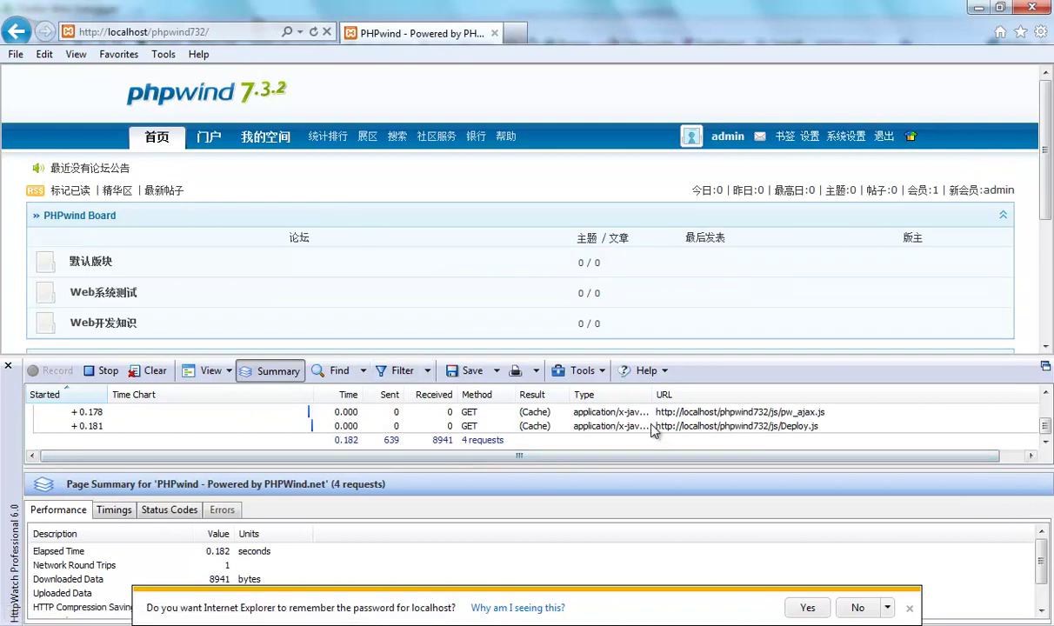
Inspect the home page's text/html request stream, scrolling to read its Cookie header values.
click(783, 425)
scroll(1048, 396, up, 1)
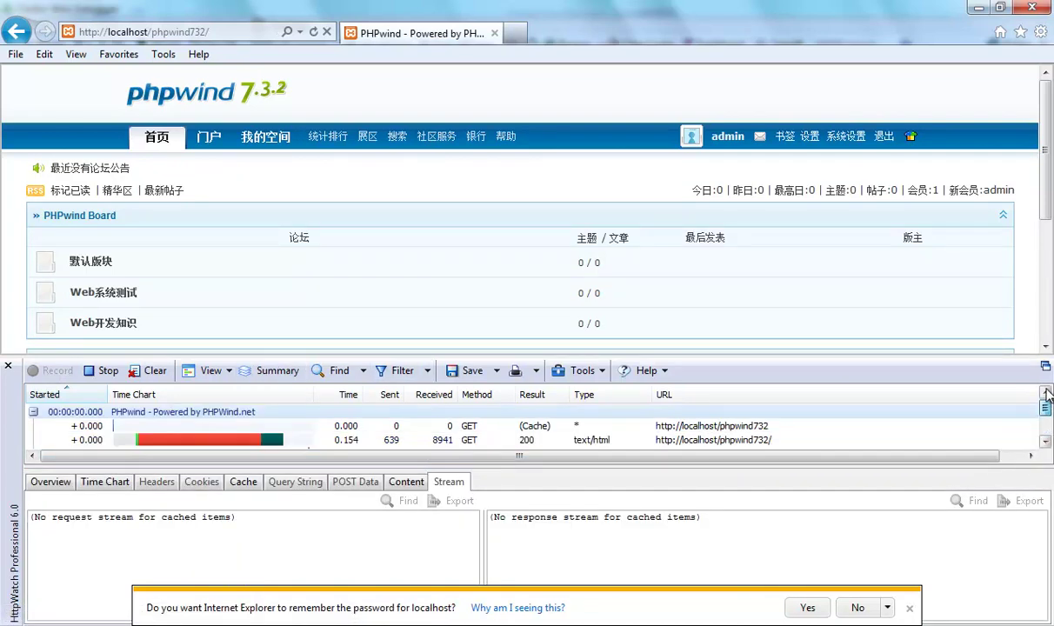
click(578, 439)
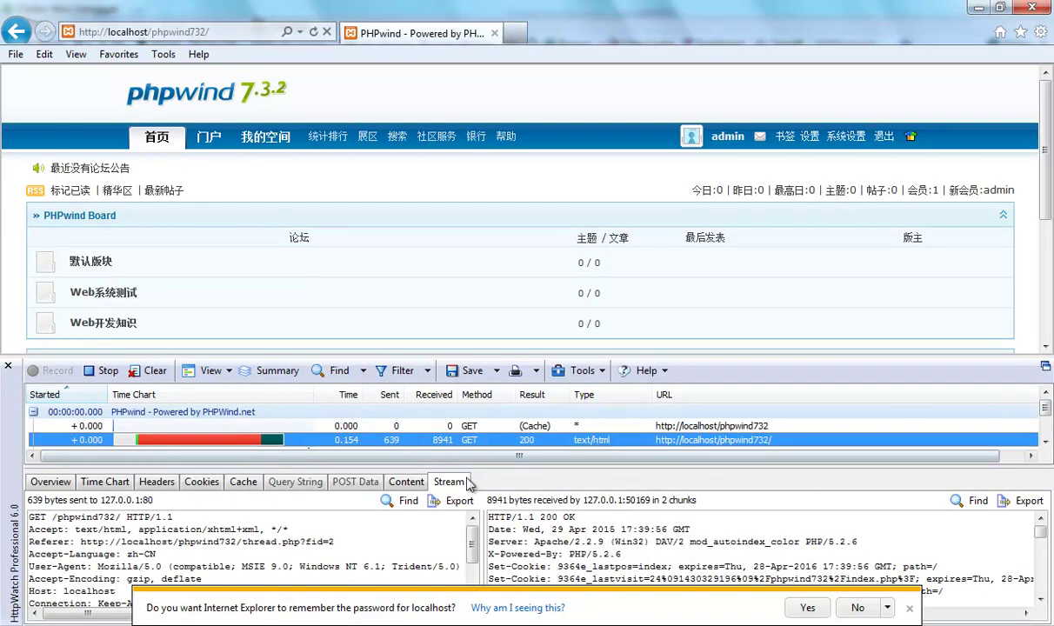
click(859, 608)
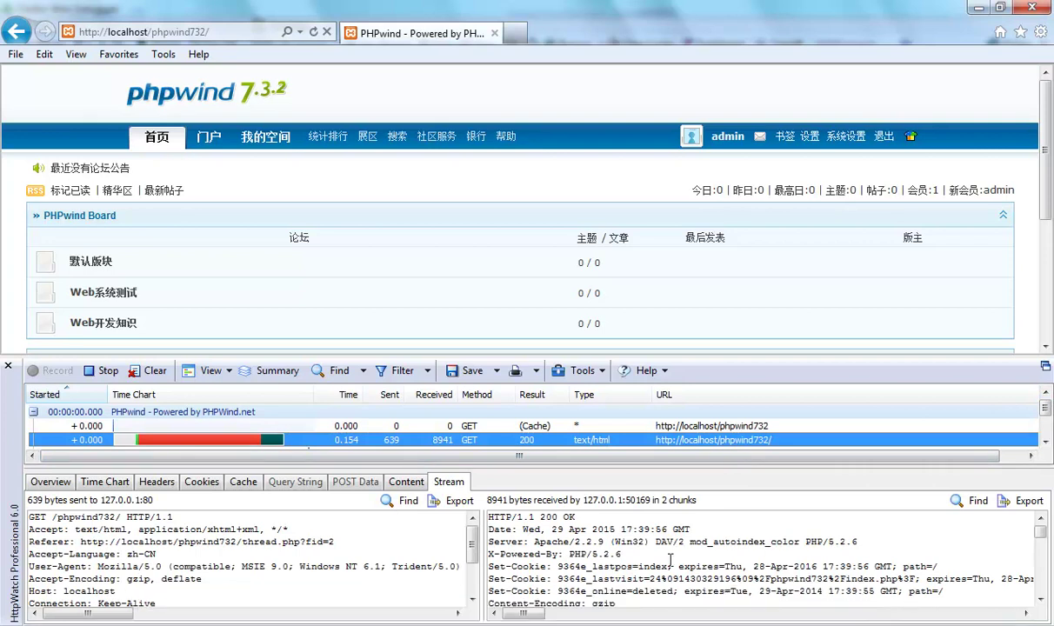
scroll(261, 566, down, 1)
drag(165, 619, 206, 617)
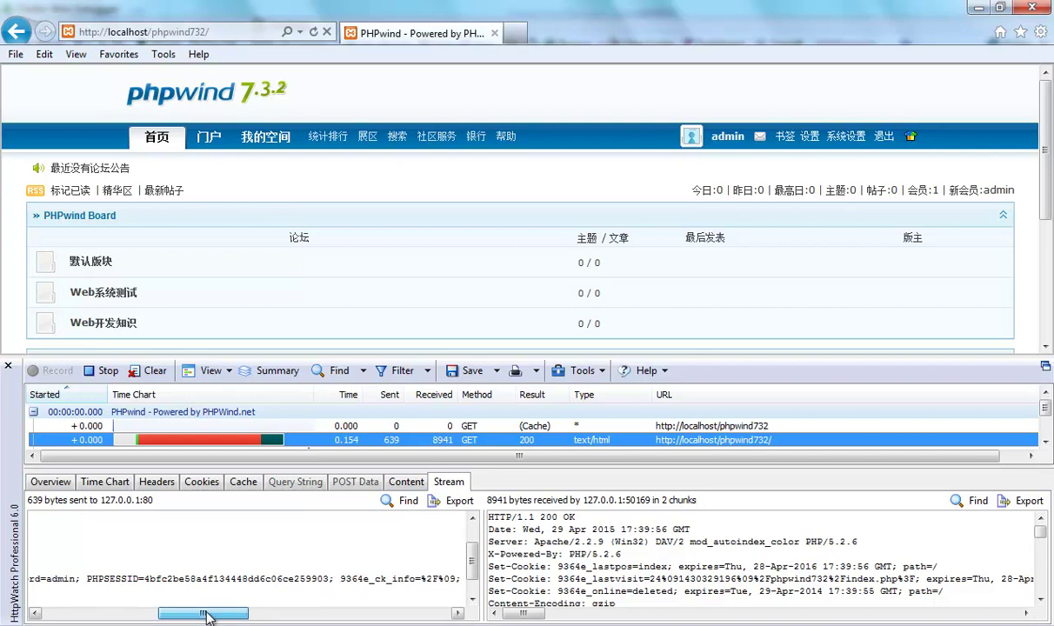
drag(207, 616, 289, 615)
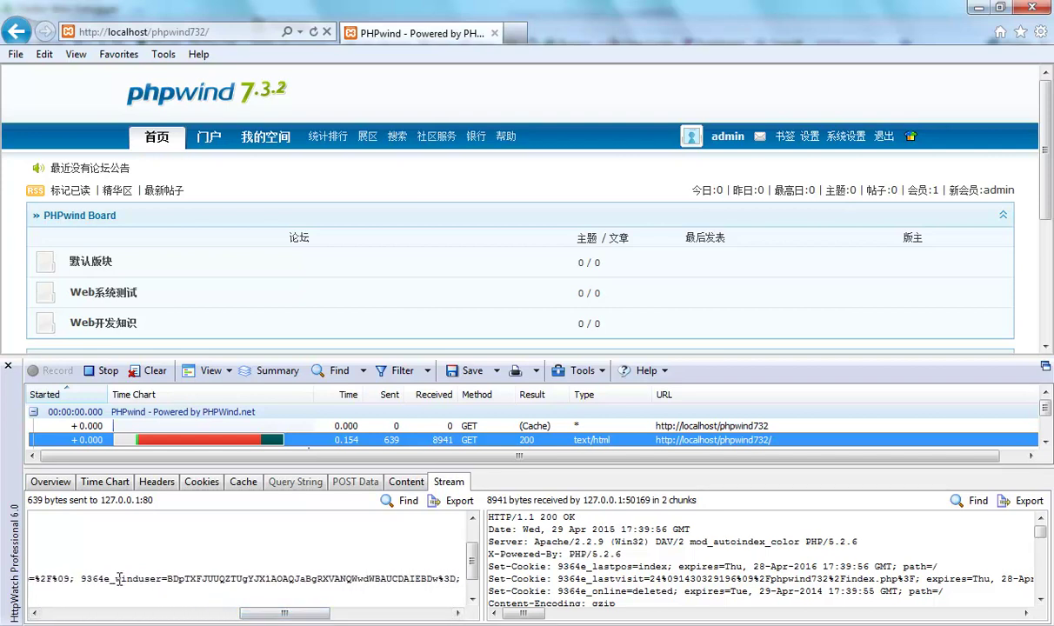
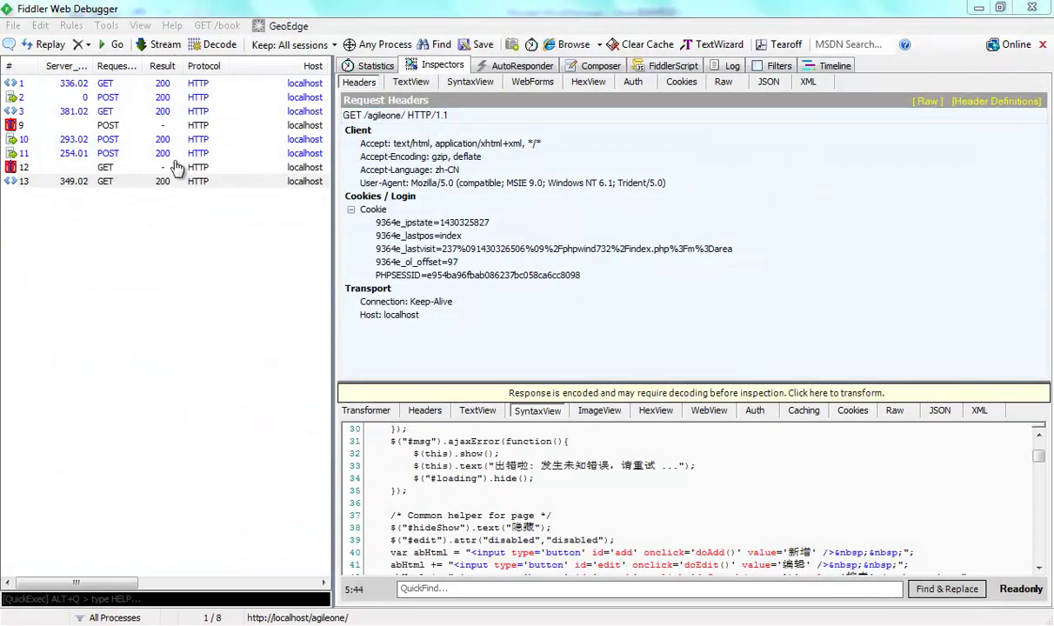
Bring the Fiddler Web Debugger window into focus over Internet Explorer.
click(149, 183)
click(161, 223)
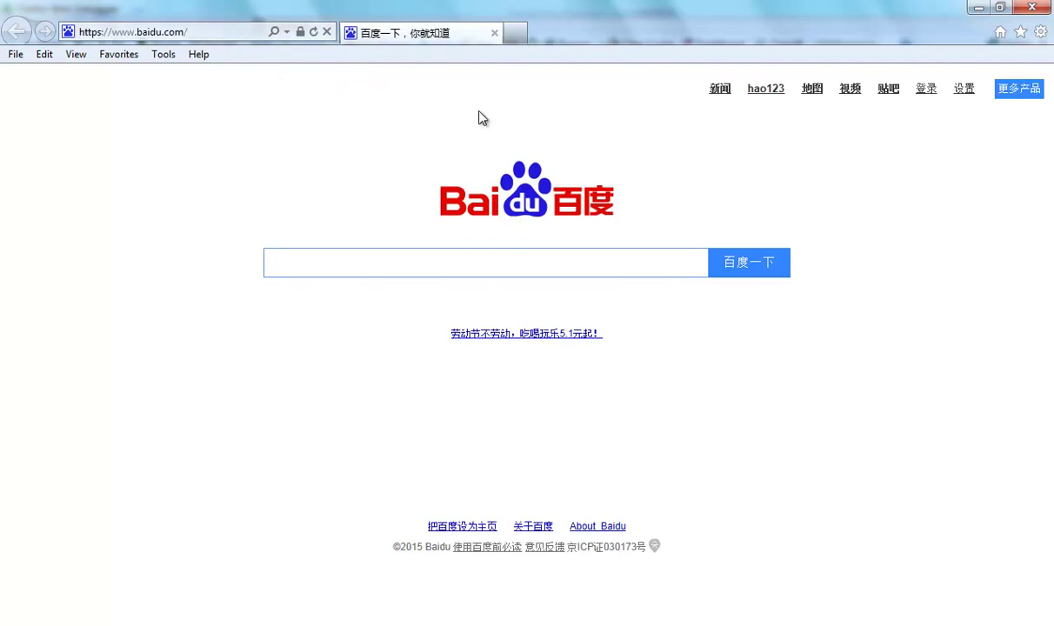
click(190, 34)
text(ph)
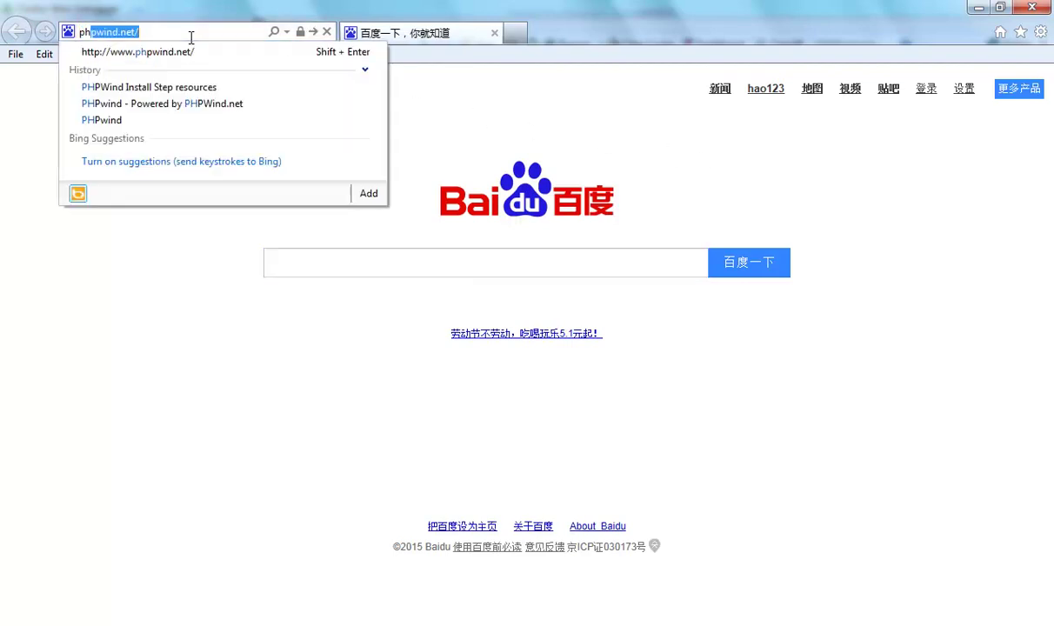
key(BackSpace)
key(BackSpace)
key(BackSpace)
text(l)
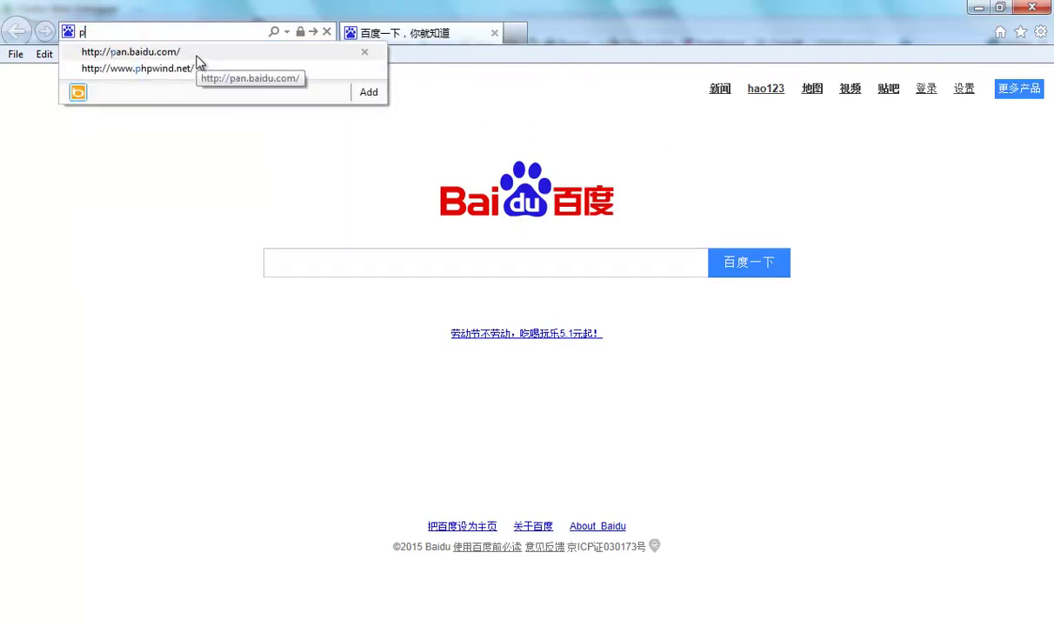
text(o)
key(Down)
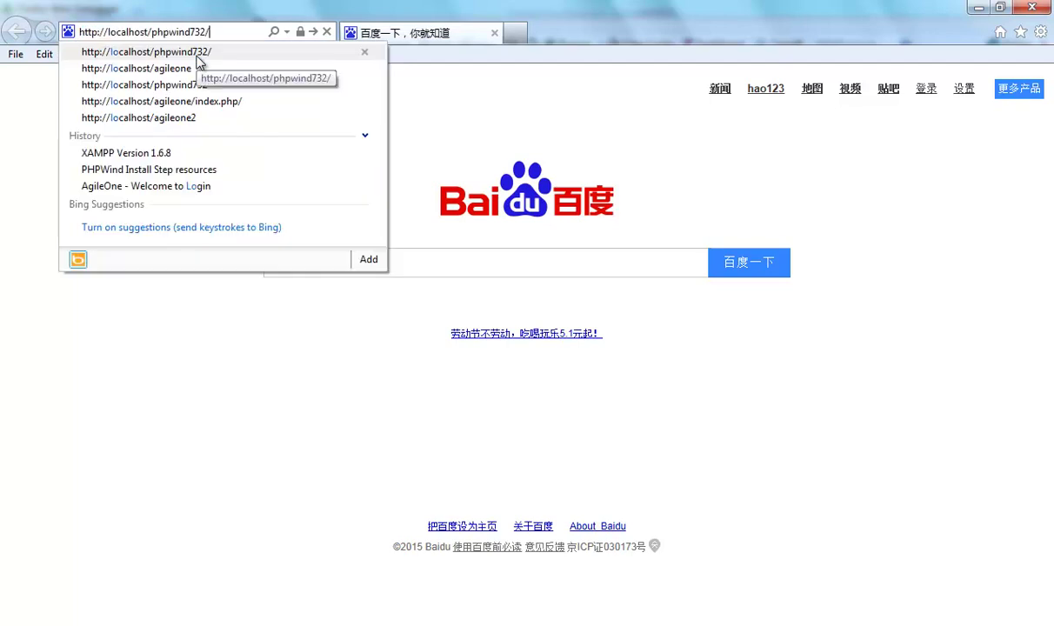
click(197, 56)
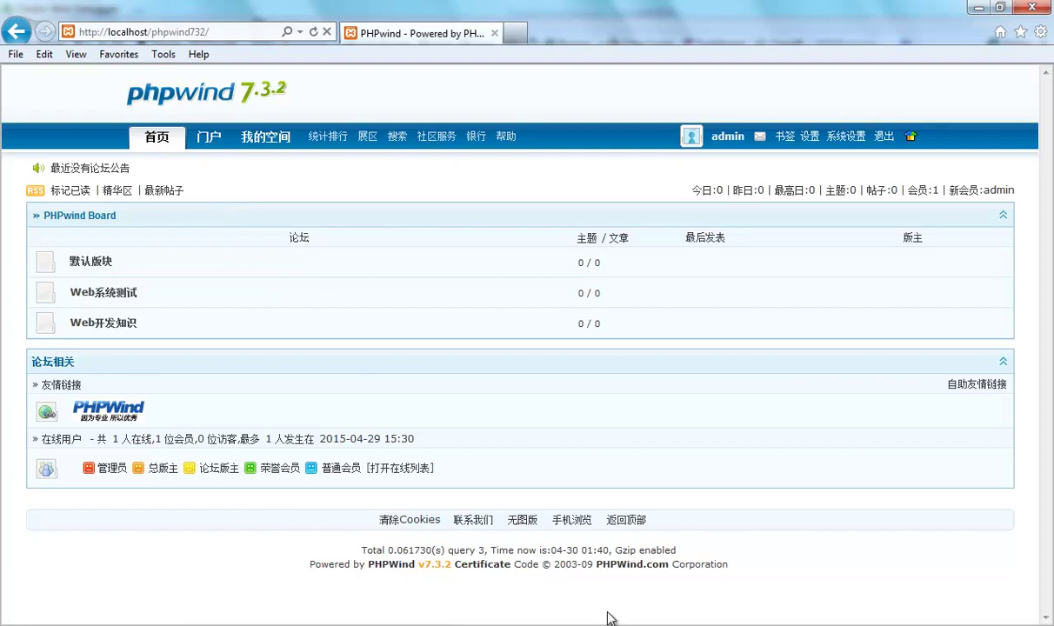
key(alt+Tab)
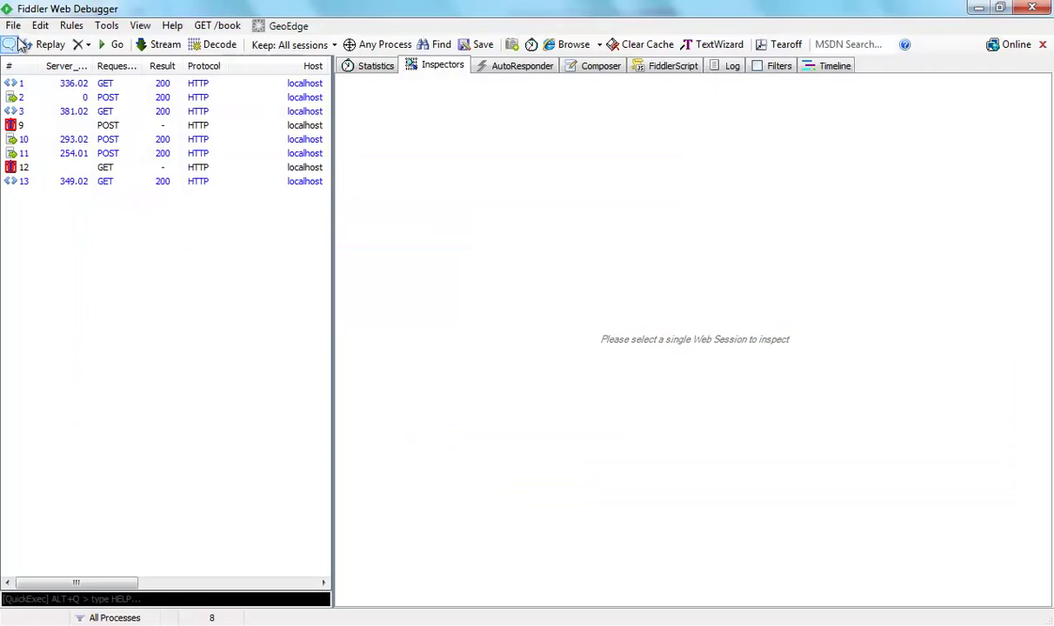
Turn on Capture Traffic from Fiddler's File menu.
click(13, 26)
click(26, 45)
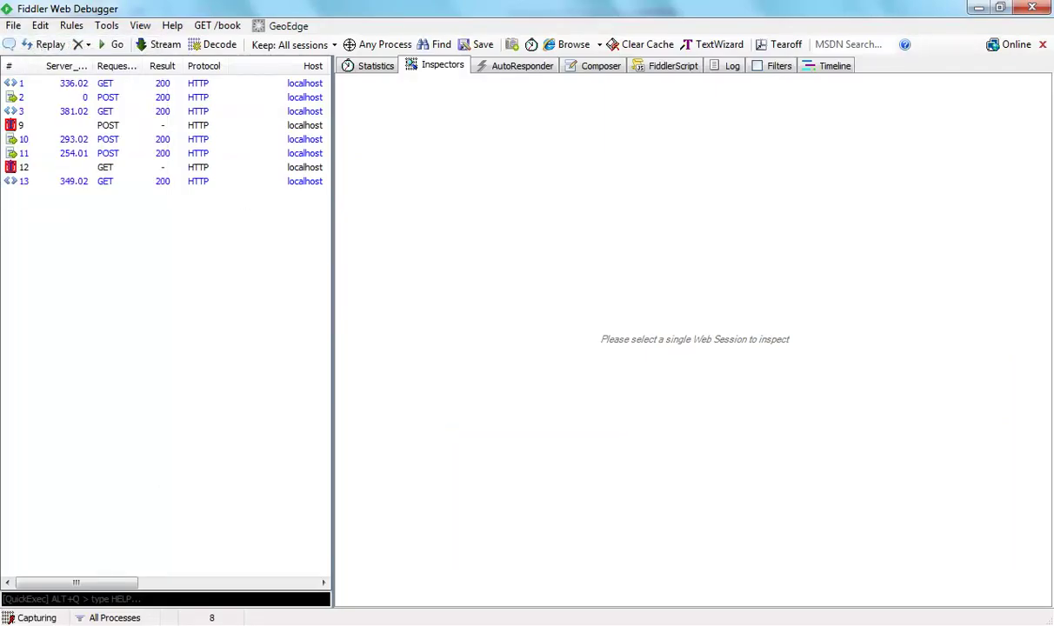
key(alt+Tab)
Reload the phpwind732 forum page in Internet Explorer so Fiddler logs session 14.
click(231, 32)
key(Return)
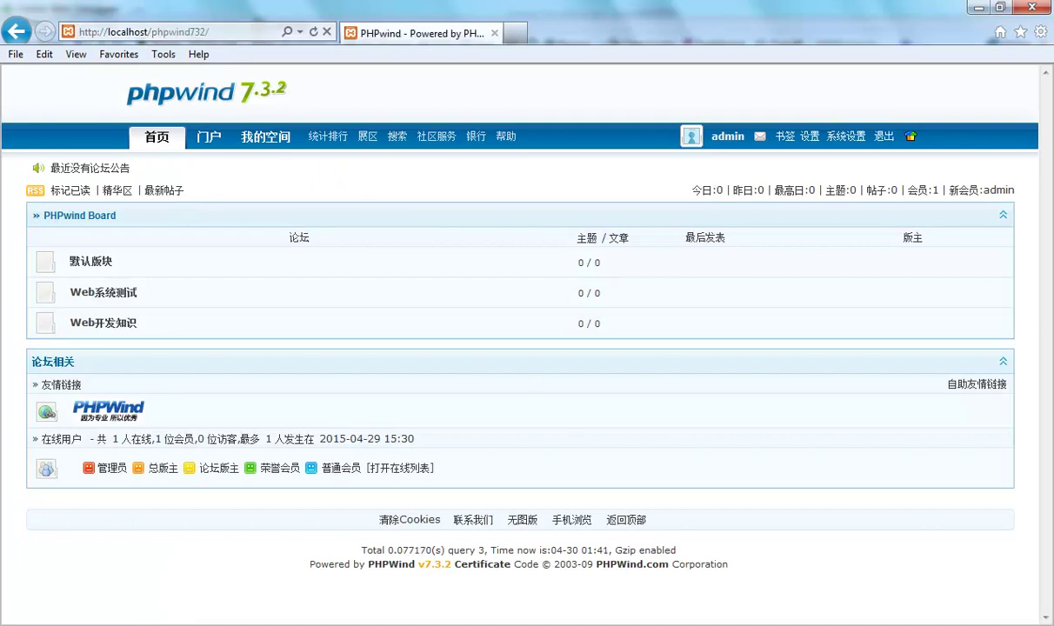
mouse_move(802, 624)
click(802, 557)
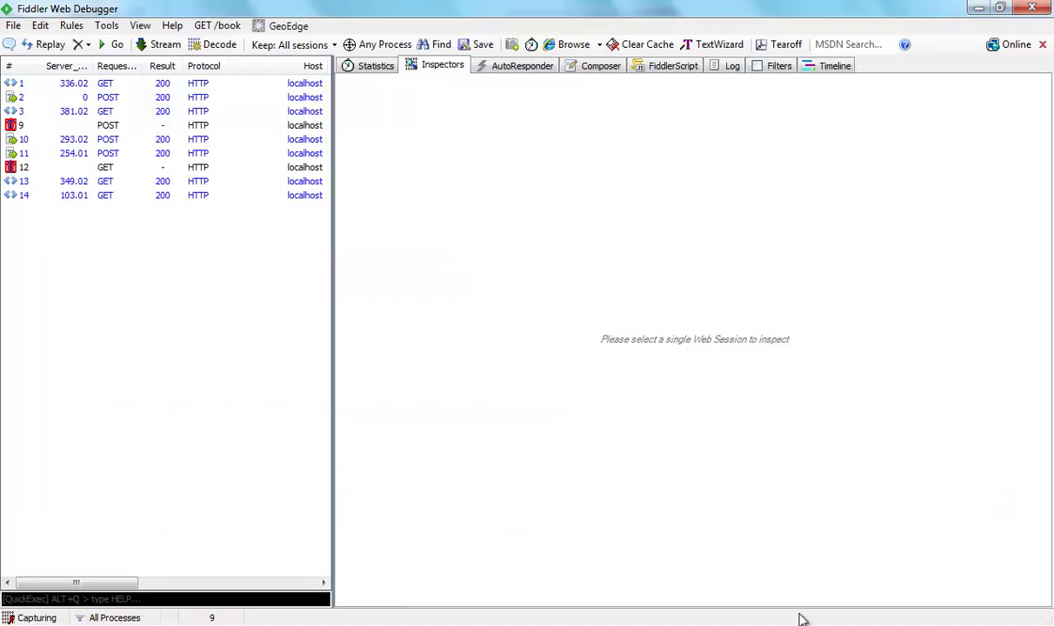
Select session 14 and read its encoded response body as plain text in TextView.
click(148, 197)
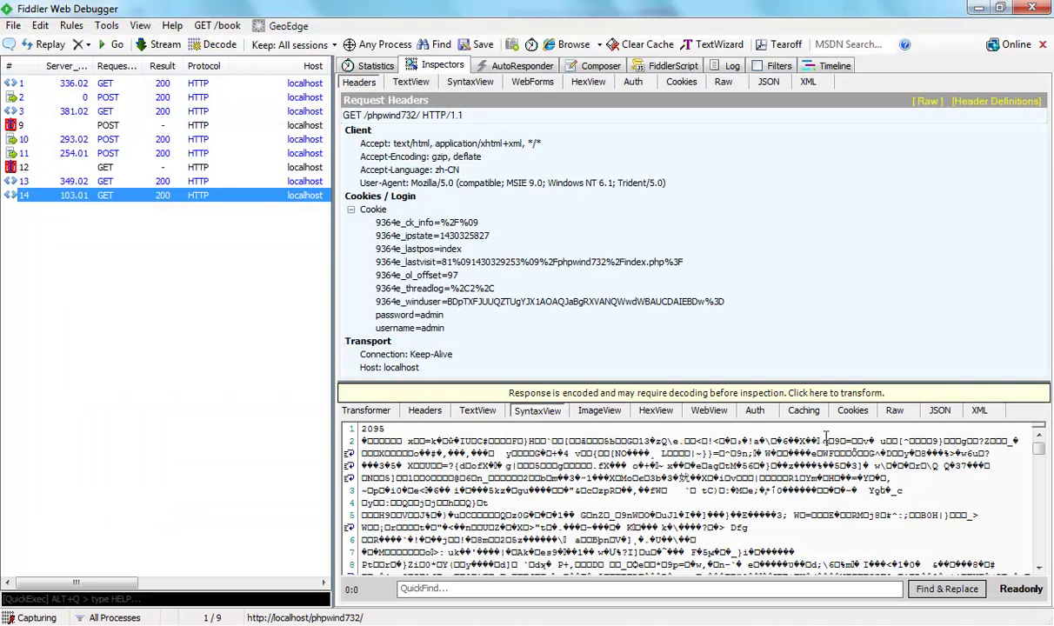
click(455, 443)
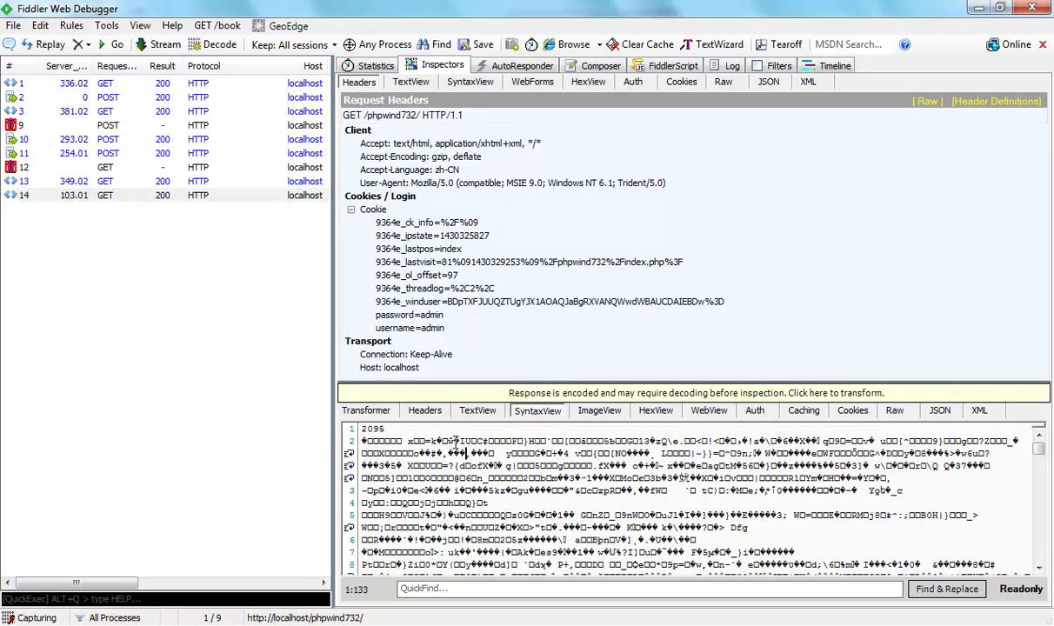
click(478, 411)
click(518, 439)
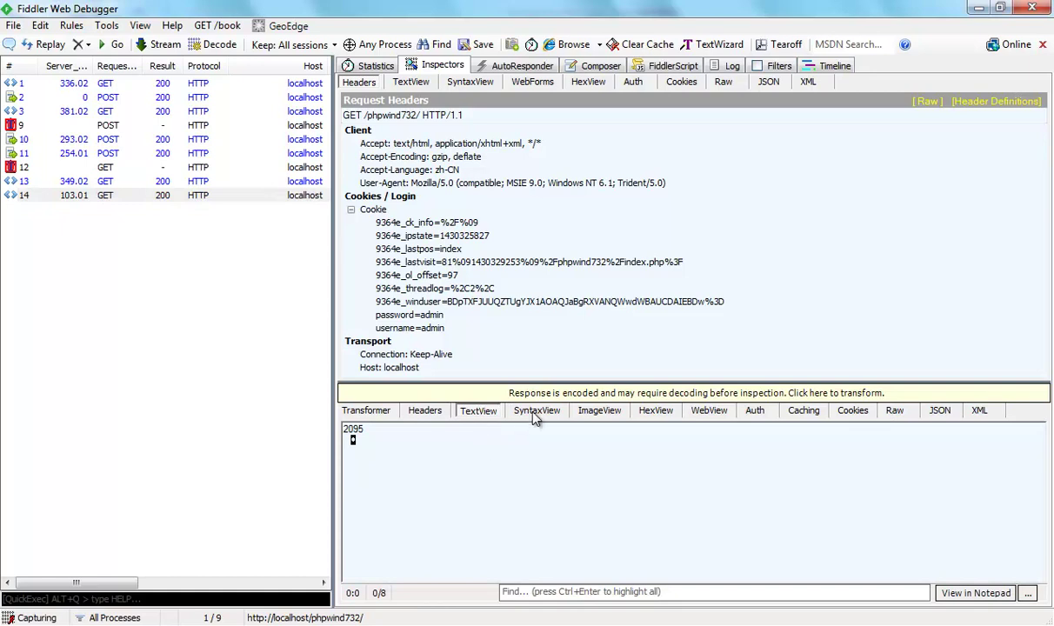
Check session 14's 9364e_winduser and password cookies and its 8,354-byte GZIP body, then switch to the forum.
click(217, 196)
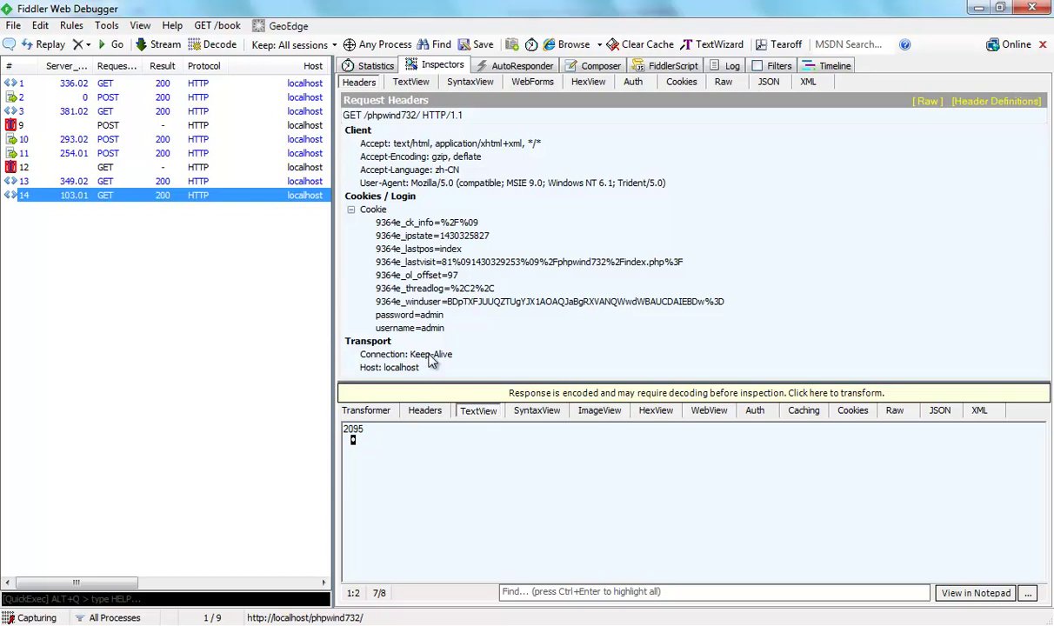
click(426, 315)
click(431, 301)
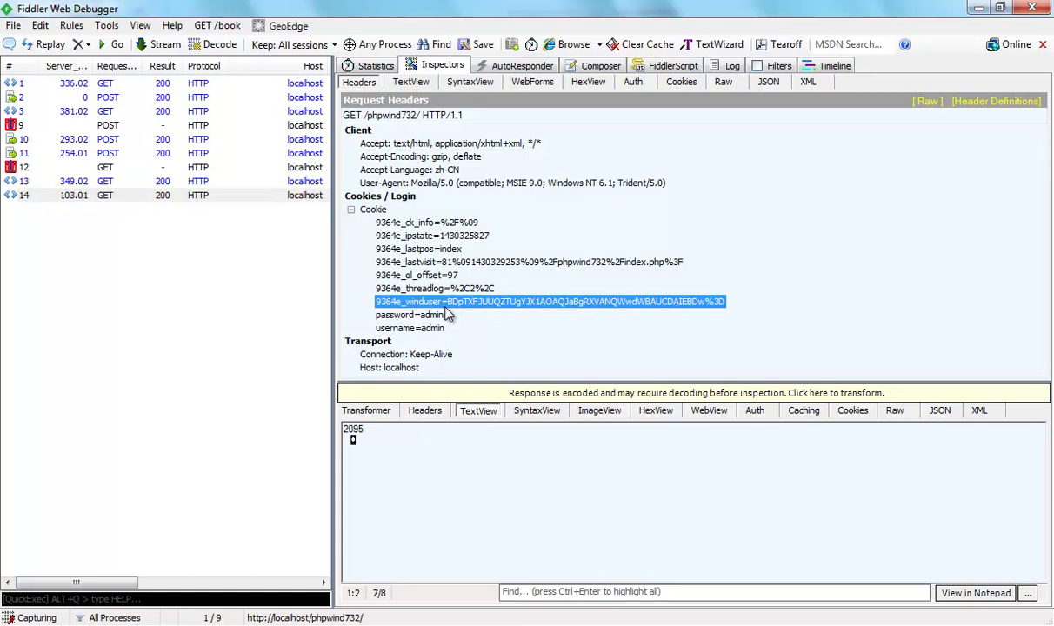
click(366, 411)
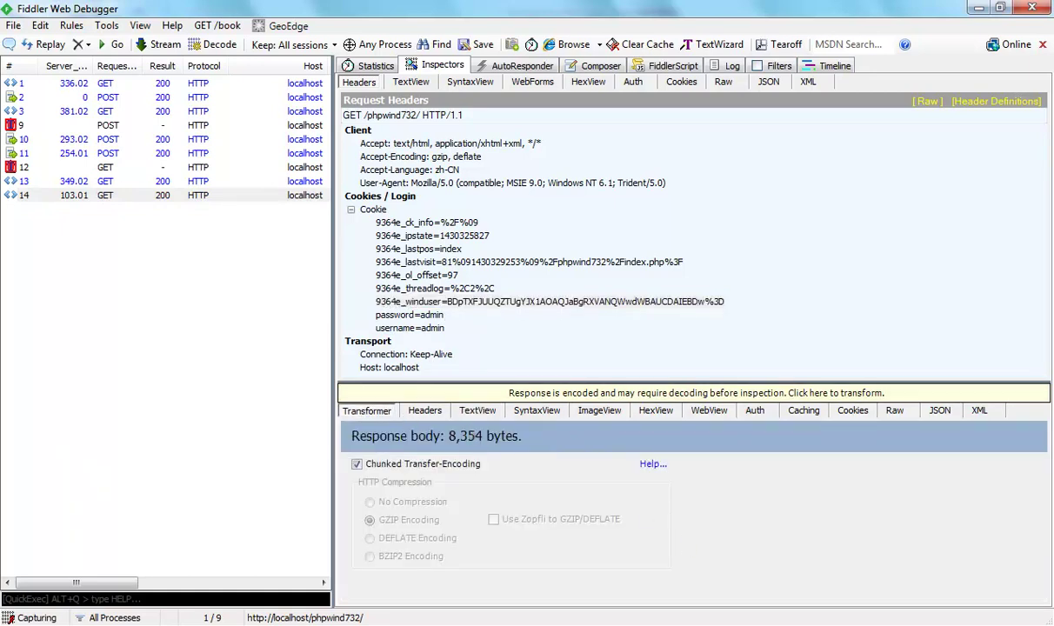
key(alt+Tab)
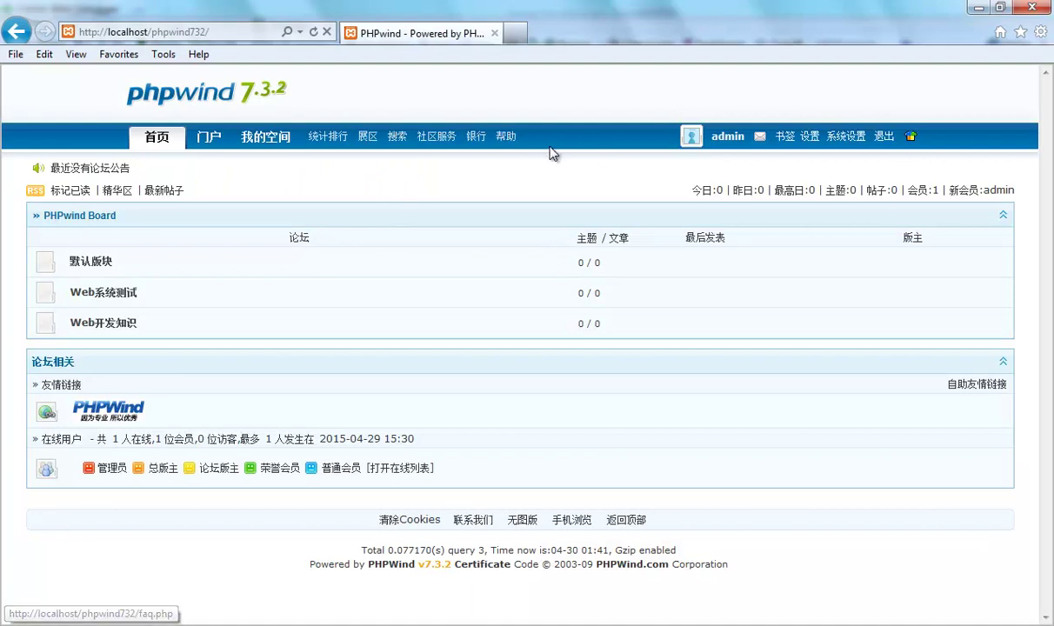
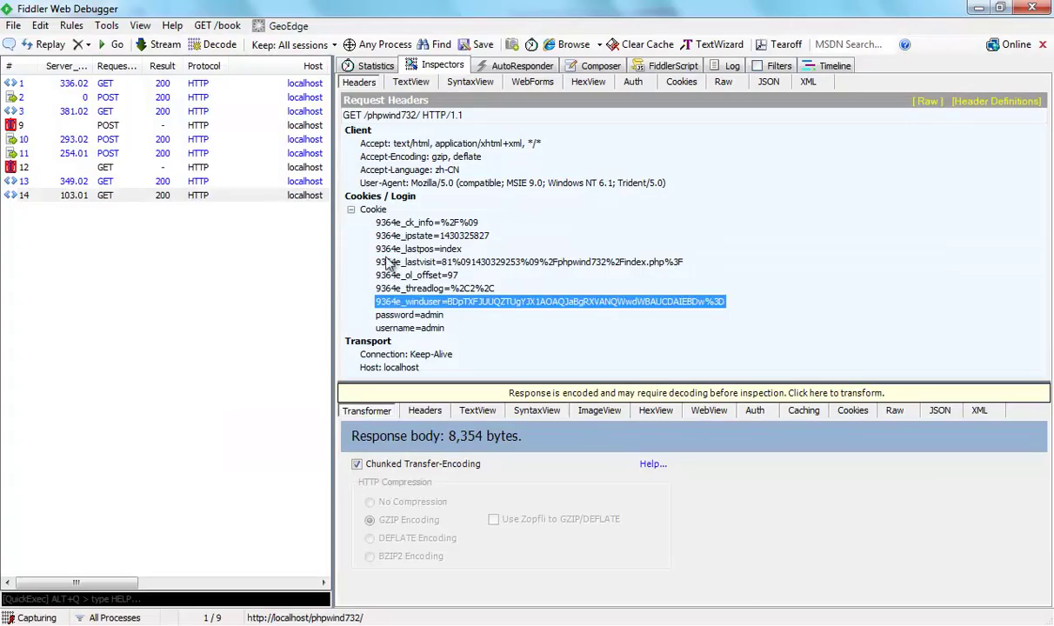
Clone session 14's GET to /phpwind732/, with its full login Cookie line, into the Composer's Raw view.
click(148, 197)
right_click(151, 202)
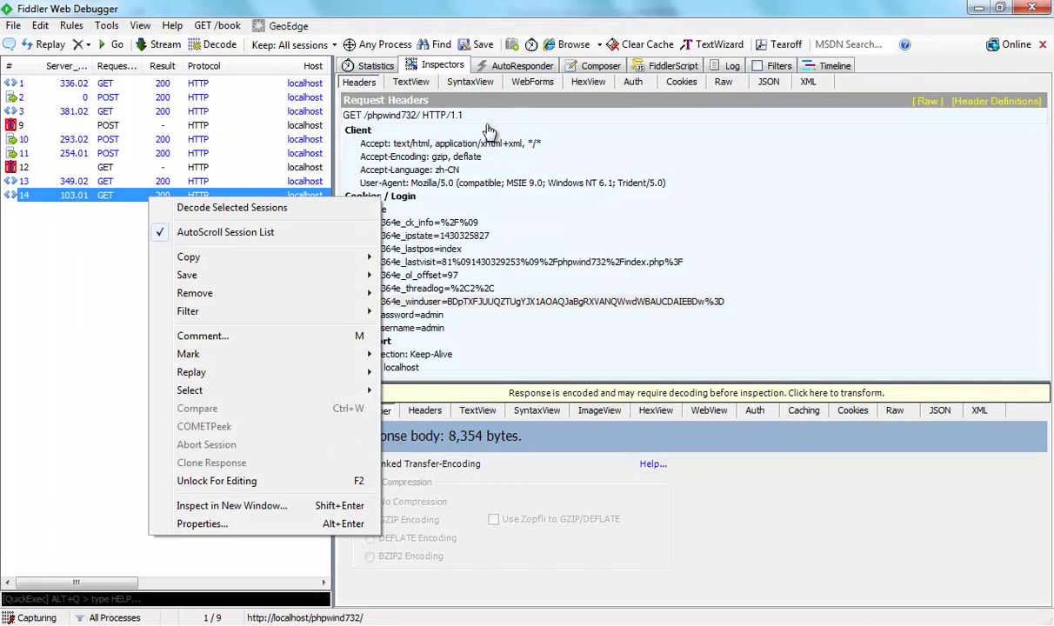
click(564, 68)
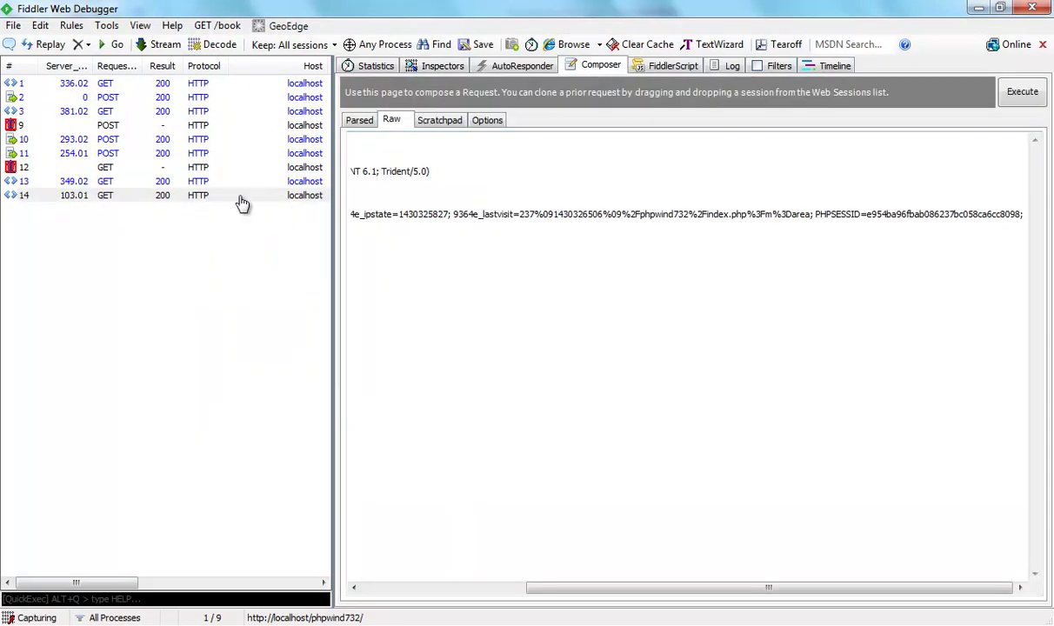
drag(225, 197, 466, 306)
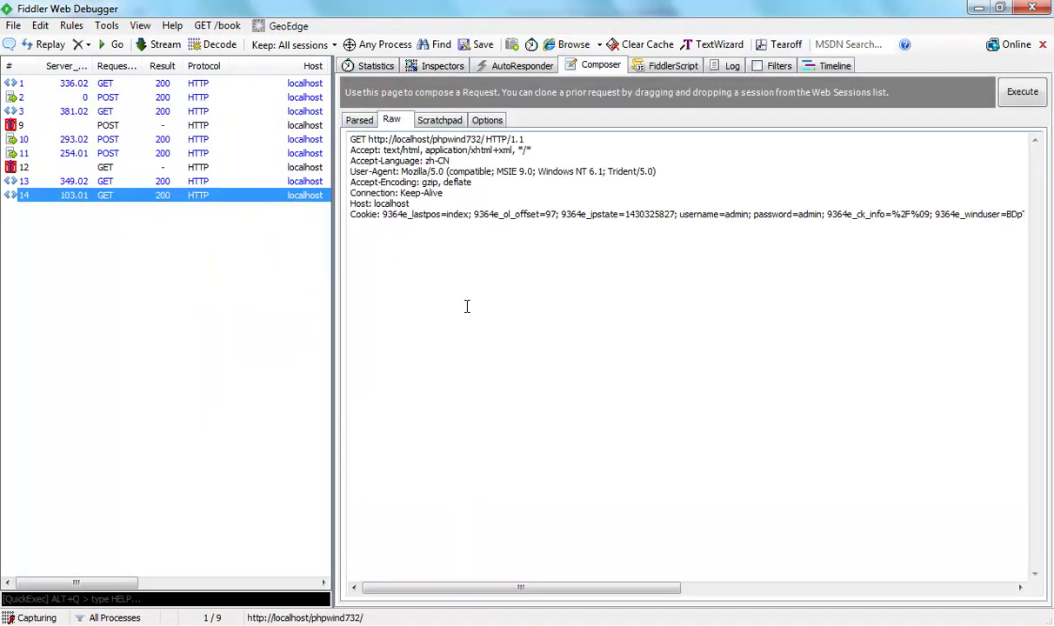
drag(523, 588, 789, 589)
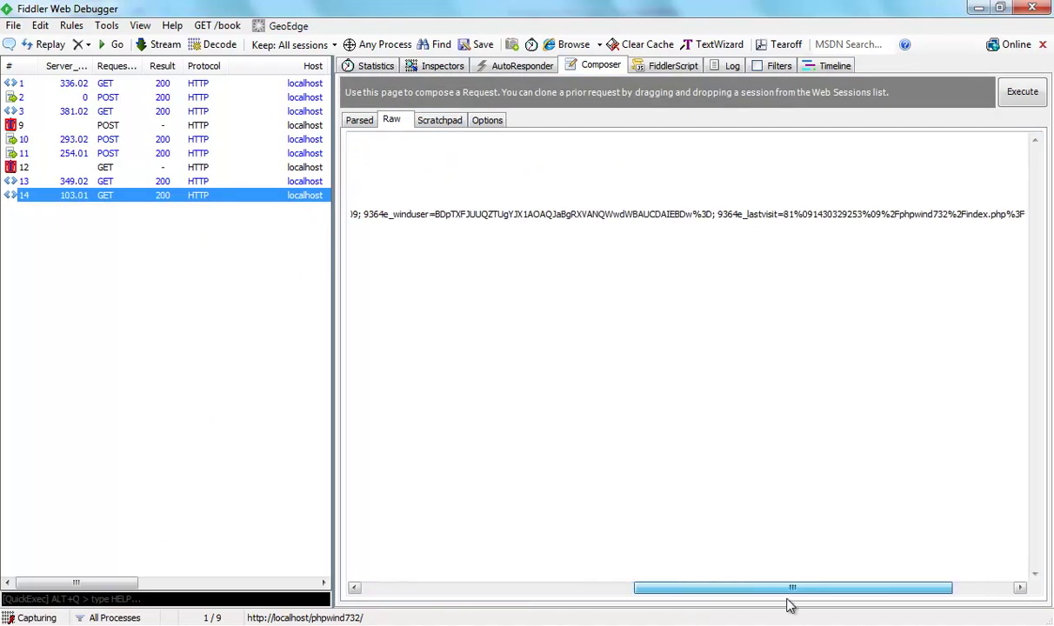
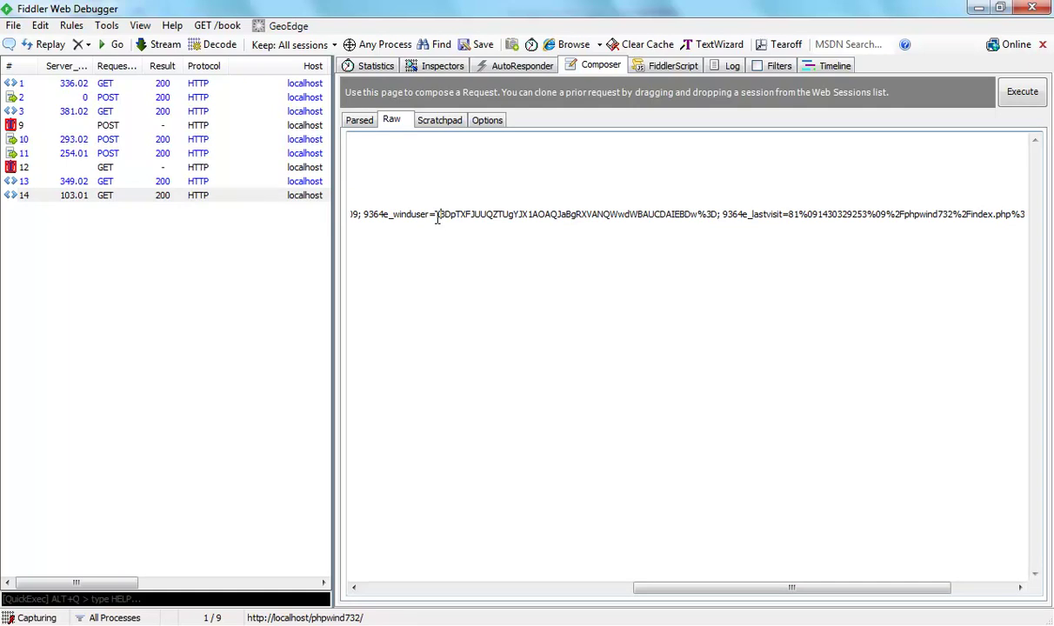
Execute the raw GET request with the edited winduser cookie from the Composer, creating session 15.
click(1020, 90)
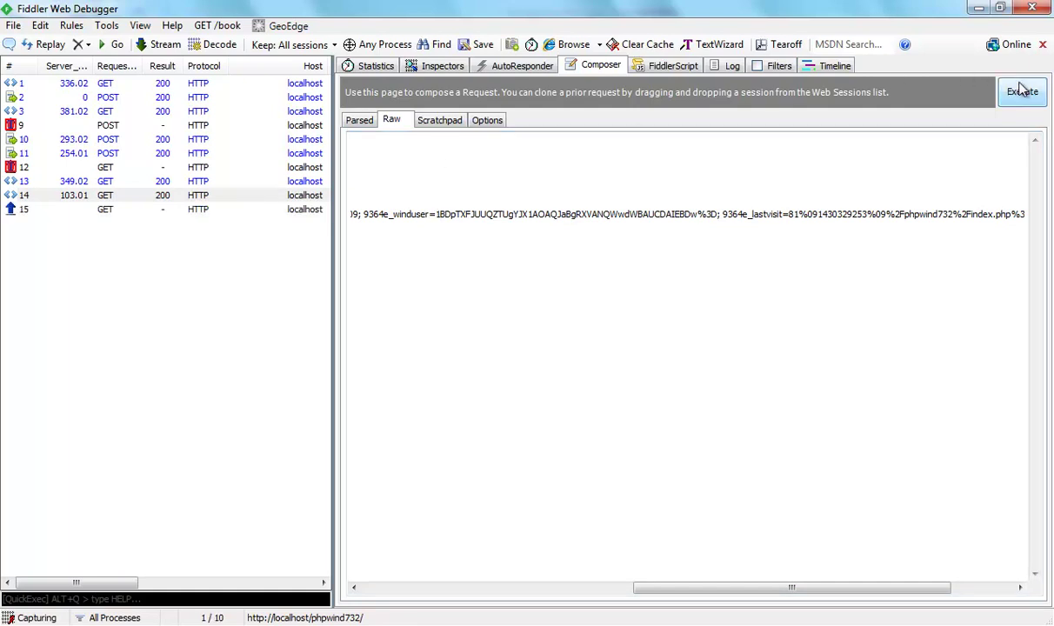
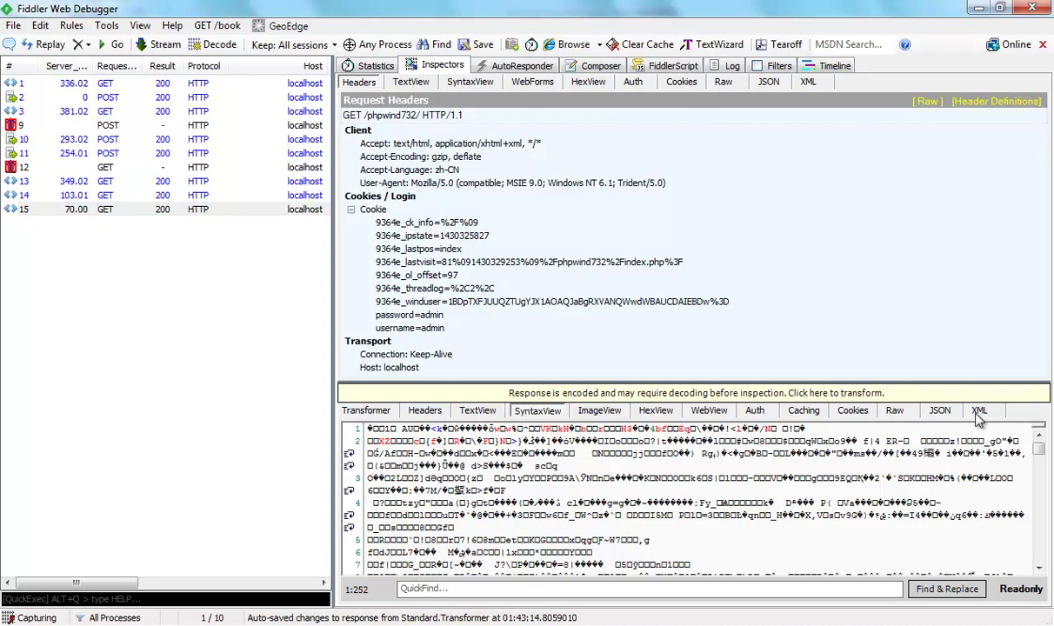
Switch the homepage response from GZIP to No Compression, expanding the body to 24,541 bytes.
click(359, 414)
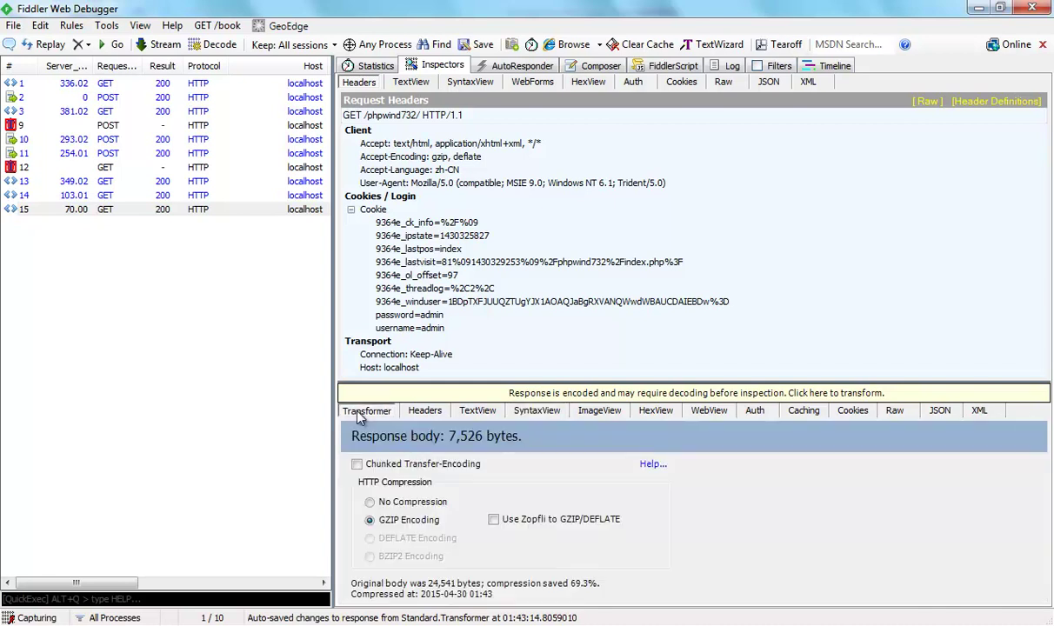
click(388, 509)
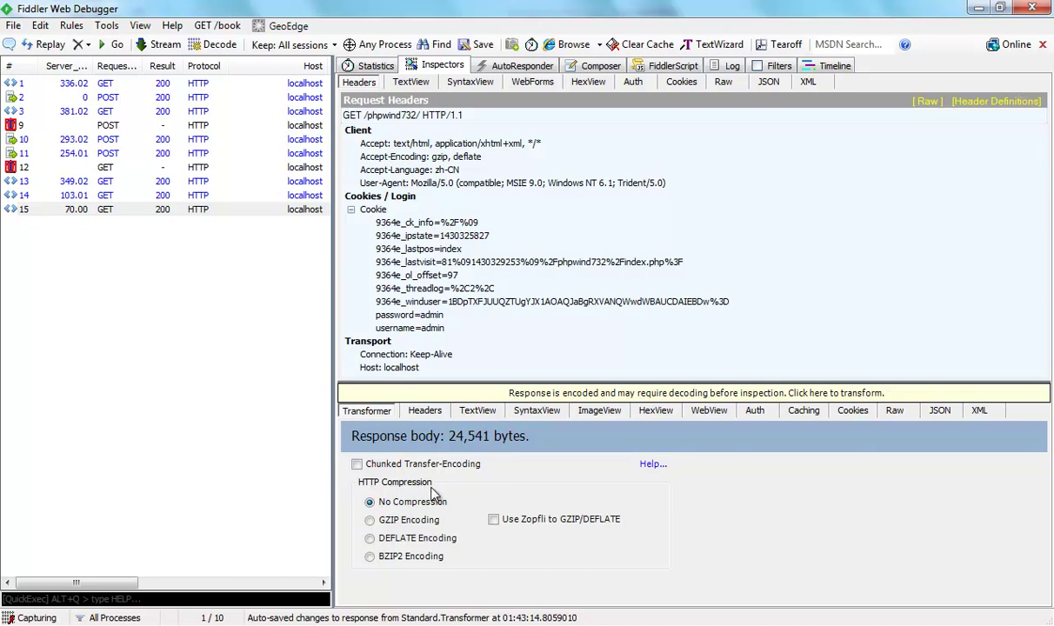
Show the decoded response as syntax-coloured HTML in SyntaxView and focus the QuickFind box.
click(477, 412)
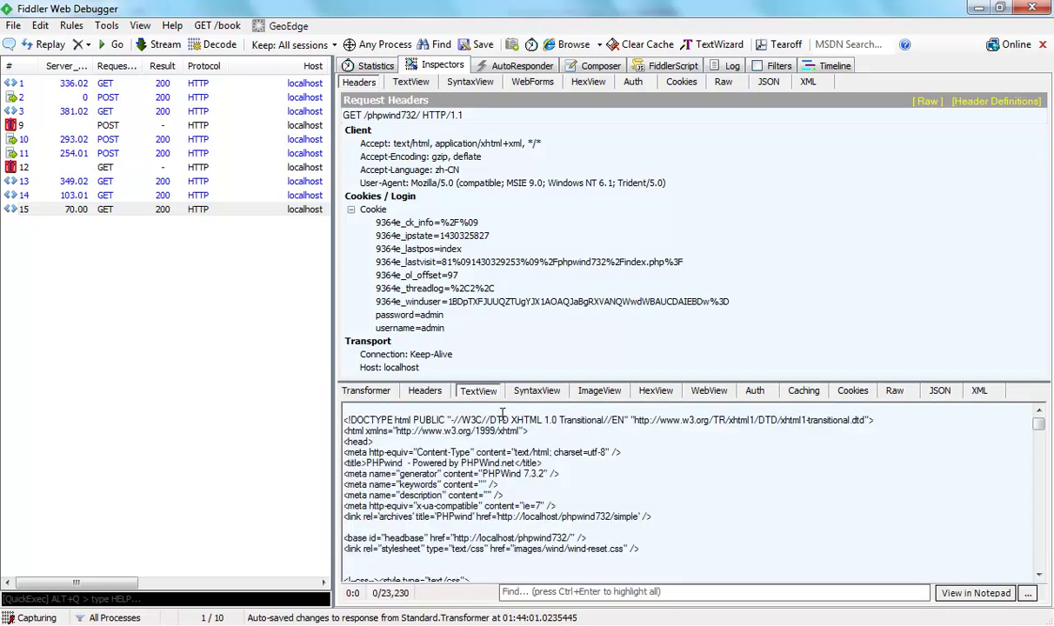
click(538, 391)
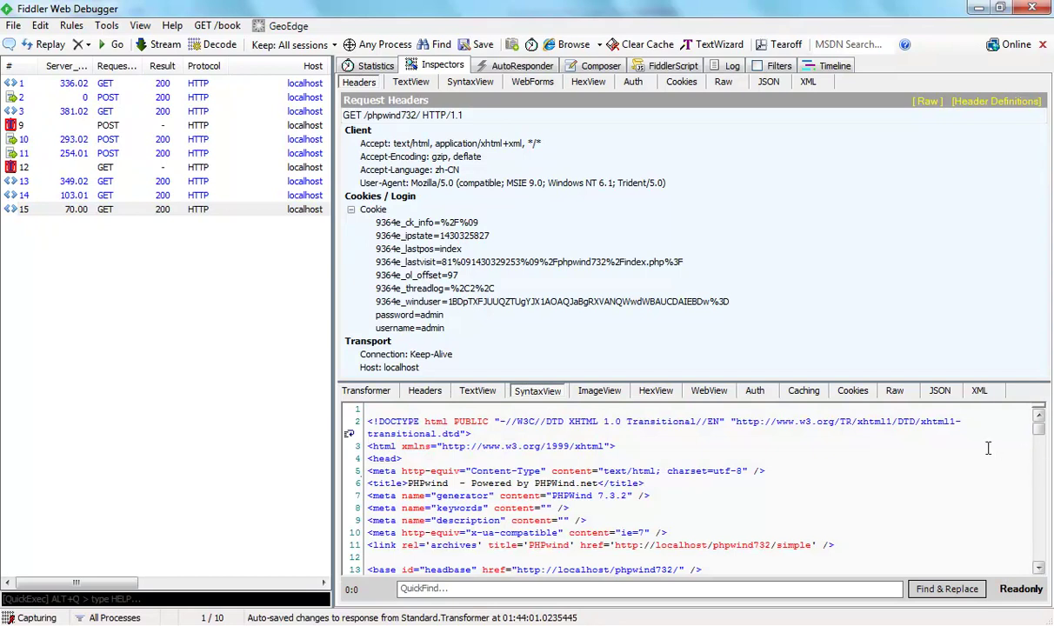
drag(1040, 424, 1031, 376)
click(687, 480)
click(466, 590)
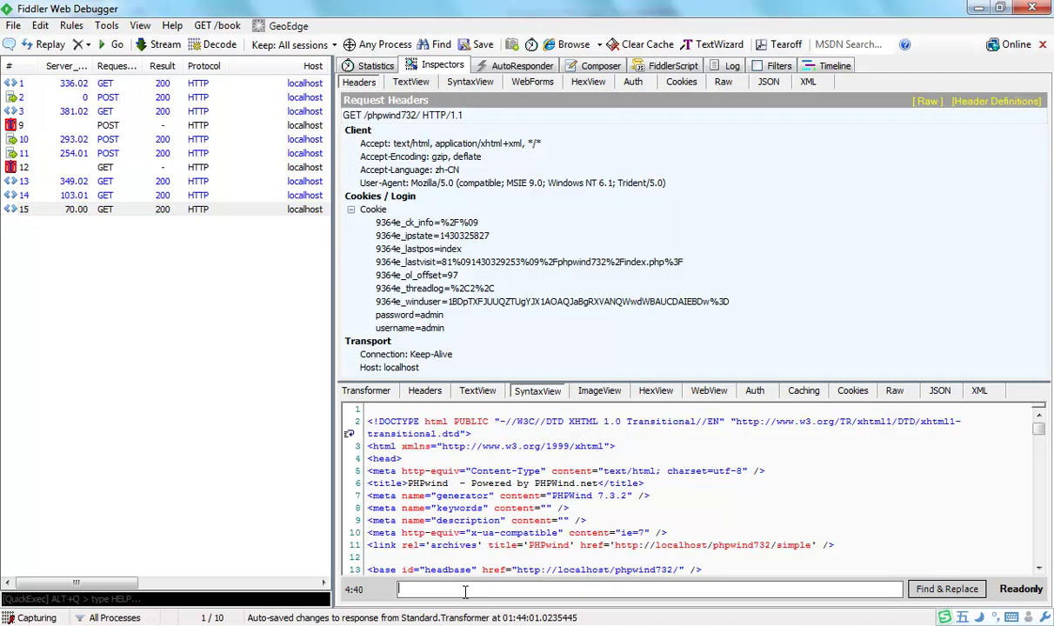
Find 注册 near line 288 of the response source, checking it against the homepage in Internet Explorer.
text(注册)
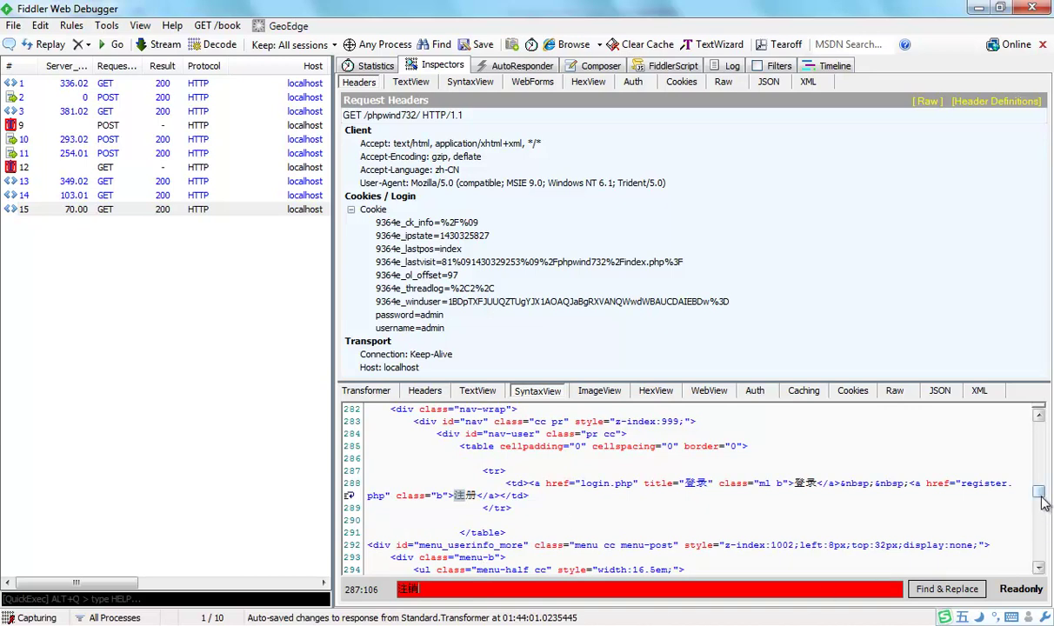
scroll(1041, 502, down, 3)
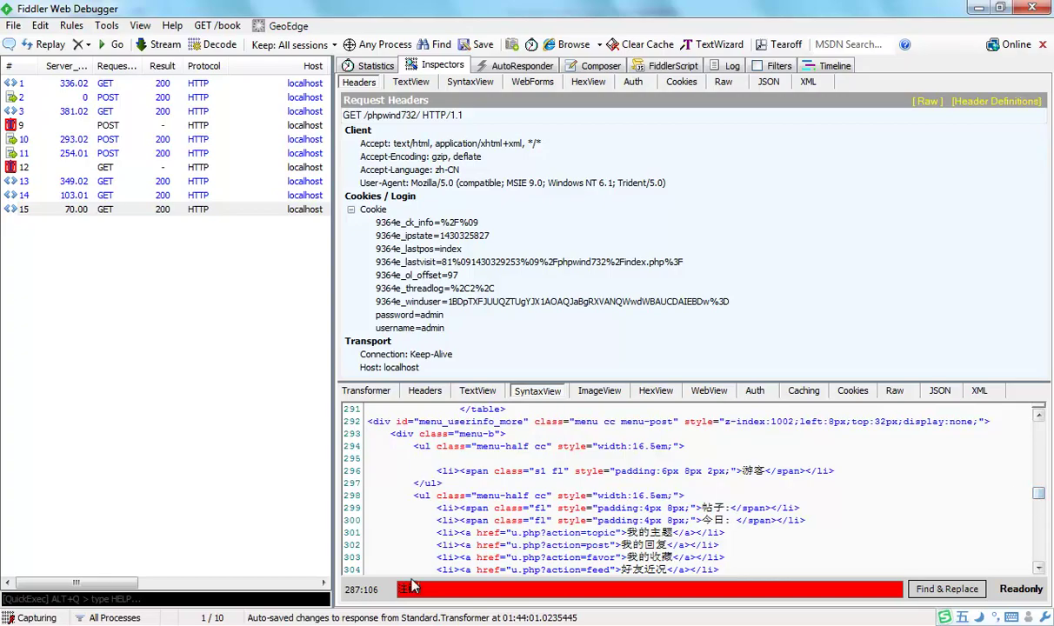
key(alt+Tab)
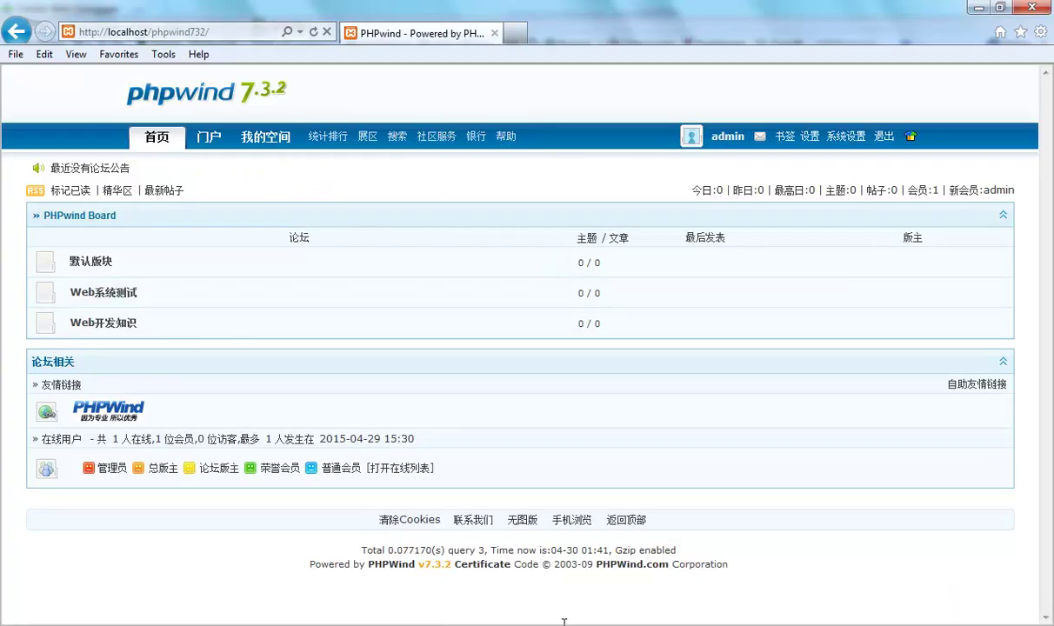
mouse_move(909, 138)
key(alt+Tab)
click(470, 589)
text(v退出)
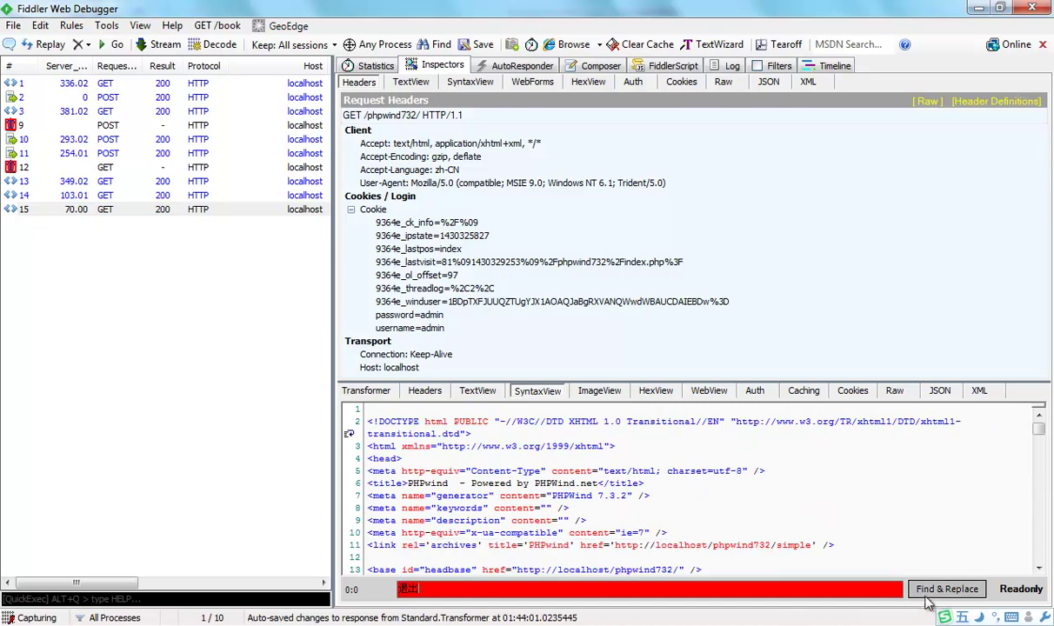
click(947, 589)
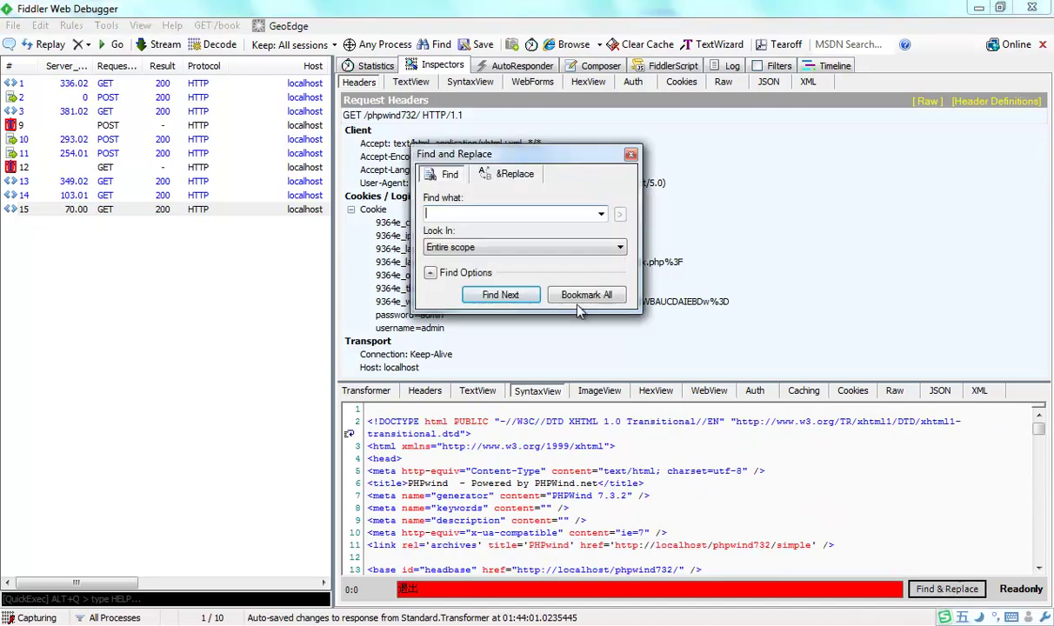
click(501, 295)
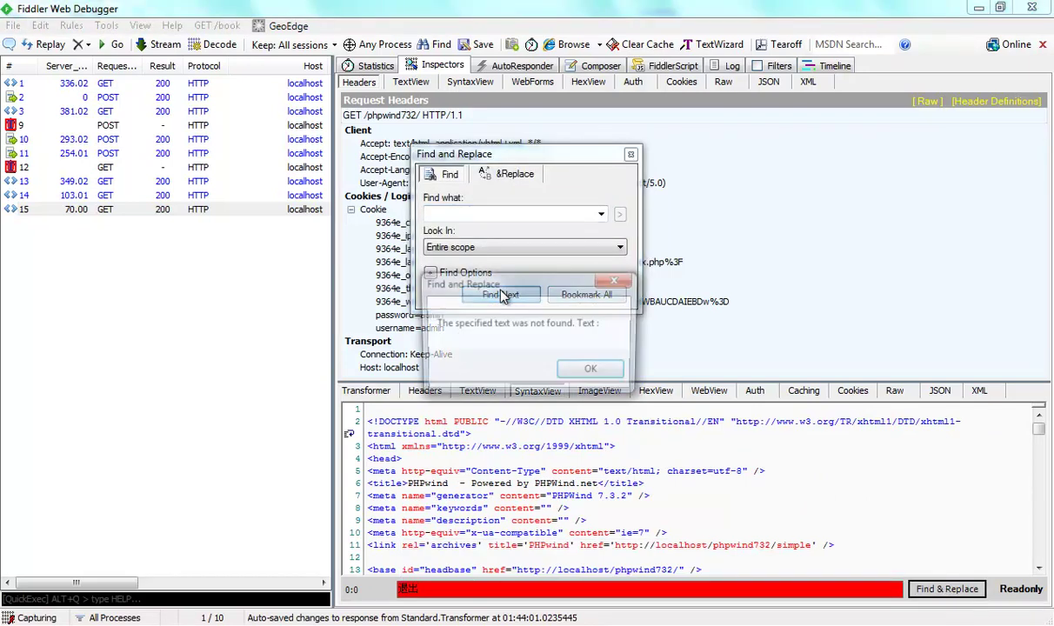
click(588, 370)
text(退出)
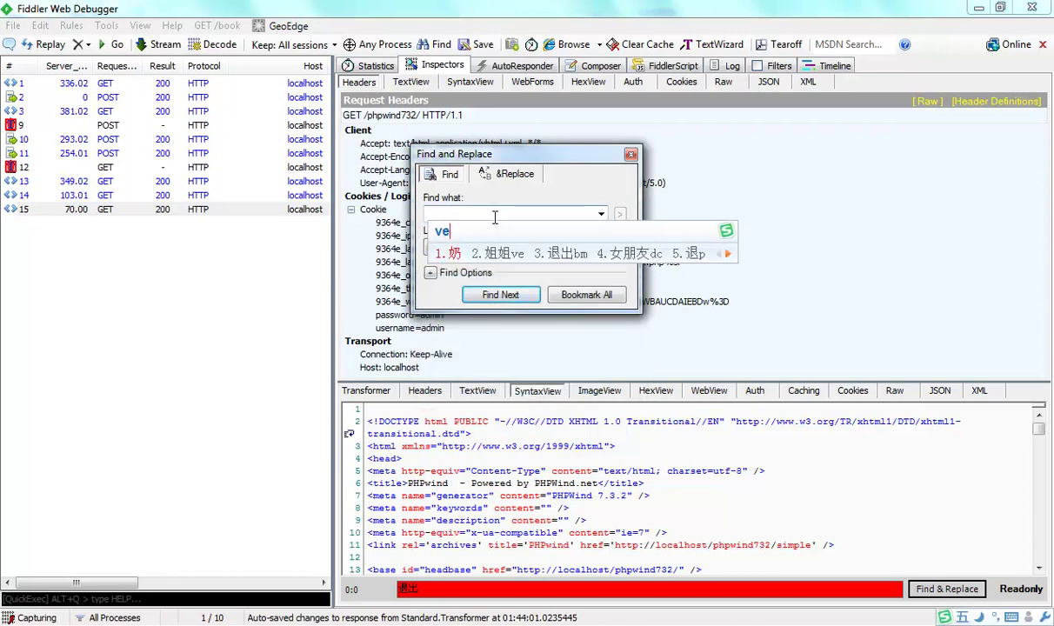
click(514, 296)
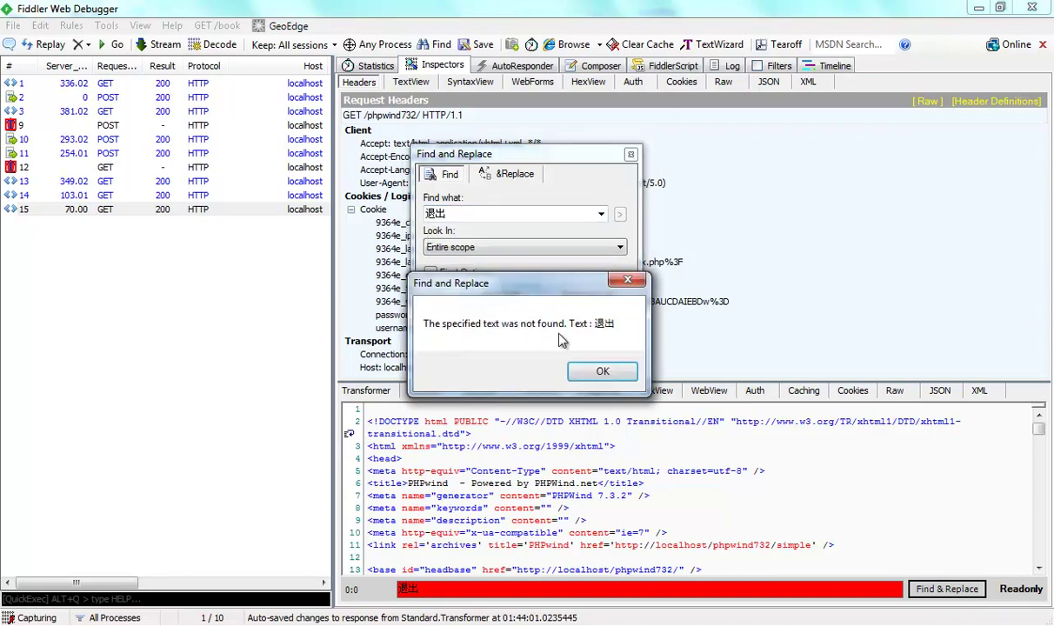
click(588, 371)
click(631, 155)
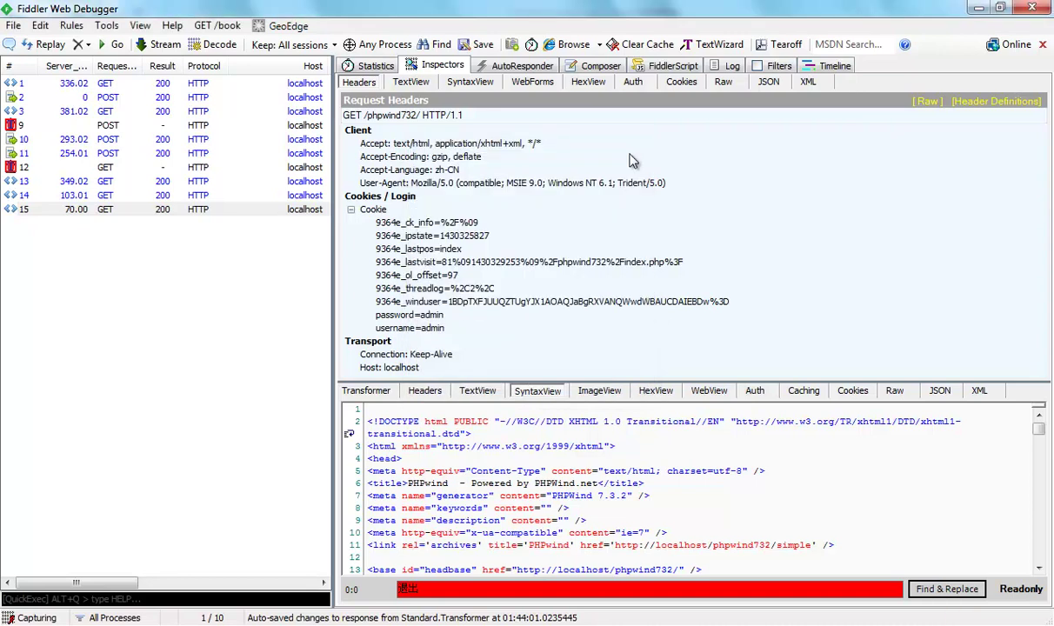
key(alt+Tab)
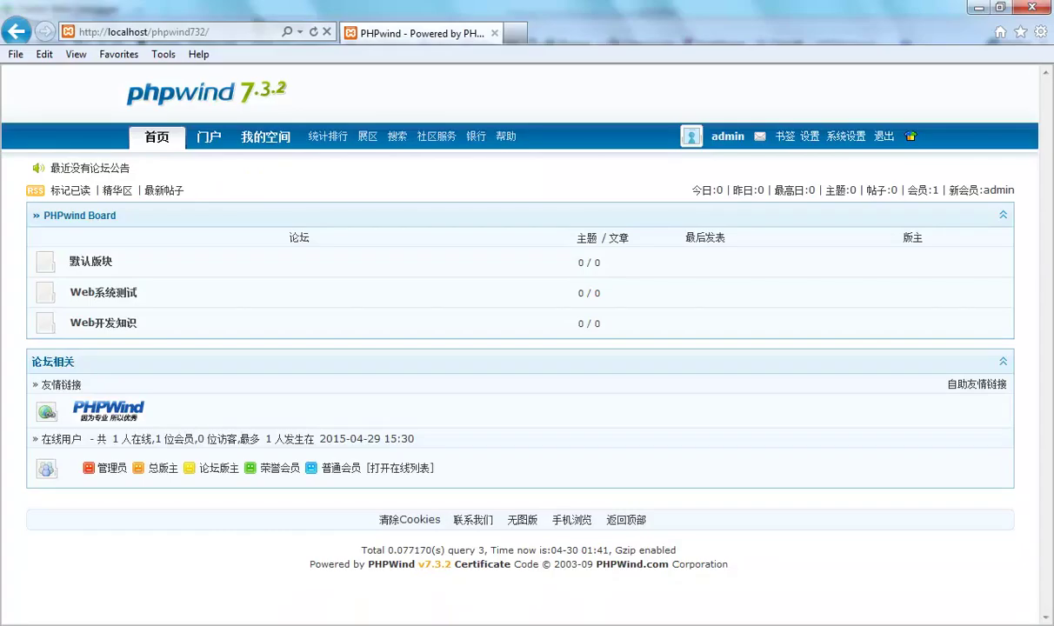
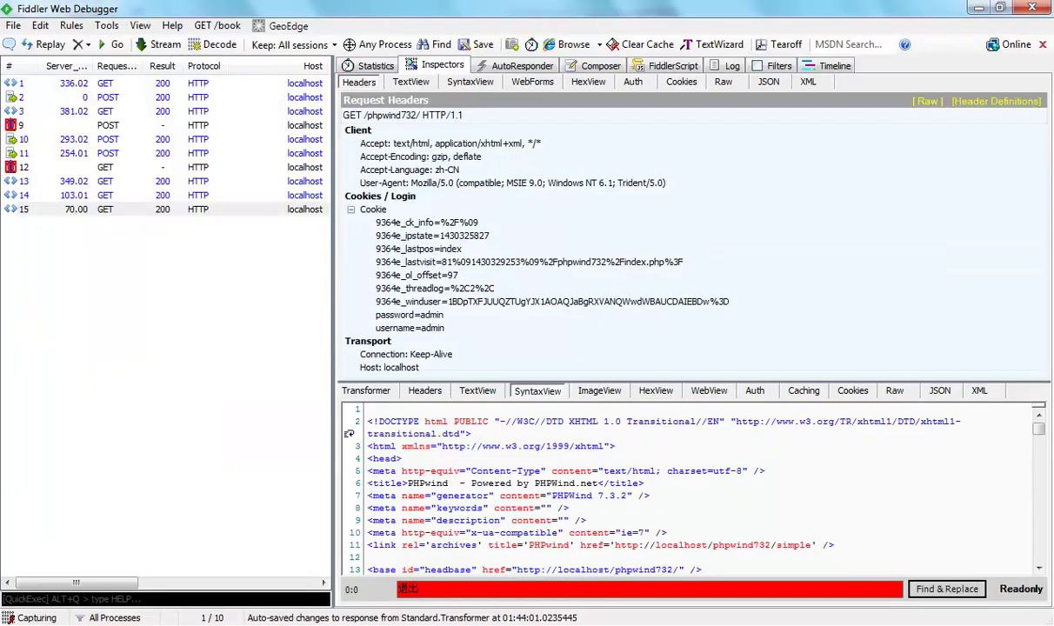
Decode session 14's response by removing chunked encoding and GZIP, then view it in SyntaxView.
click(150, 197)
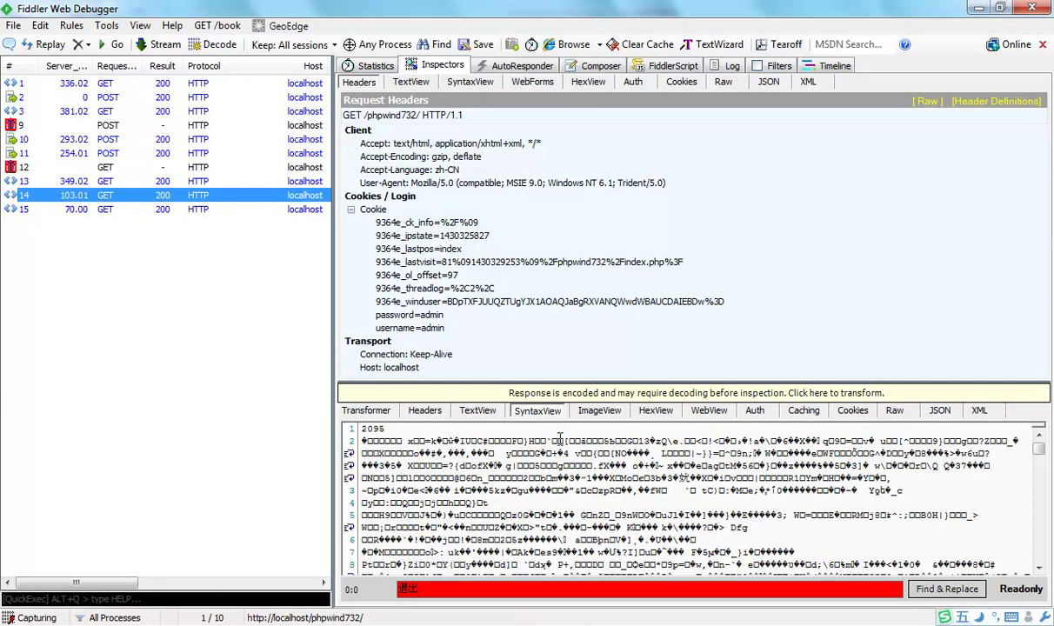
click(374, 413)
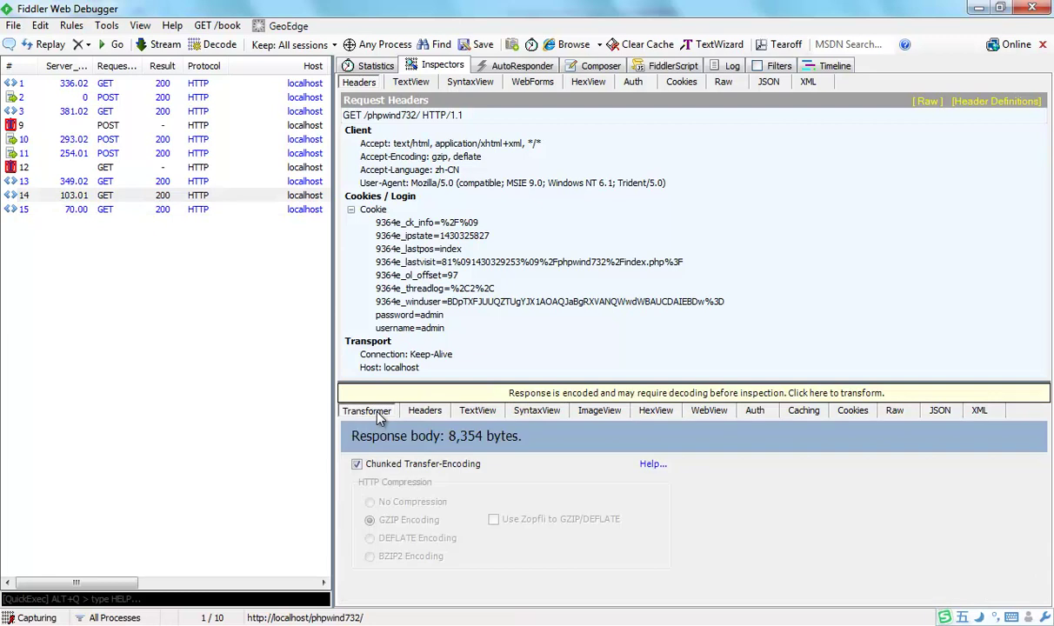
click(357, 464)
click(374, 502)
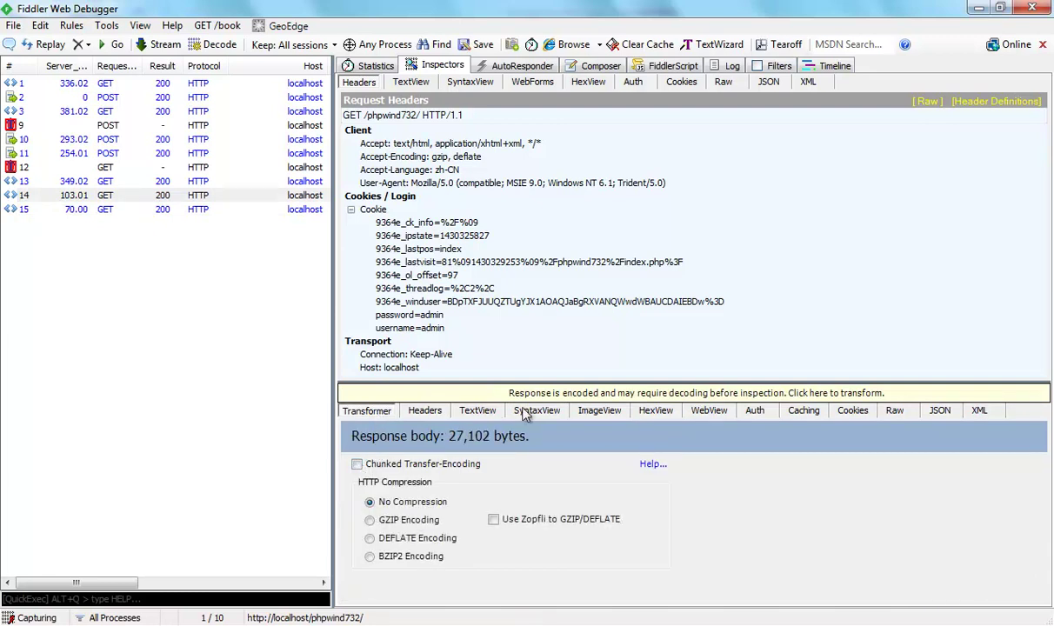
click(526, 411)
Search the response source for '退出' to find the login.php?action=quit logout link on line 314.
click(609, 588)
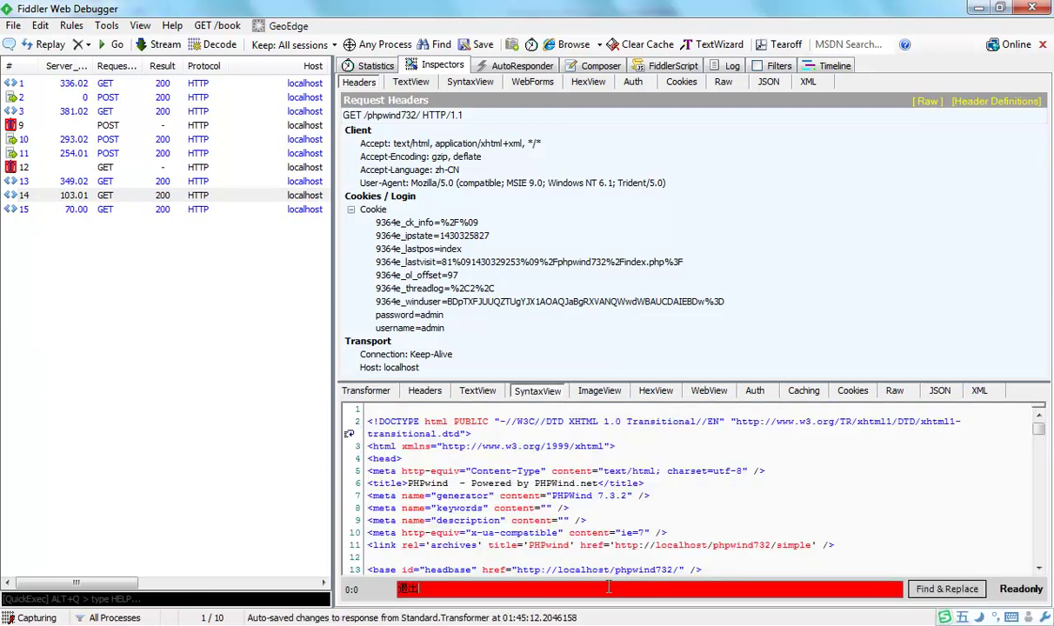
click(947, 589)
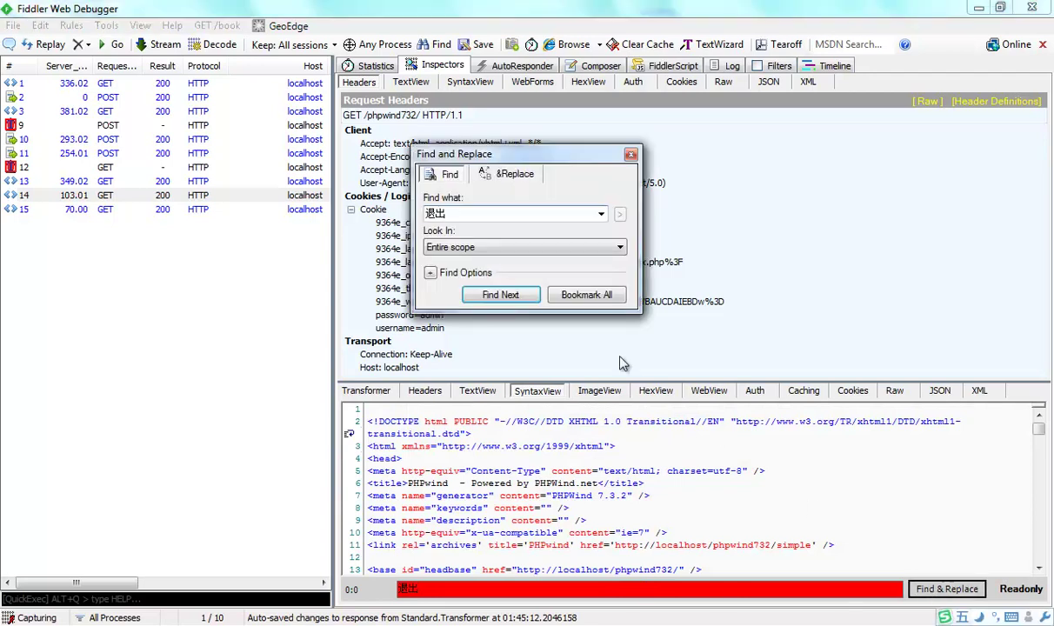
click(500, 295)
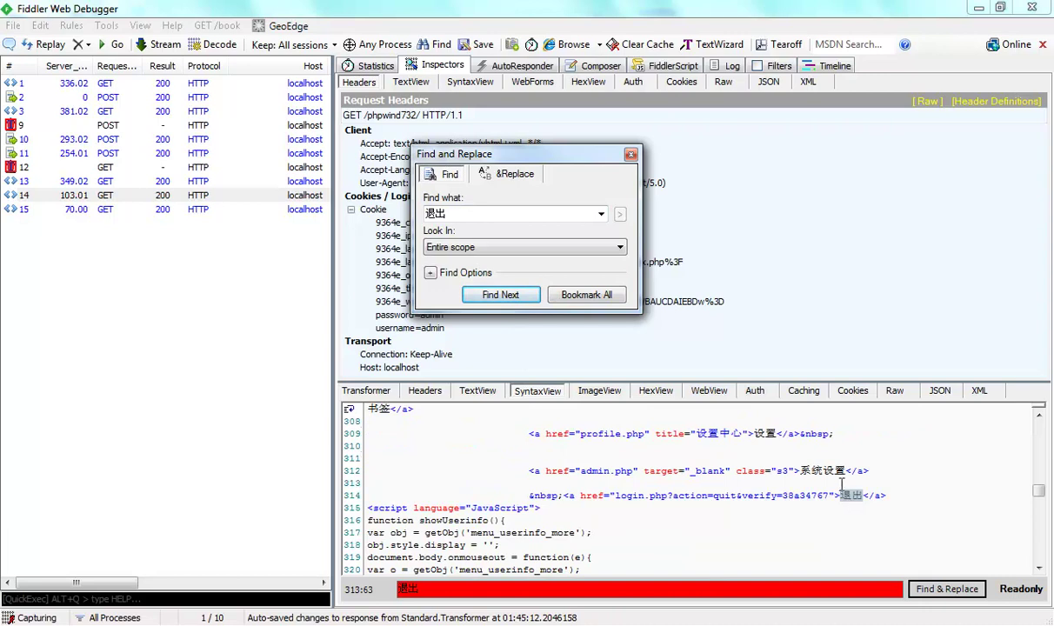
click(630, 155)
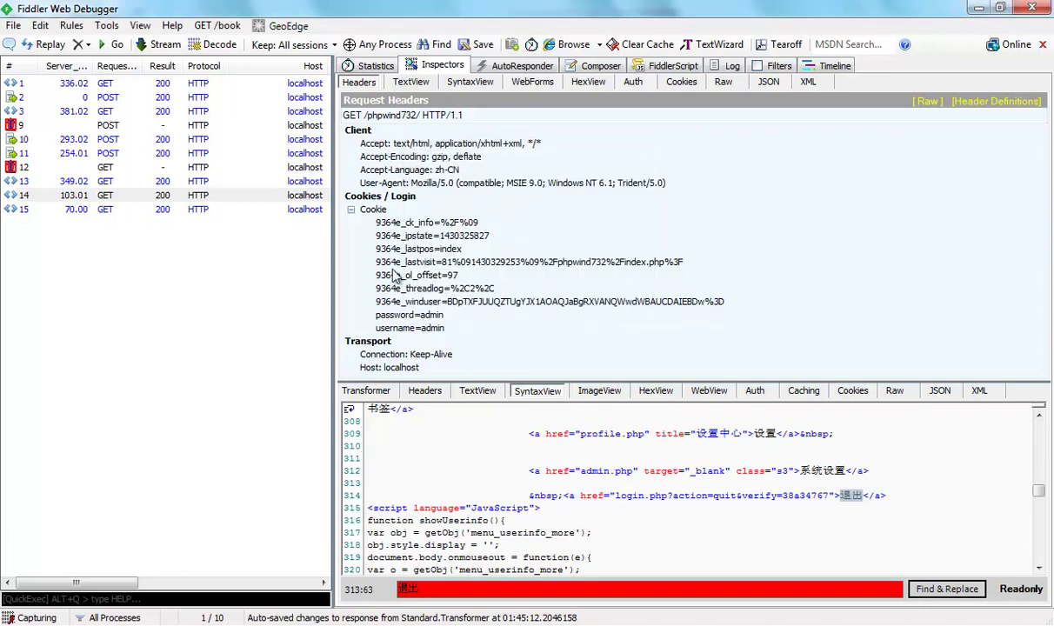
Select session 15 and bring up its Replay submenu from the context menu.
click(173, 212)
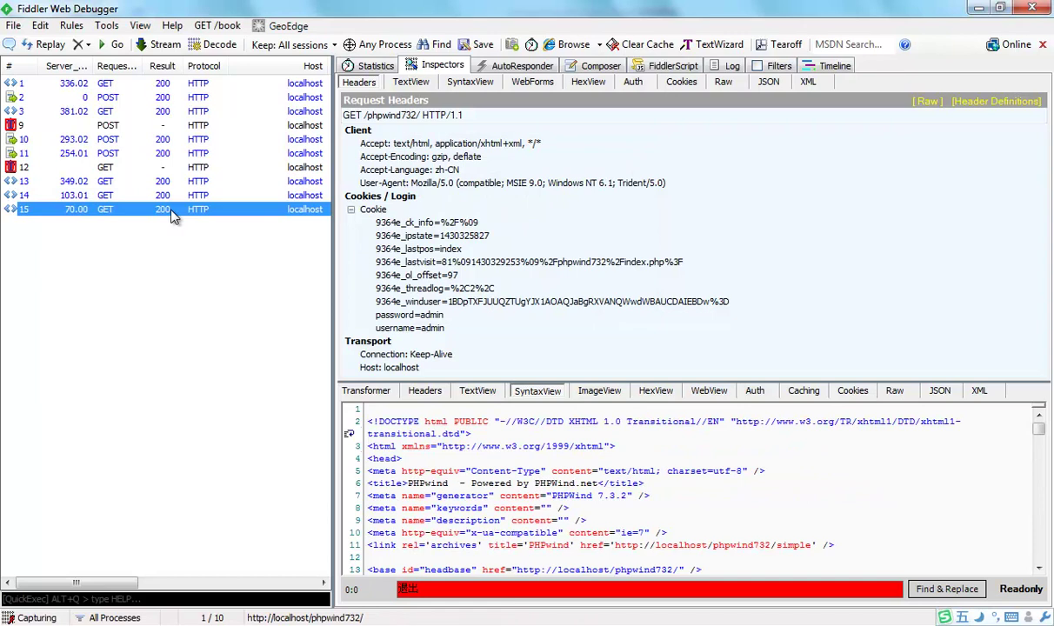
right_click(171, 211)
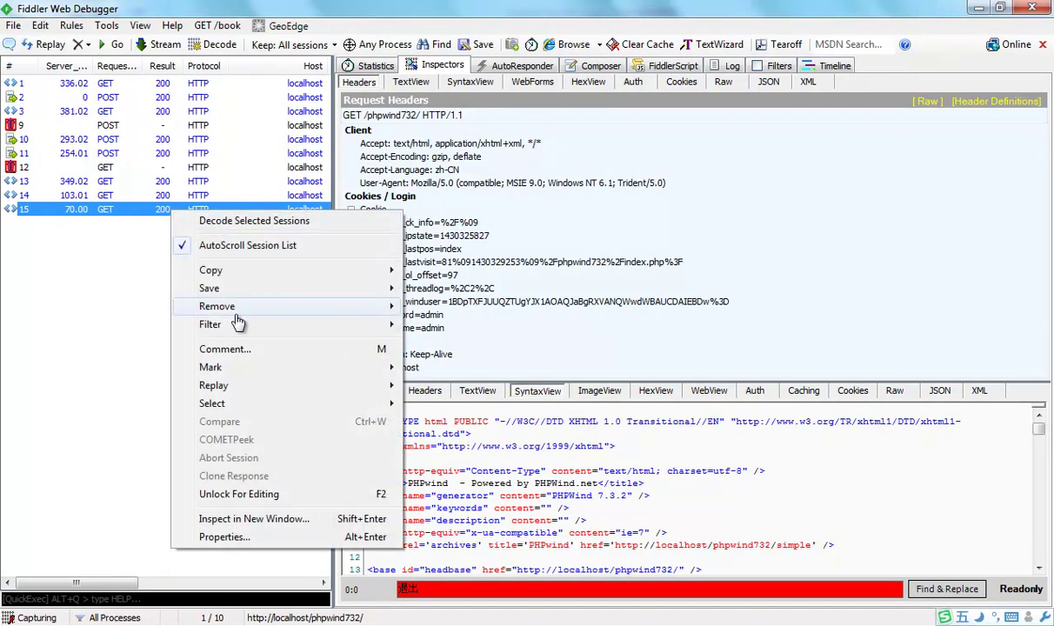
mouse_move(274, 387)
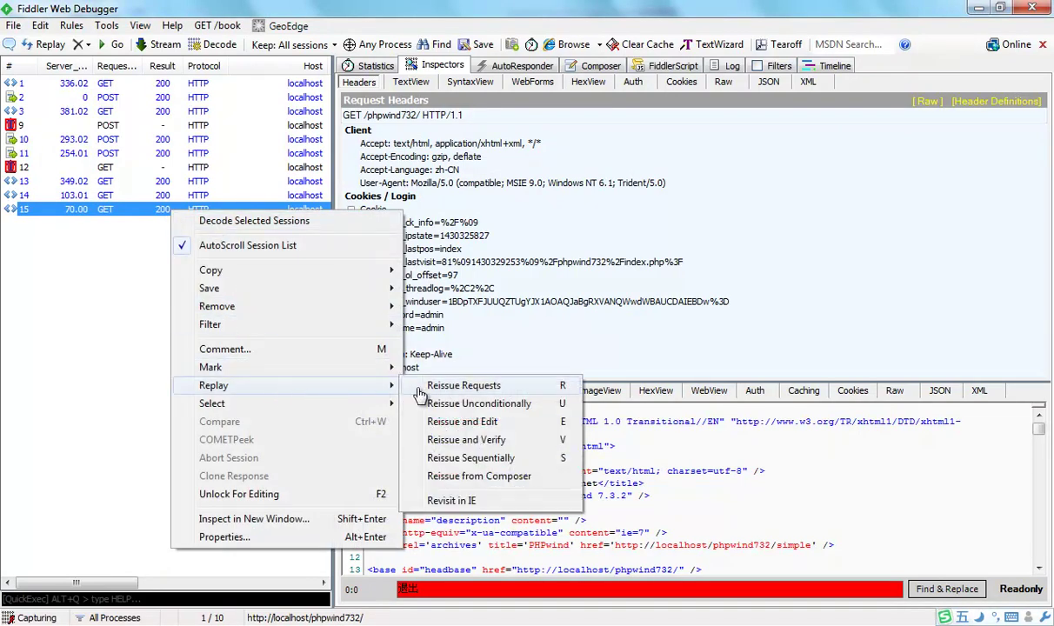